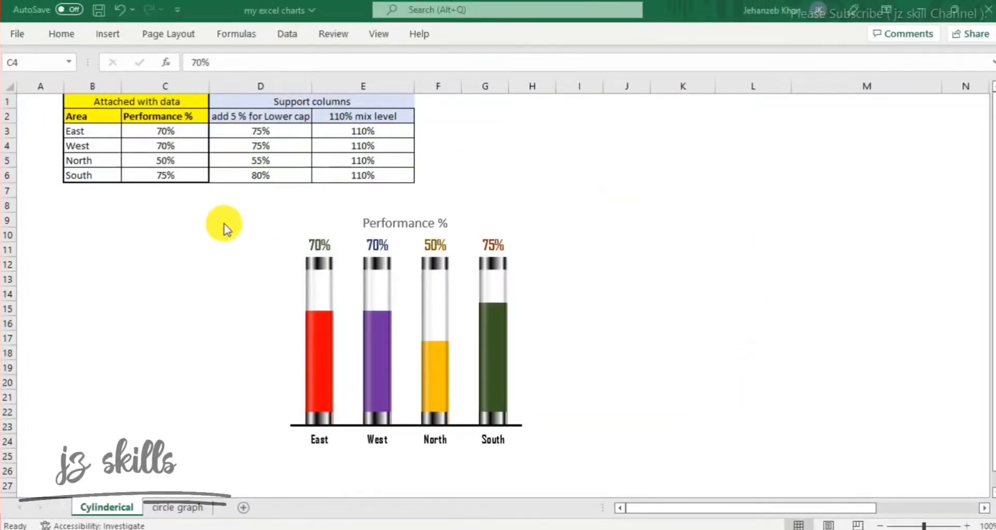
# Set the Performance % of West to 60% and of North to 45% in the data table.
pyautogui.click(173, 156)
pyautogui.click(201, 151)
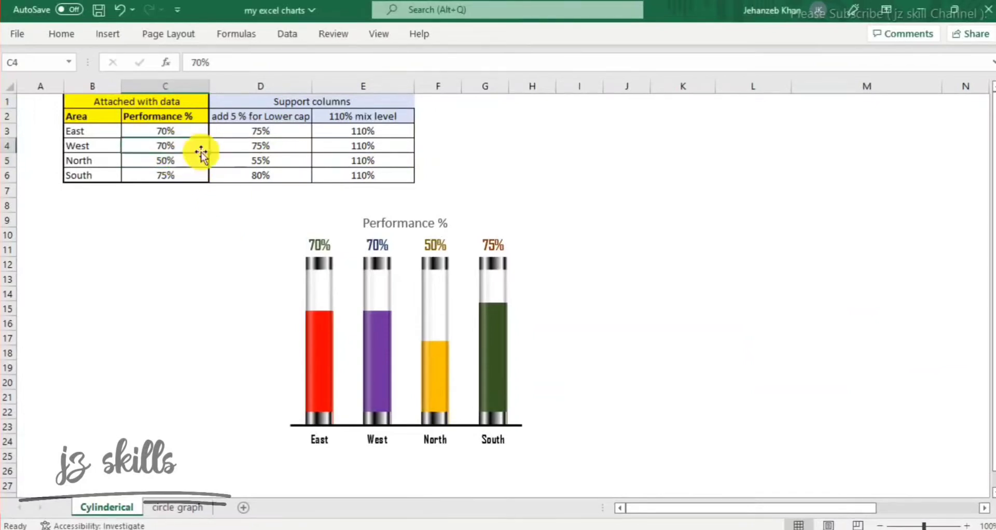
pyautogui.write('60')
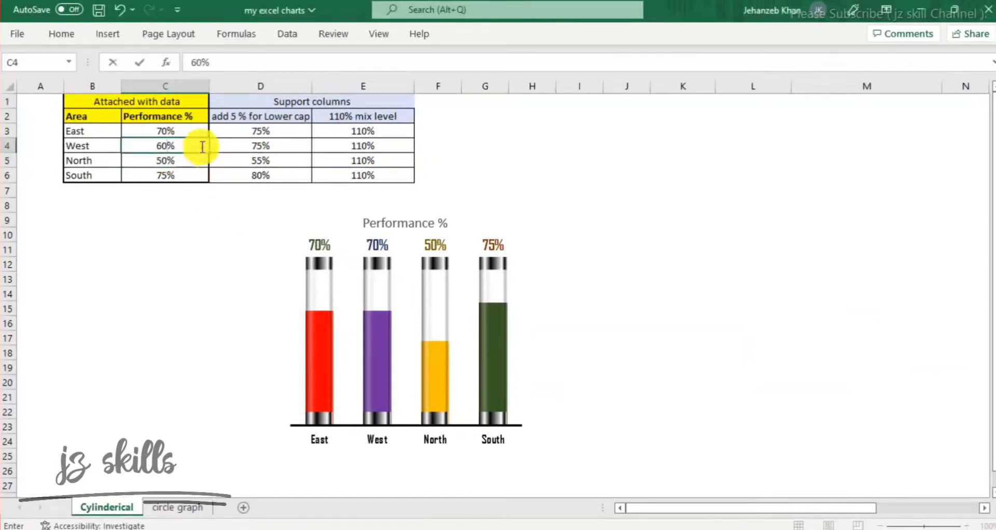
pyautogui.click(162, 160)
pyautogui.write('4')
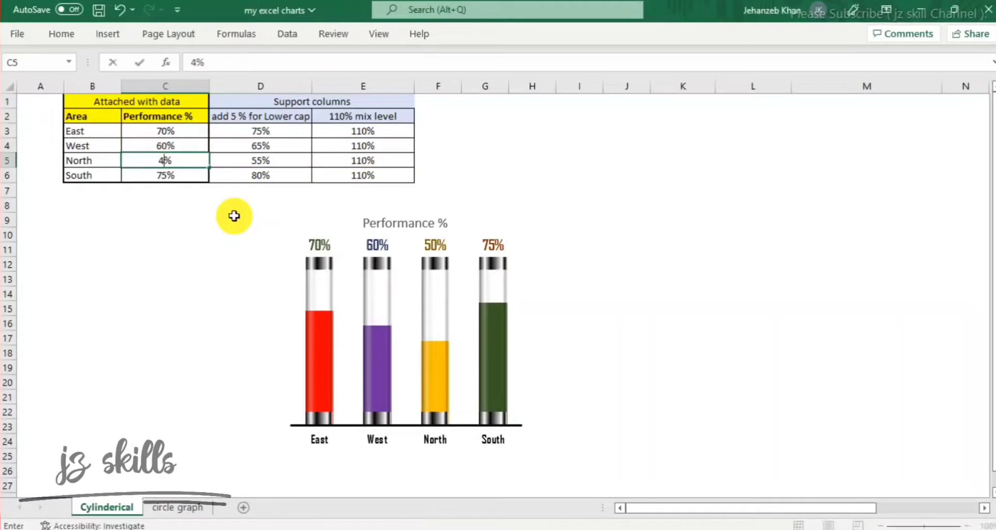
pyautogui.write('5')
# Set the Performance % of East to 65% and of South to 80% in the data table.
pyautogui.click(167, 132)
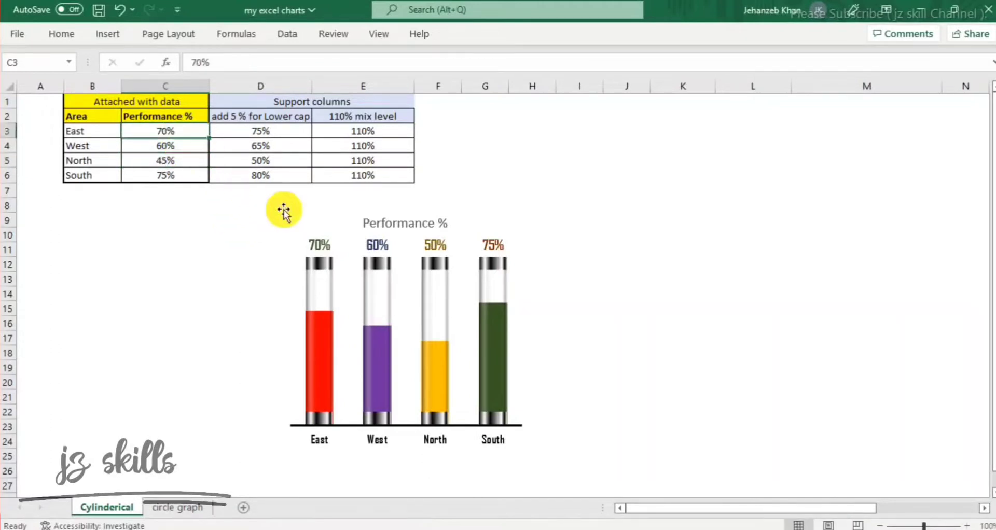
pyautogui.write('65')
pyautogui.press('Return')
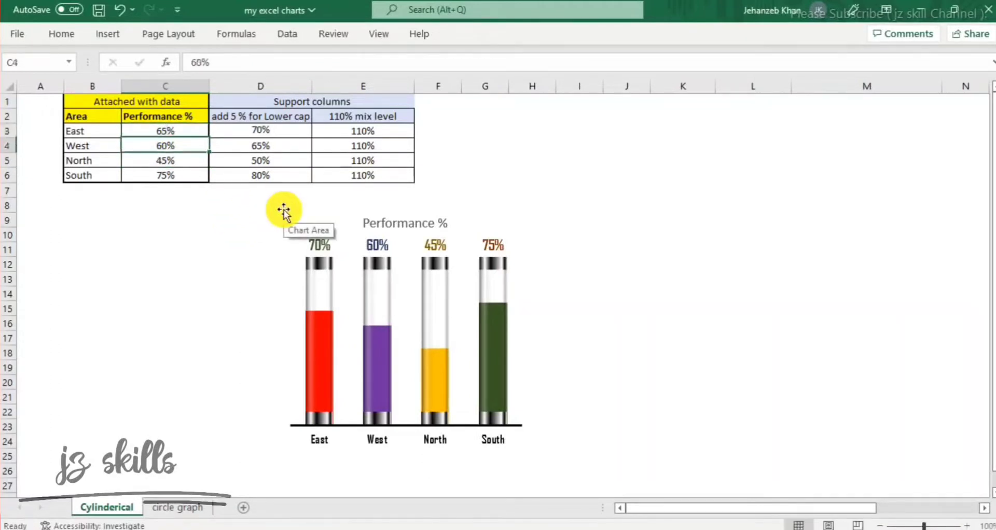
pyautogui.click(167, 160)
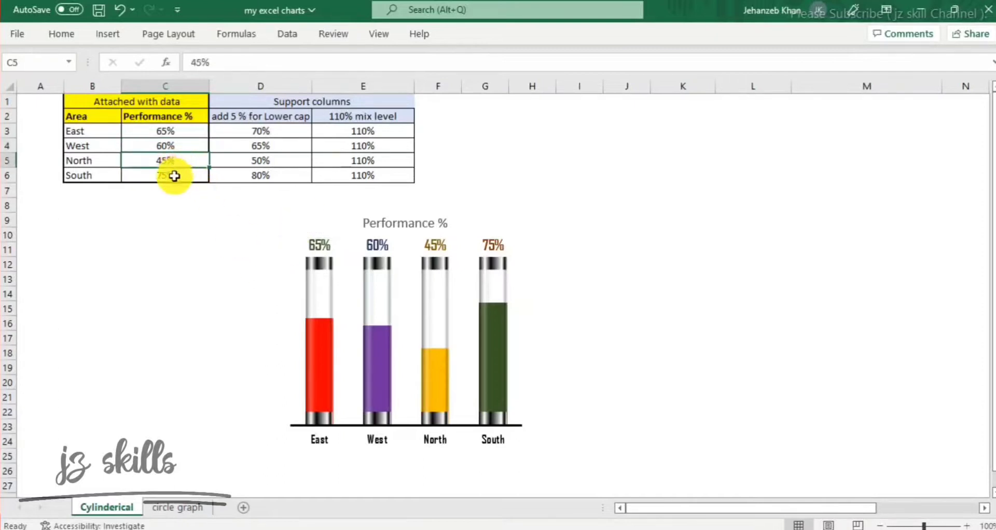
pyautogui.click(171, 176)
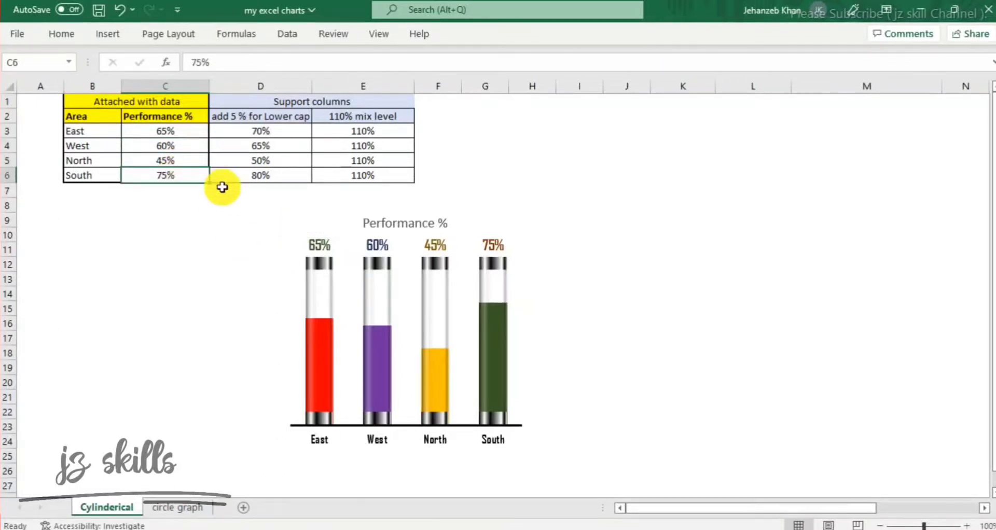
pyautogui.write('80')
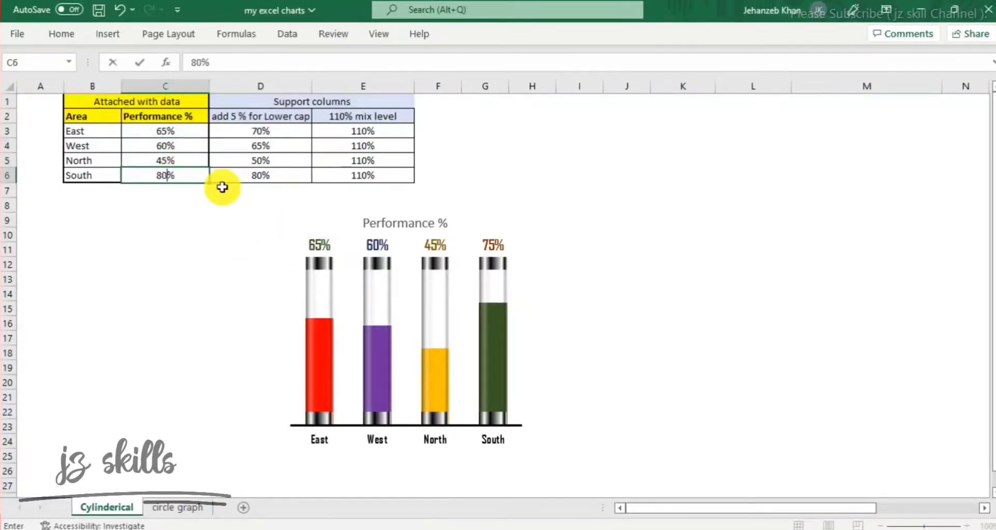
pyautogui.click(162, 148)
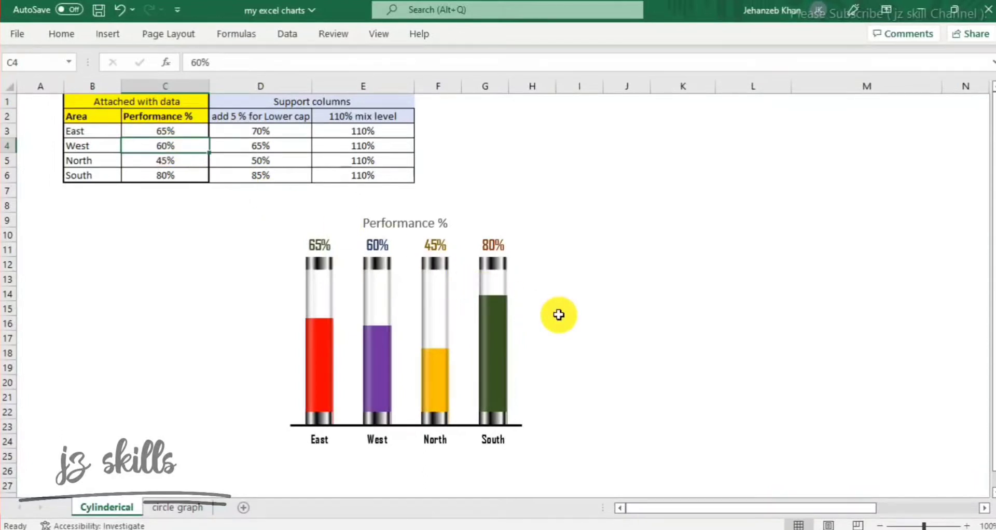
# Move the Performance % chart directly beneath the data table, starting around column B and row 7.
pyautogui.click(509, 227)
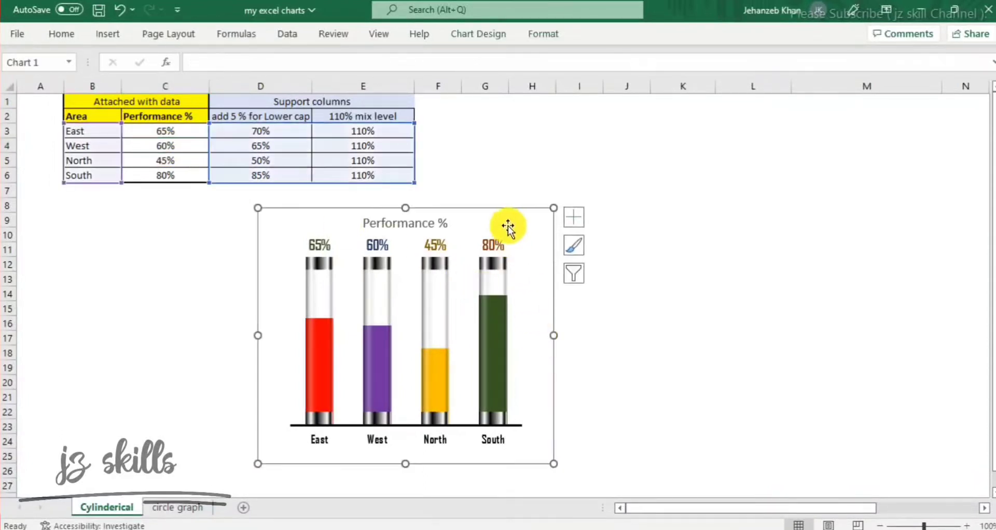
pyautogui.moveTo(513, 213); pyautogui.dragTo(321, 201)
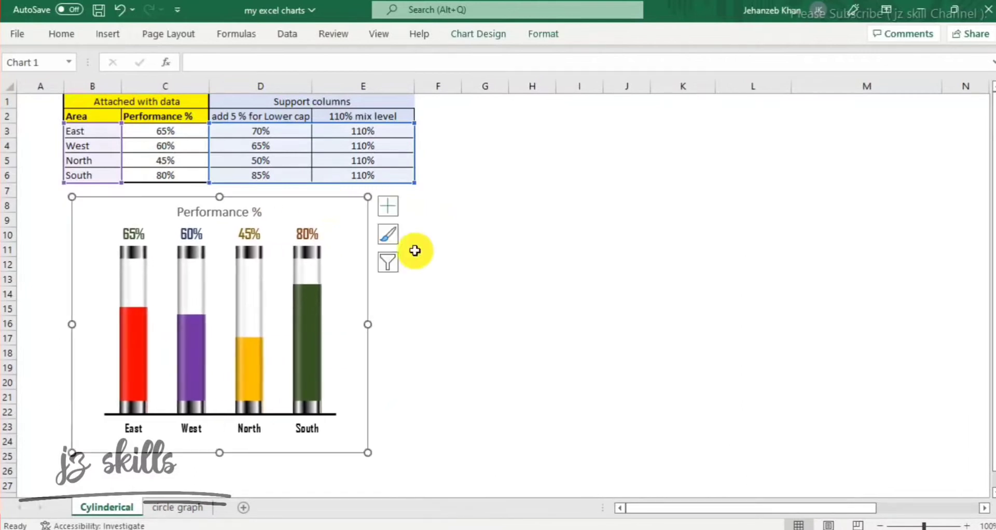
pyautogui.click(537, 298)
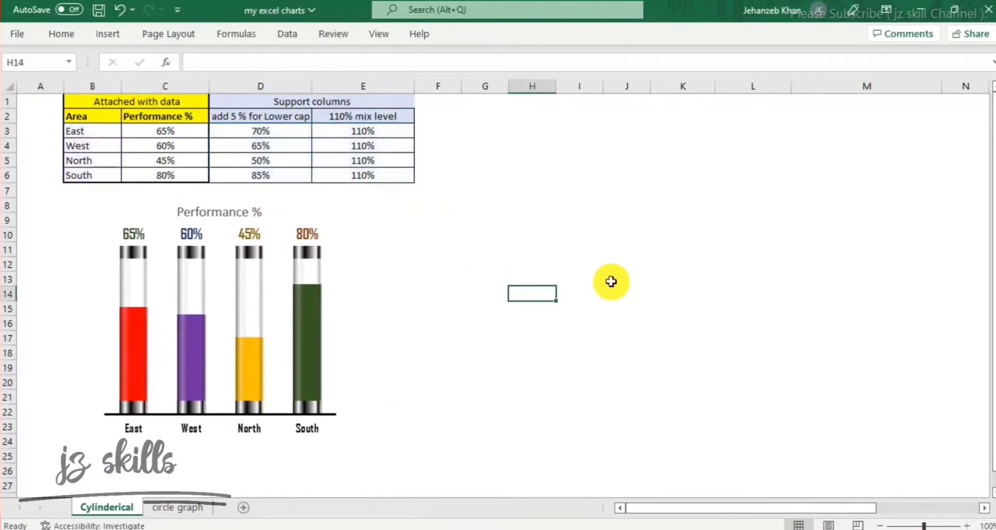
pyautogui.click(611, 282)
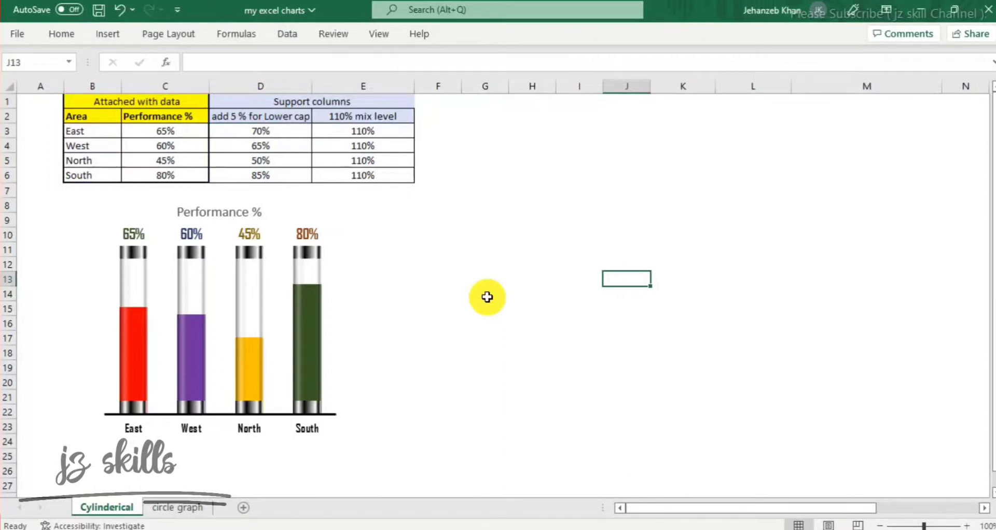
pyautogui.click(349, 329)
pyautogui.click(528, 329)
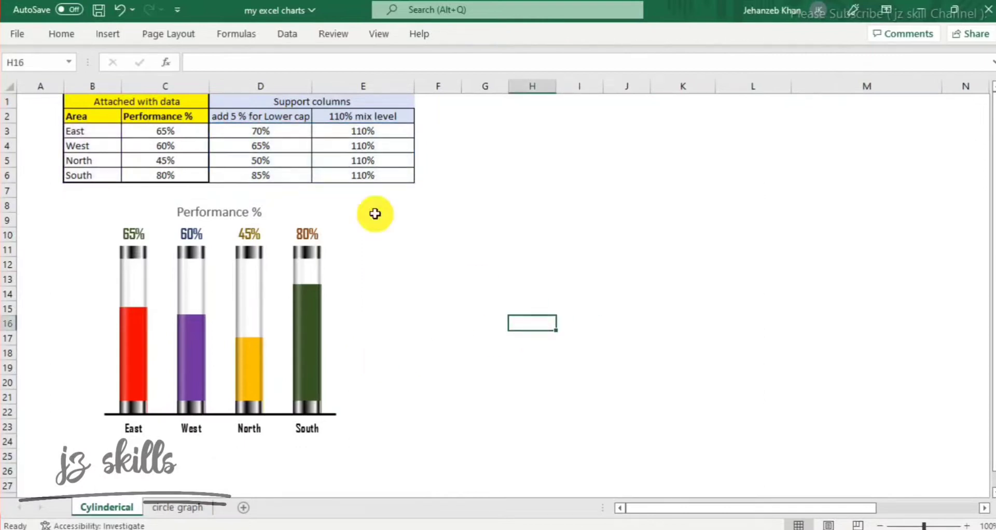
pyautogui.click(319, 203)
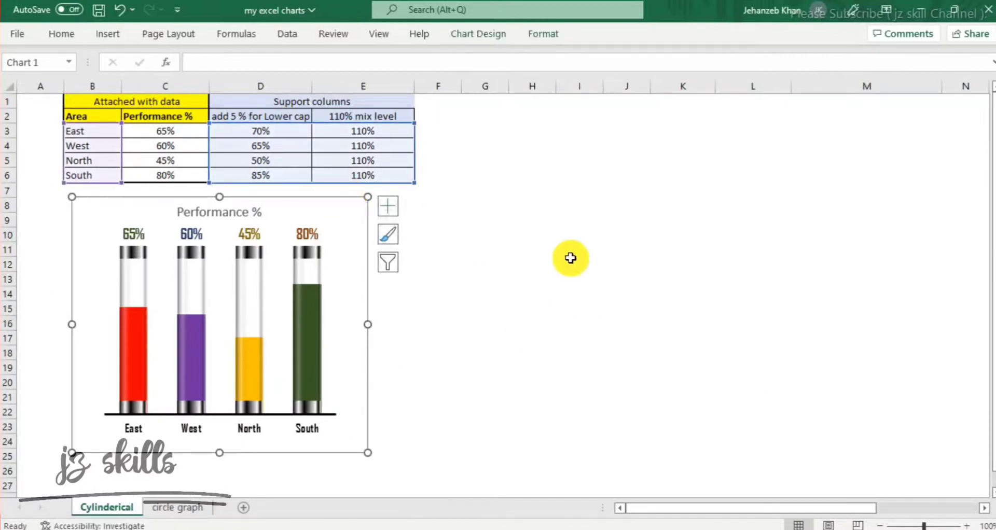
pyautogui.click(532, 318)
pyautogui.click(314, 202)
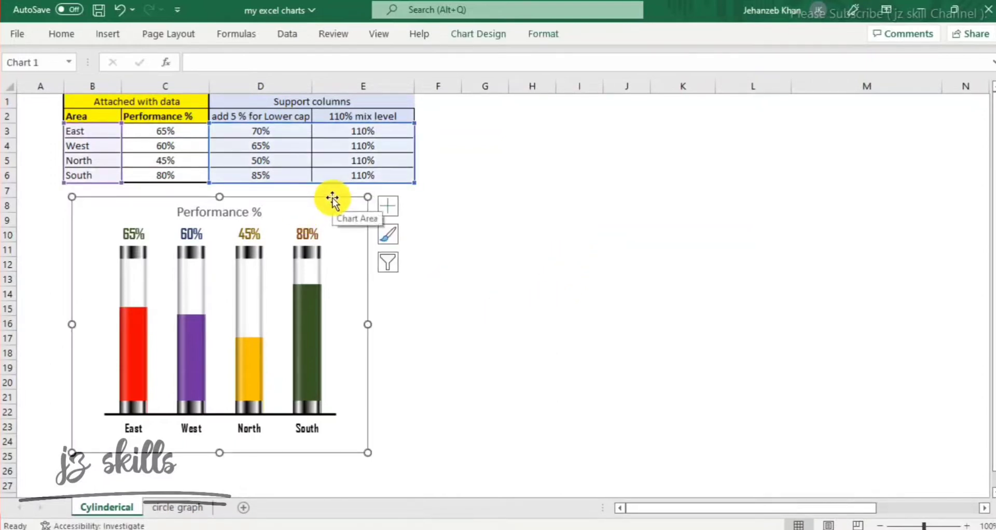
pyautogui.click(571, 289)
pyautogui.click(177, 155)
pyautogui.click(172, 158)
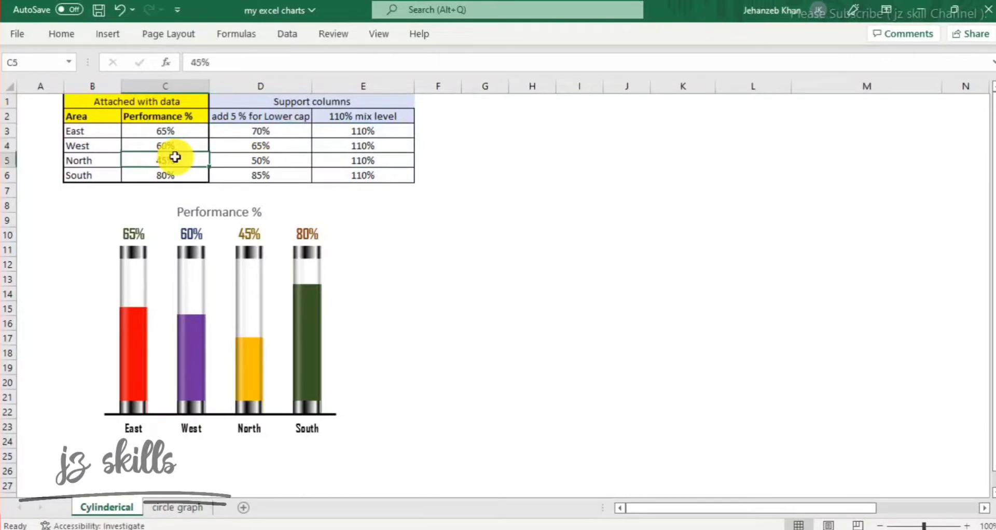
pyautogui.click(178, 147)
pyautogui.click(190, 132)
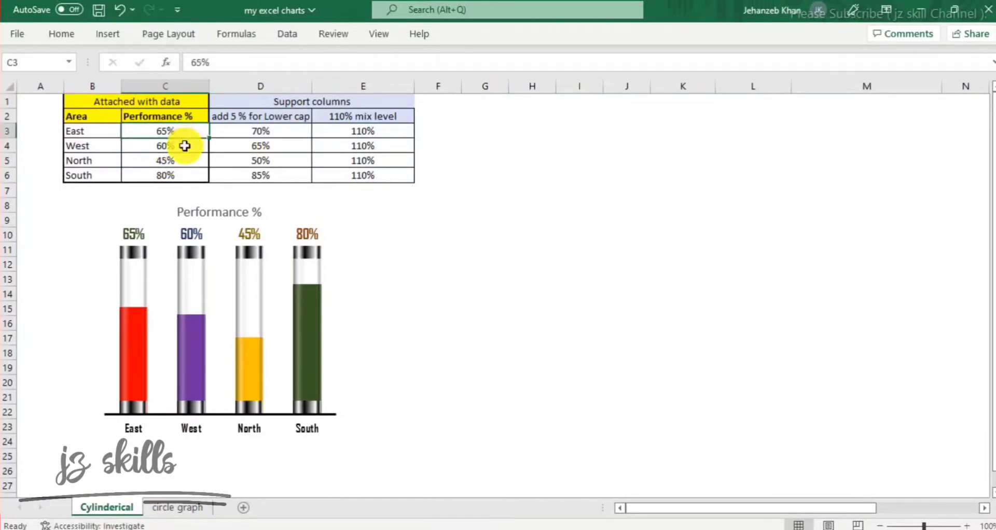
pyautogui.click(186, 145)
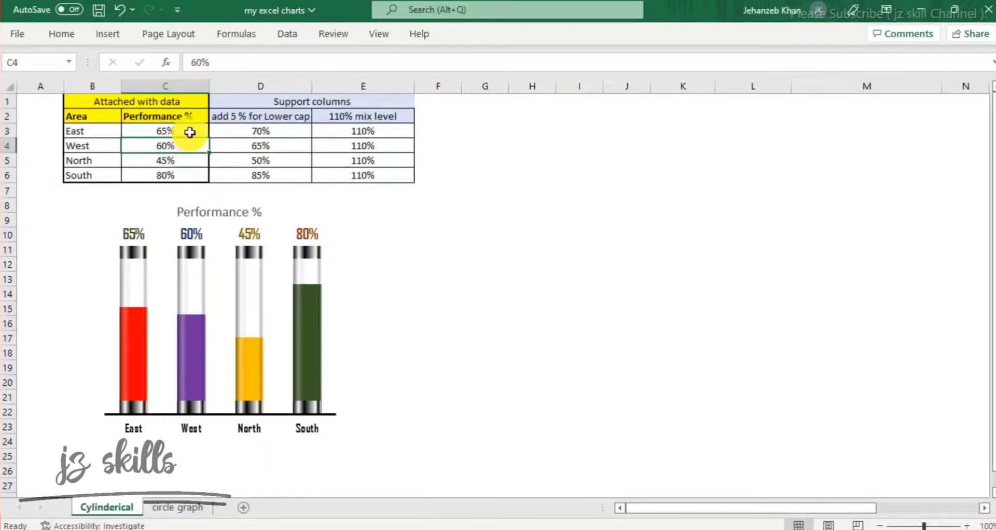
pyautogui.click(190, 133)
pyautogui.click(187, 160)
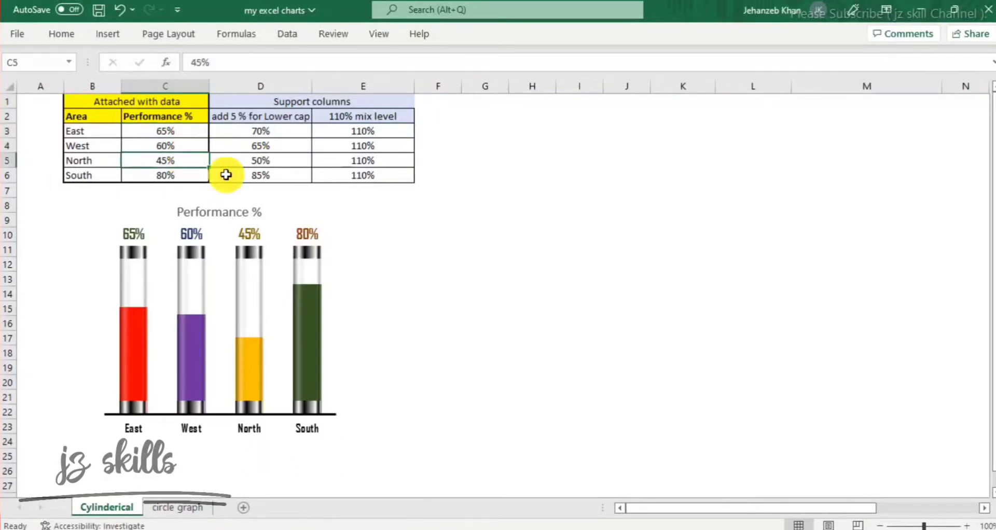
pyautogui.click(345, 297)
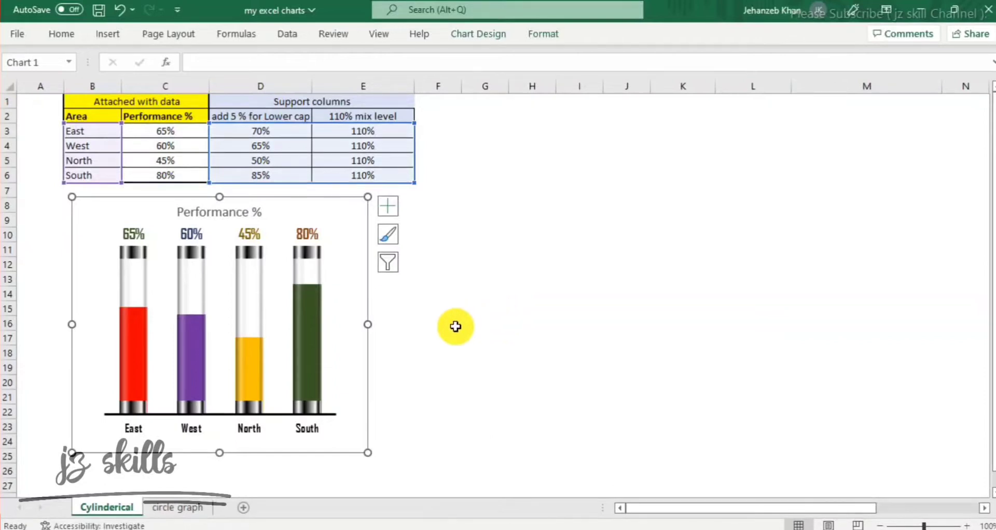
pyautogui.click(441, 357)
pyautogui.click(358, 350)
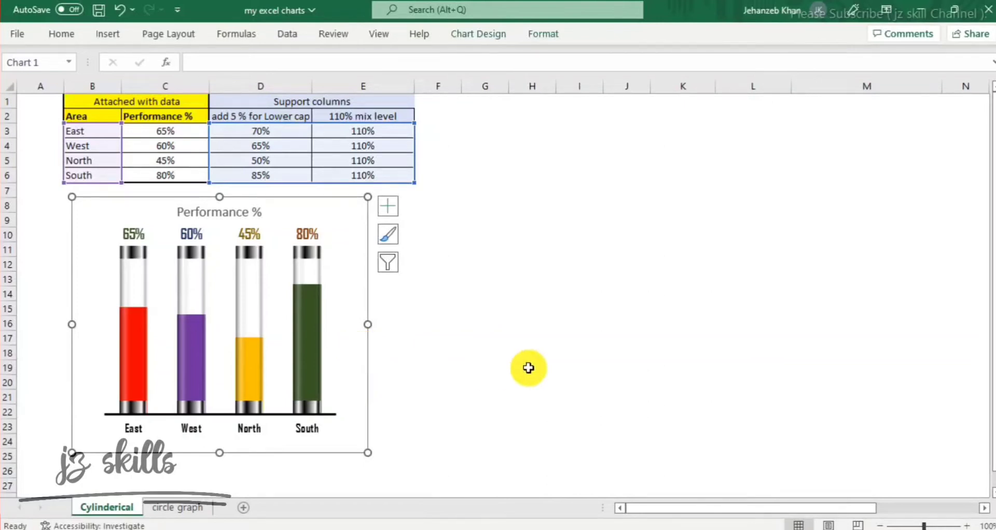
# Move the Performance % chart beside the support columns and back beneath the data table.
pyautogui.moveTo(342, 343); pyautogui.dragTo(695, 272)
pyautogui.click(201, 371)
pyautogui.click(694, 193)
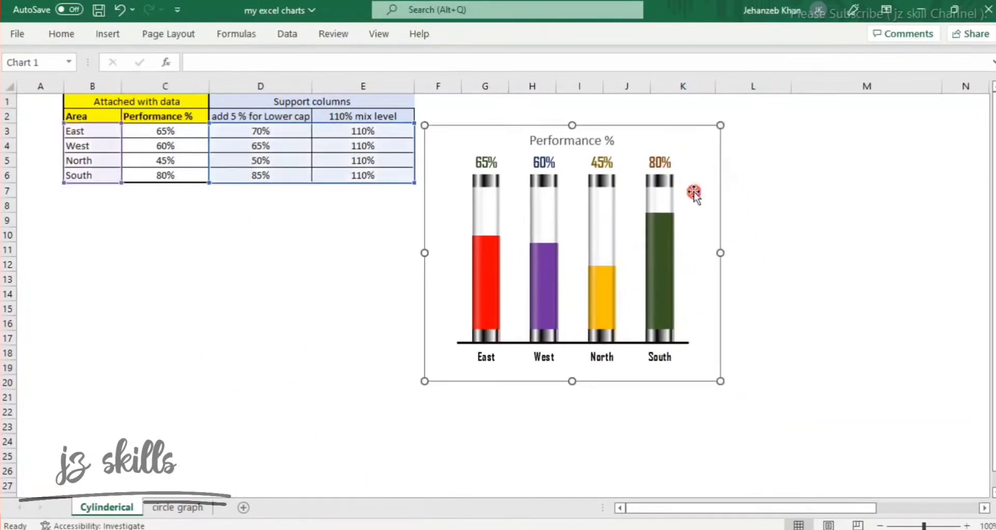
pyautogui.moveTo(693, 133); pyautogui.dragTo(332, 208)
pyautogui.click(616, 335)
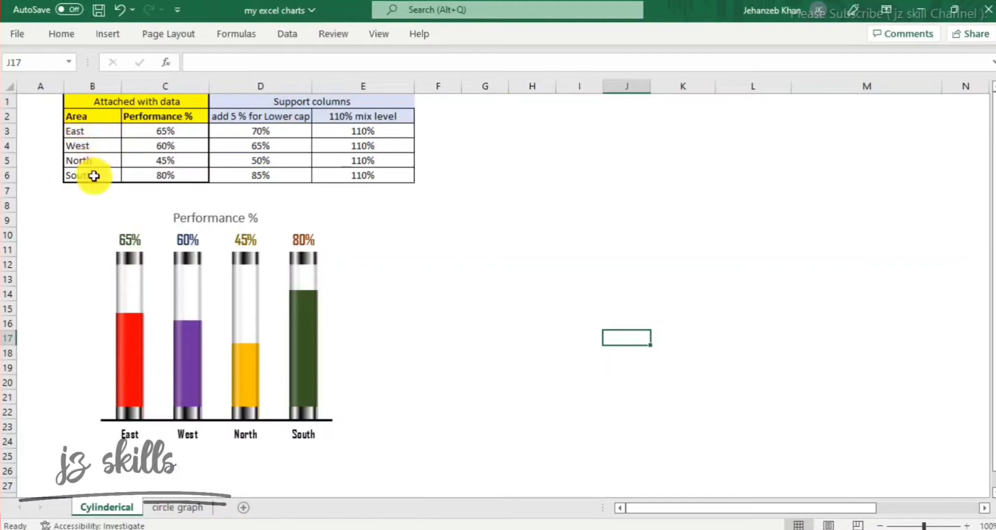
# Examine the area names in B2:B6 and the performance percentages in C3:C6 that feed the chart.
pyautogui.moveTo(86, 119); pyautogui.dragTo(89, 171)
pyautogui.click(486, 290)
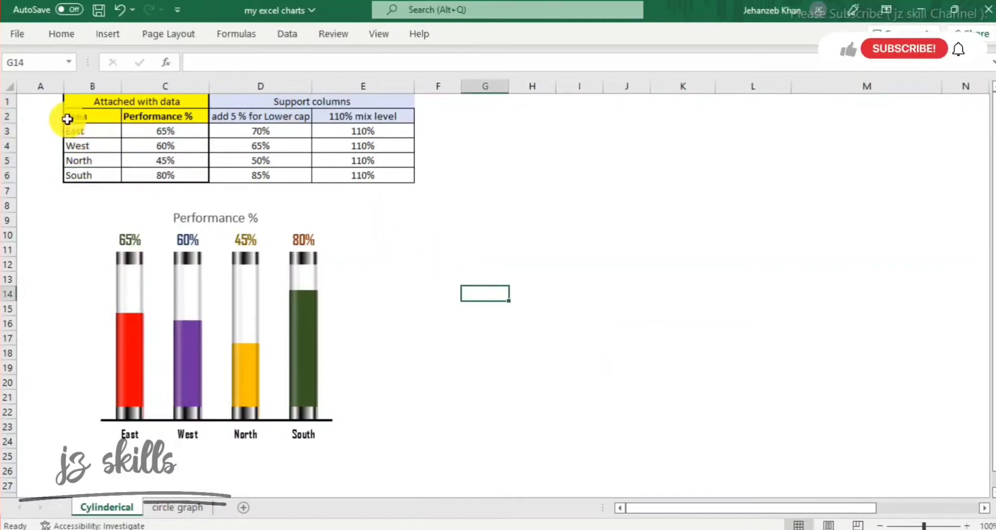
pyautogui.moveTo(80, 120); pyautogui.dragTo(87, 176)
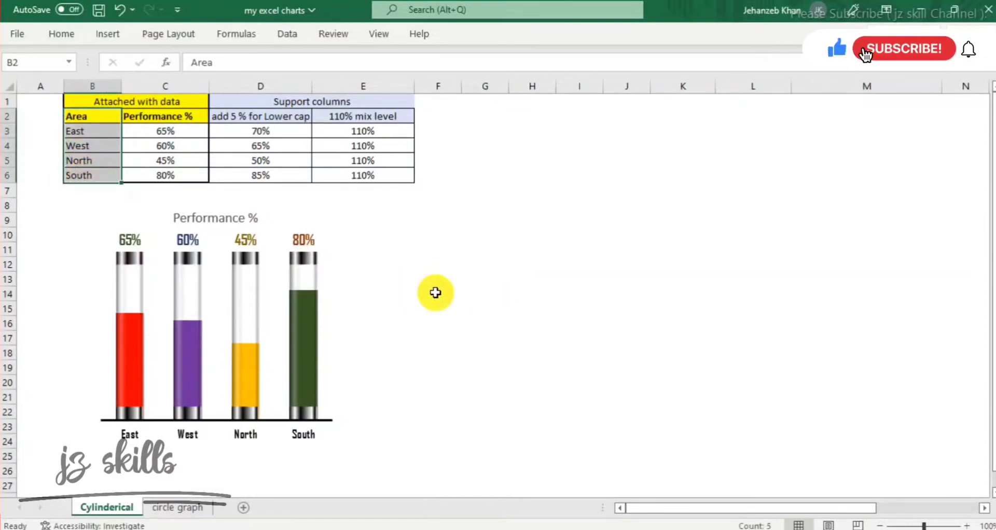
pyautogui.click(485, 307)
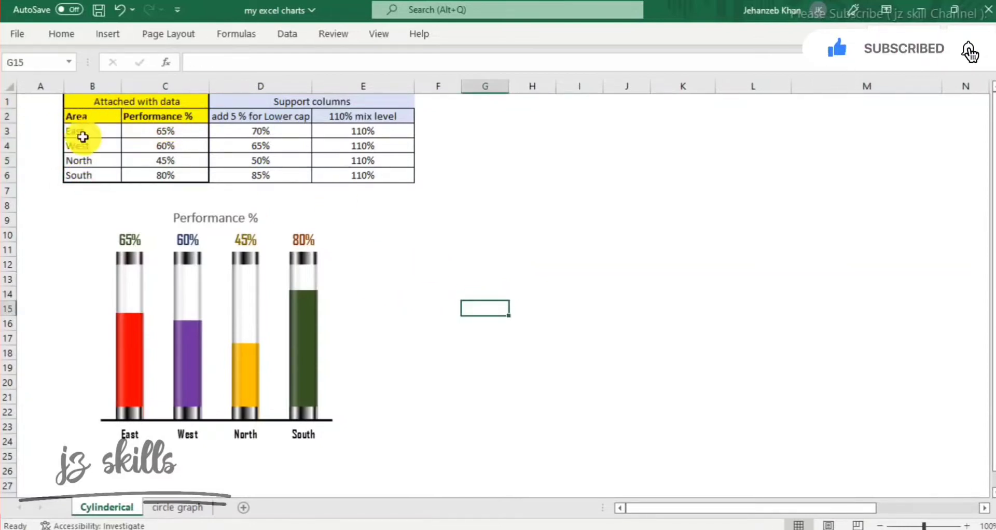
pyautogui.moveTo(94, 133); pyautogui.dragTo(97, 175)
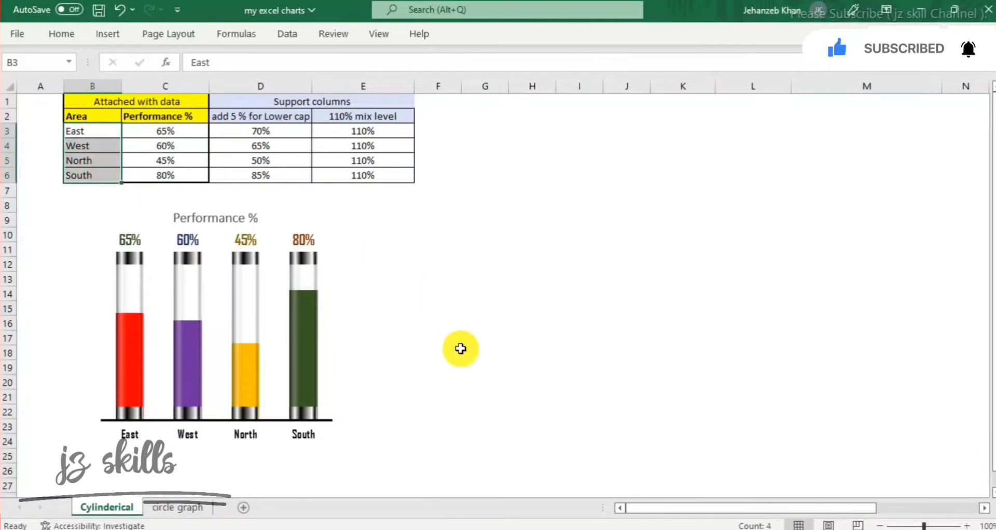
pyautogui.click(476, 292)
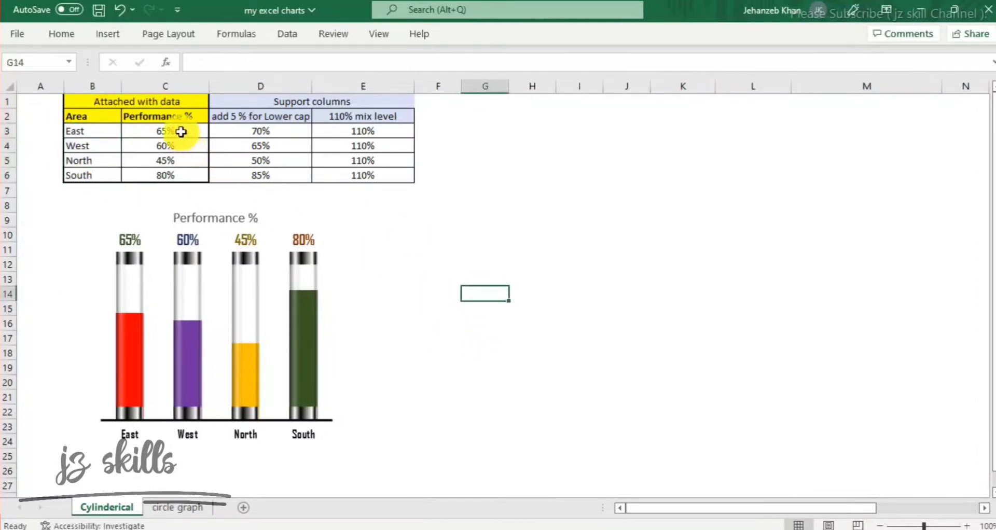
pyautogui.click(181, 133)
pyautogui.moveTo(181, 132); pyautogui.dragTo(183, 175)
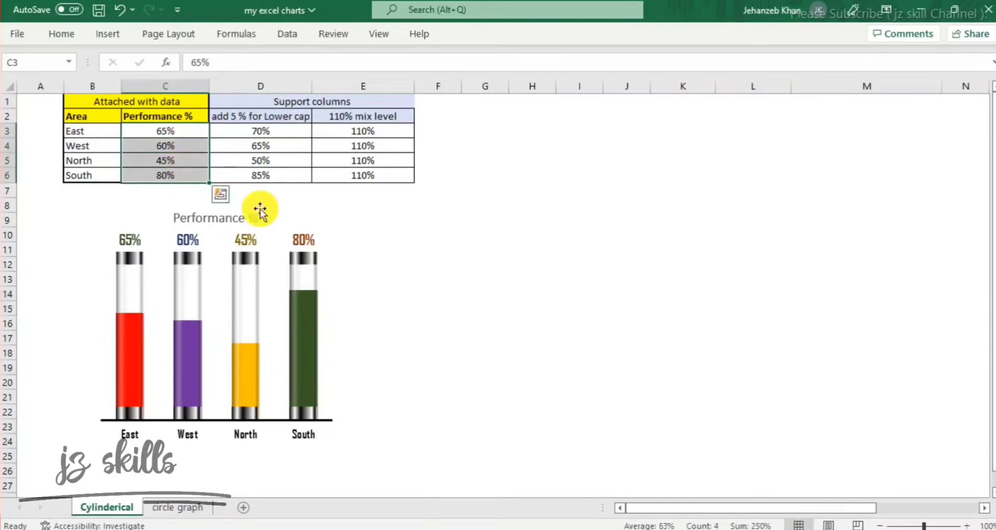
pyautogui.click(493, 290)
pyautogui.moveTo(187, 133); pyautogui.dragTo(185, 172)
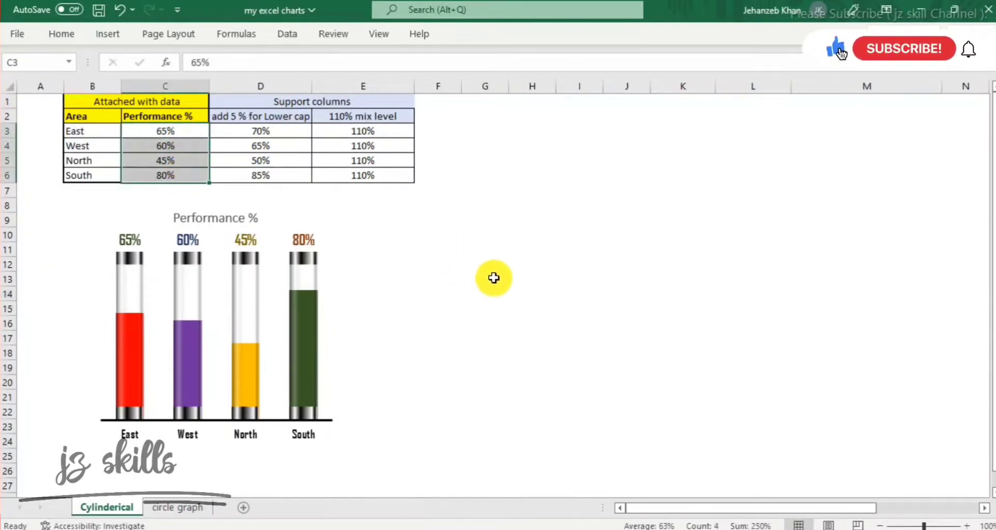
pyautogui.click(458, 280)
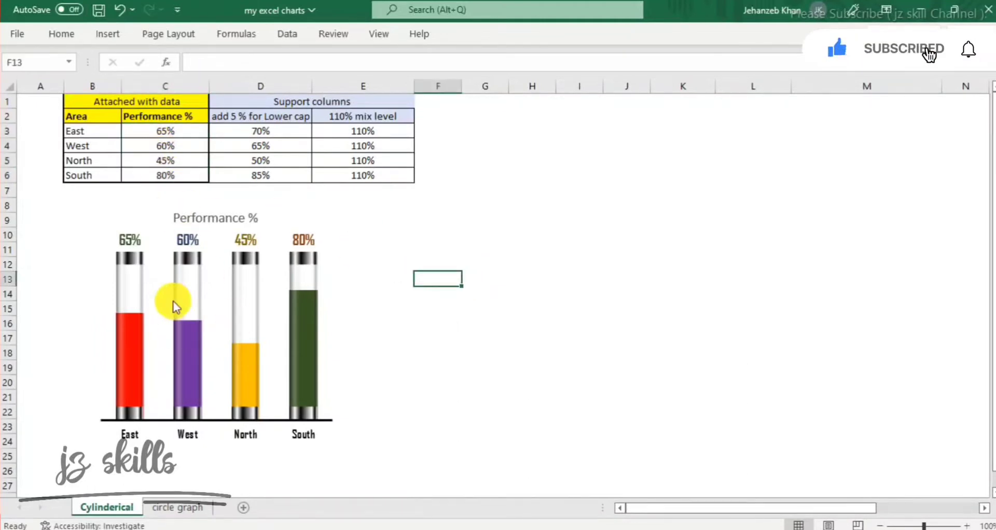
pyautogui.click(484, 311)
pyautogui.click(519, 280)
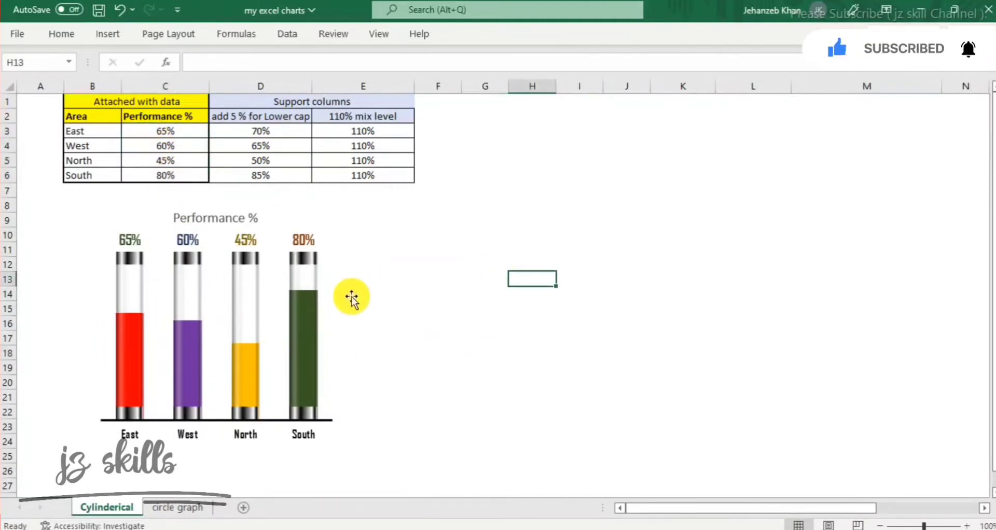
# Nudge the Performance % chart slightly left so its edge lines up with column B of the table.
pyautogui.click(348, 300)
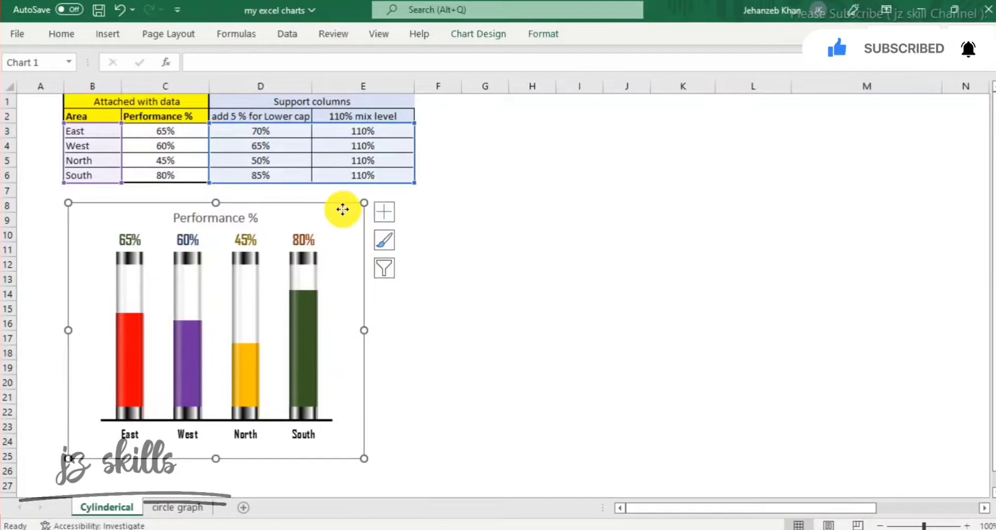
pyautogui.moveTo(342, 209); pyautogui.dragTo(337, 209)
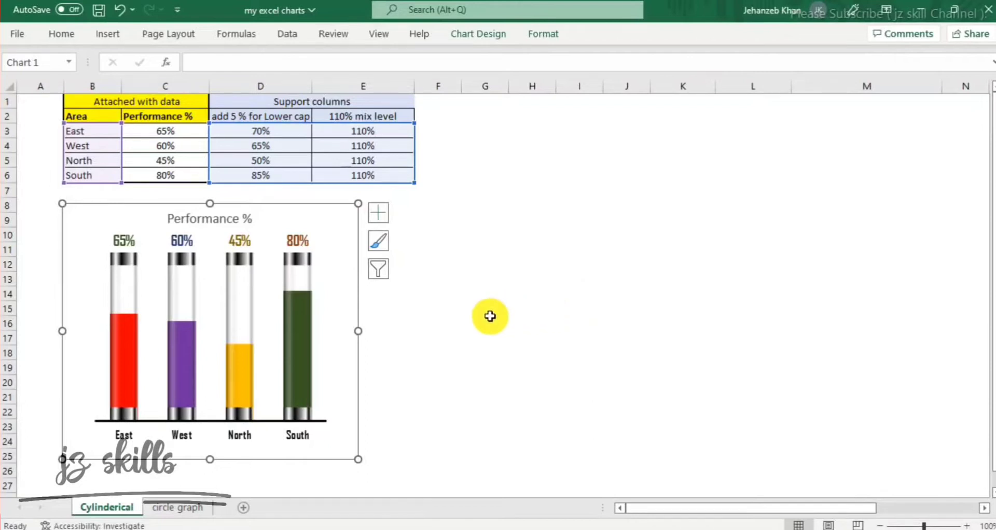
# Examine the area names and performance percentages in B2:C6 that drive the chart.
pyautogui.click(511, 307)
pyautogui.click(346, 236)
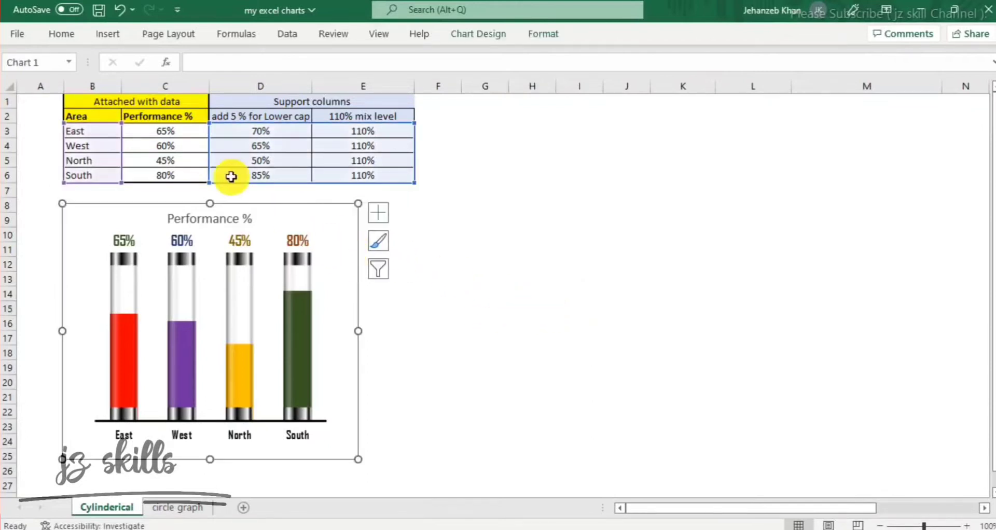
pyautogui.moveTo(167, 130); pyautogui.dragTo(156, 171)
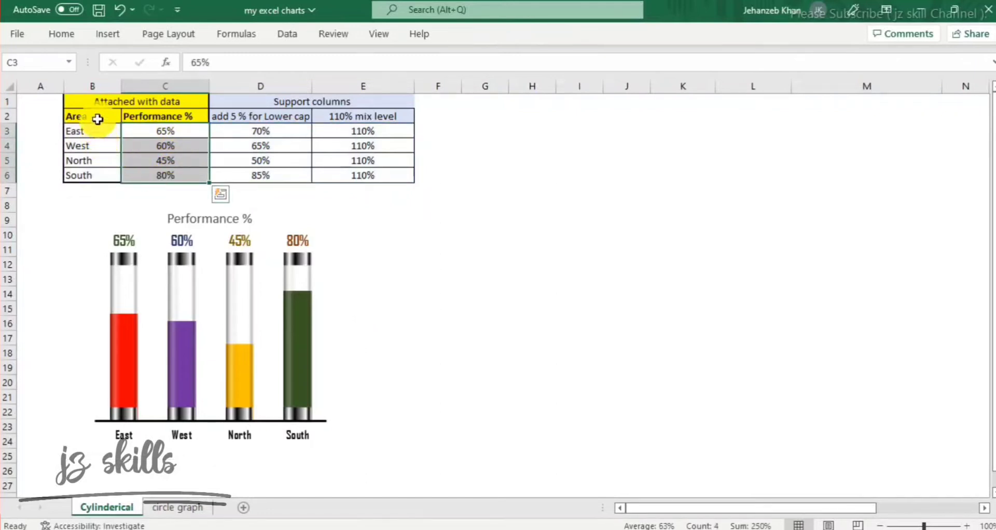
pyautogui.moveTo(73, 118); pyautogui.dragTo(174, 174)
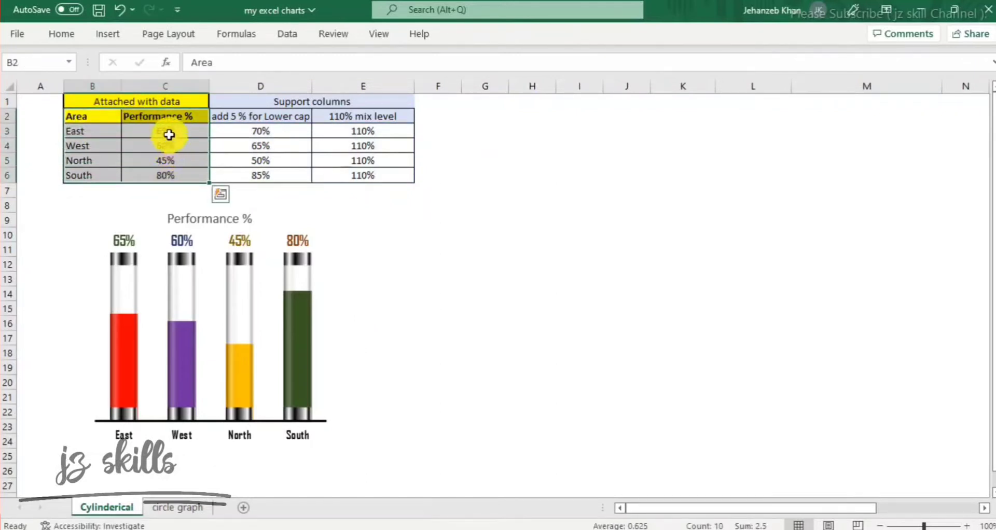
pyautogui.moveTo(167, 133); pyautogui.dragTo(172, 171)
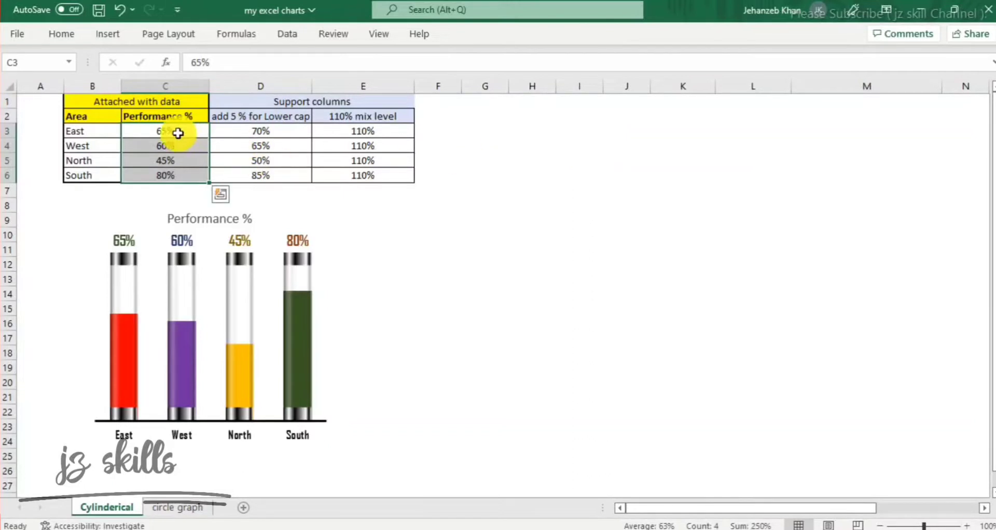
pyautogui.moveTo(176, 132); pyautogui.dragTo(177, 174)
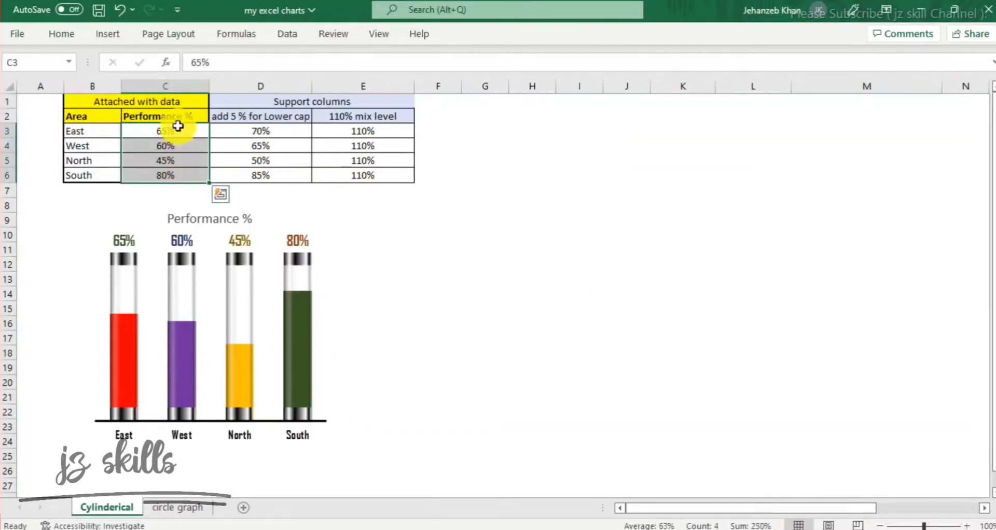
pyautogui.moveTo(178, 119); pyautogui.dragTo(177, 176)
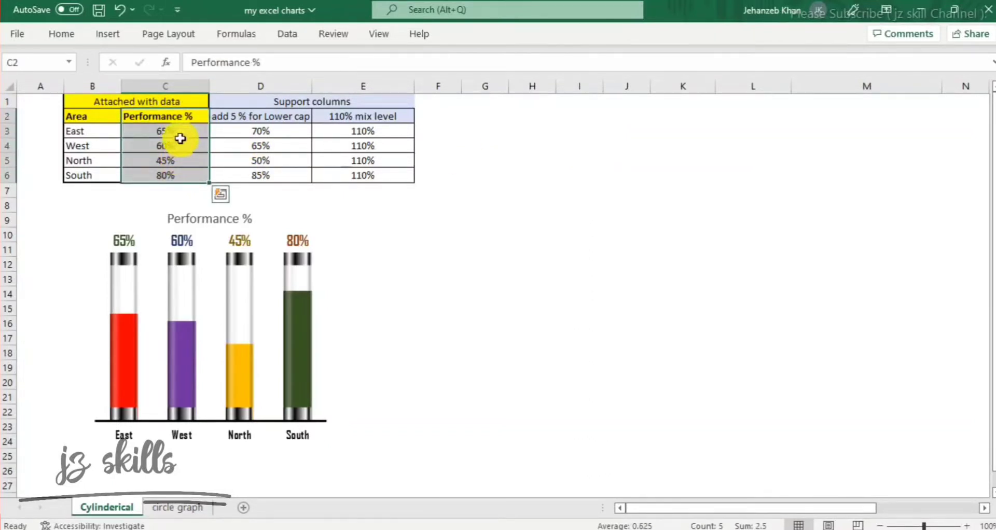
pyautogui.moveTo(180, 134); pyautogui.dragTo(180, 177)
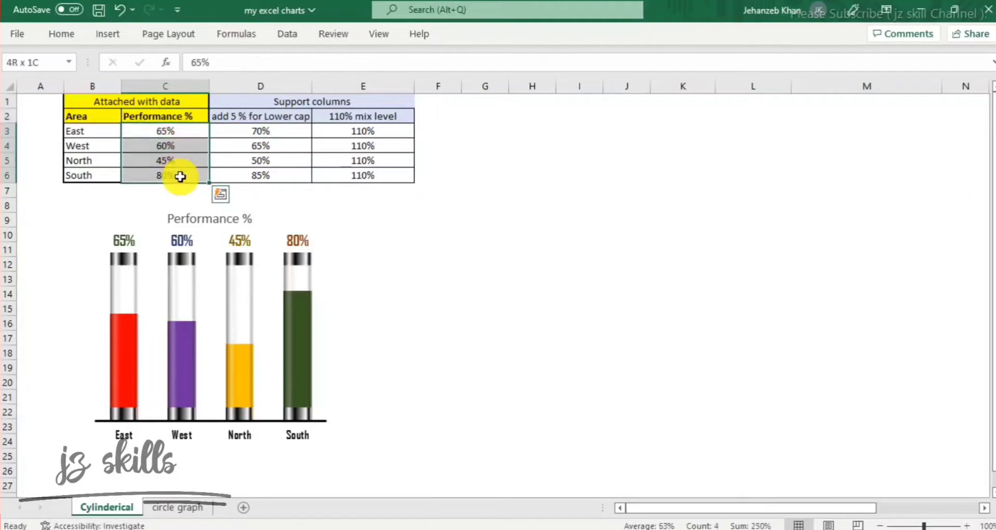
# Examine the support columns in D1:E6, covering the lower-cap values and the 110% level.
pyautogui.click(307, 116)
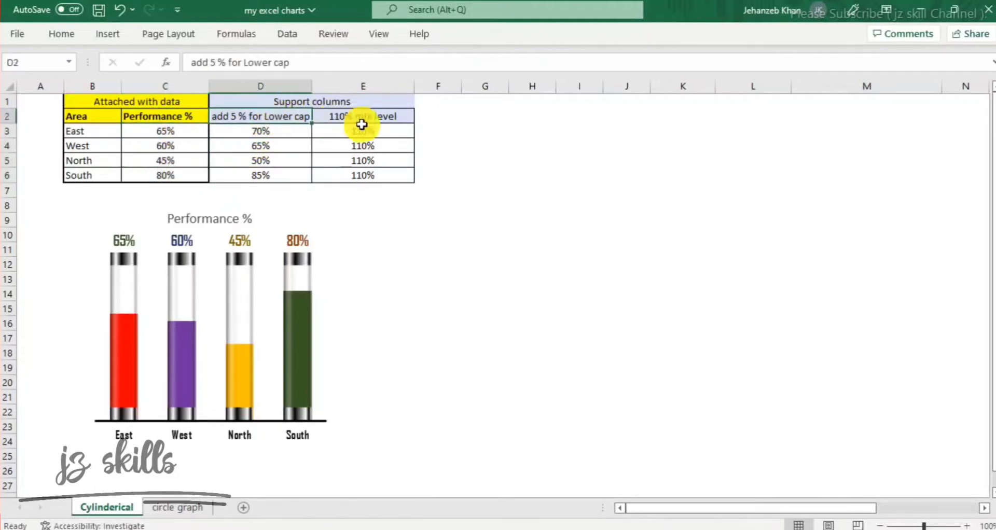
pyautogui.click(371, 118)
pyautogui.moveTo(280, 131); pyautogui.dragTo(359, 169)
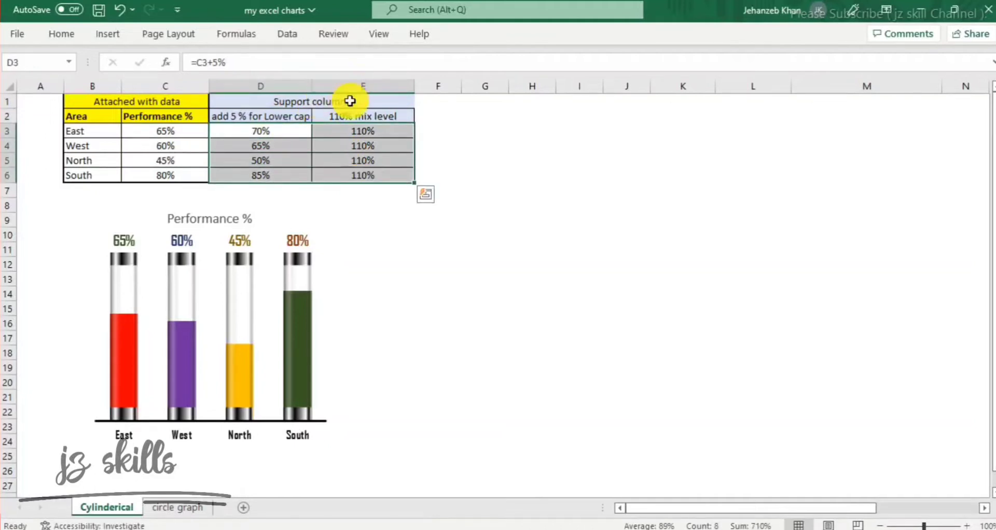
pyautogui.moveTo(350, 101); pyautogui.dragTo(347, 176)
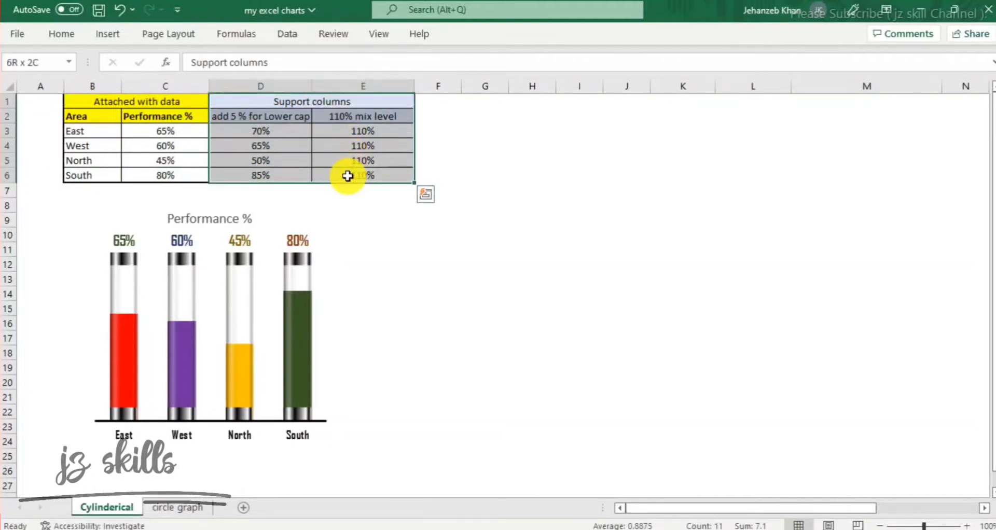
# Move the Performance % chart beside the table, starting around column F, row 4, and add a blank worksheet after Cylinderical.
pyautogui.click(306, 240)
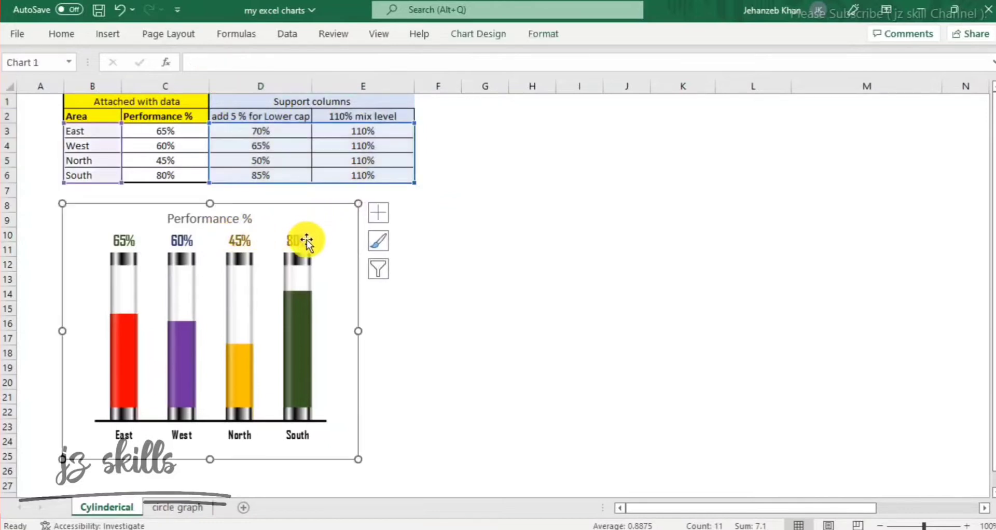
pyautogui.moveTo(326, 207); pyautogui.dragTo(705, 151)
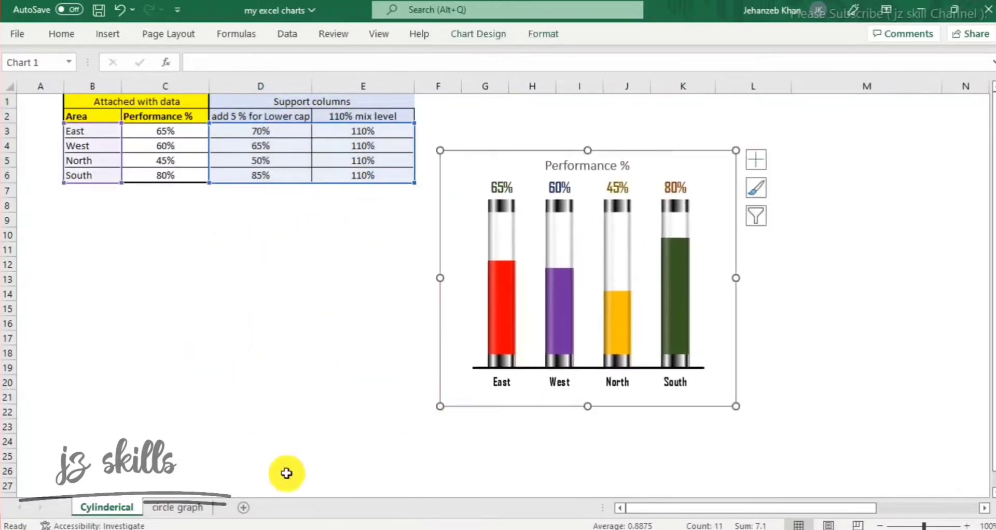
pyautogui.click(244, 514)
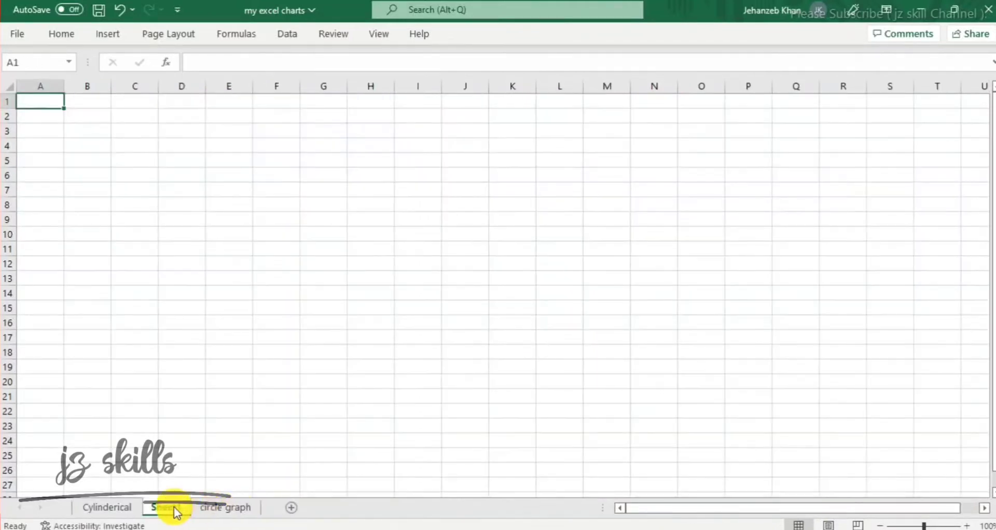
pyautogui.click(106, 507)
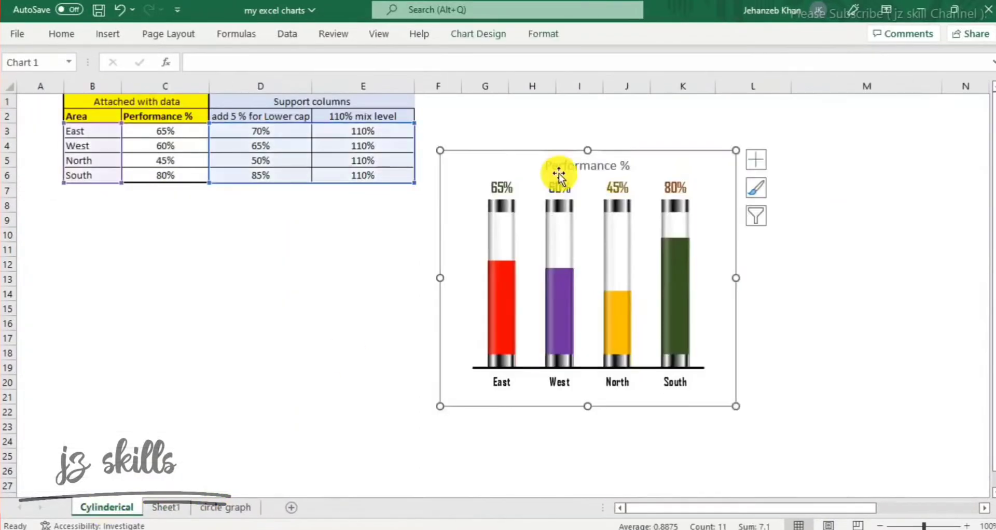
# Copy the Performance % chart from the Cylinderical sheet and paste it into Sheet1 at cell H6.
pyautogui.rightClick(651, 156)
pyautogui.click(708, 139)
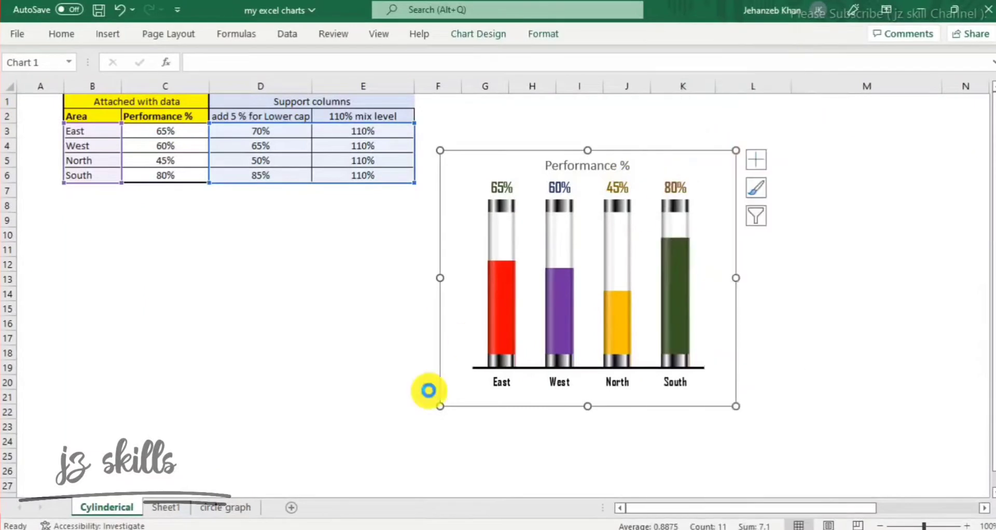
pyautogui.click(235, 508)
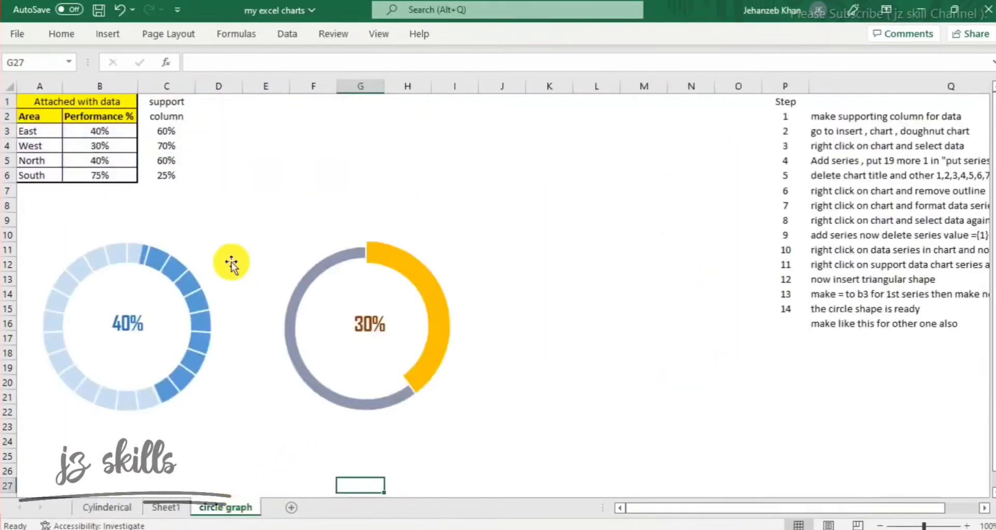
pyautogui.click(167, 506)
pyautogui.rightClick(360, 173)
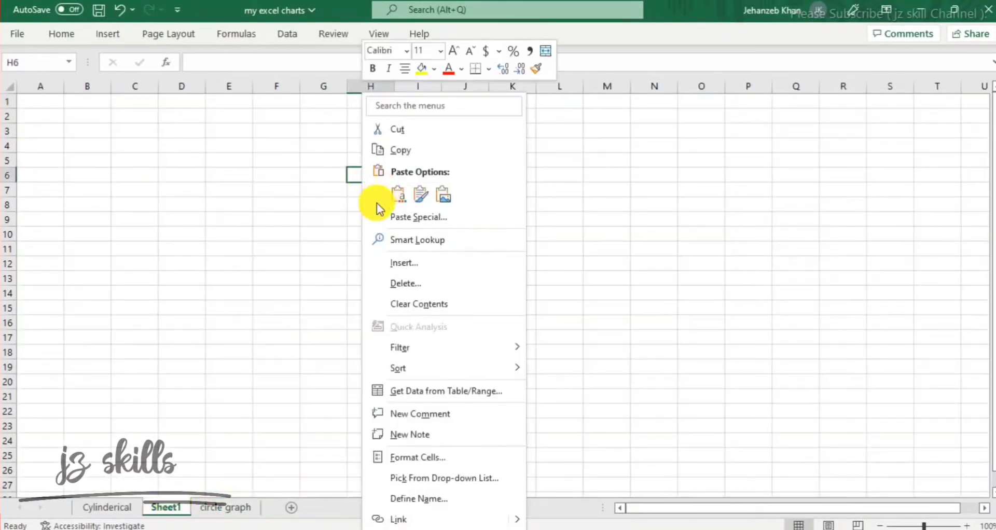
pyautogui.click(411, 201)
# Move the pasted chart on Sheet1 so its upper-left corner sits around column C, row 4.
pyautogui.click(746, 277)
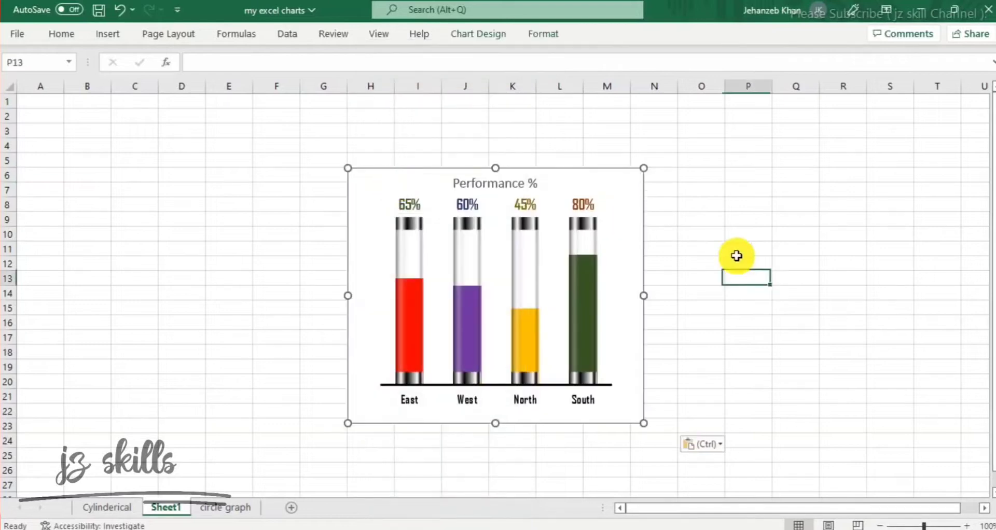
pyautogui.click(629, 191)
pyautogui.moveTo(596, 171); pyautogui.dragTo(402, 149)
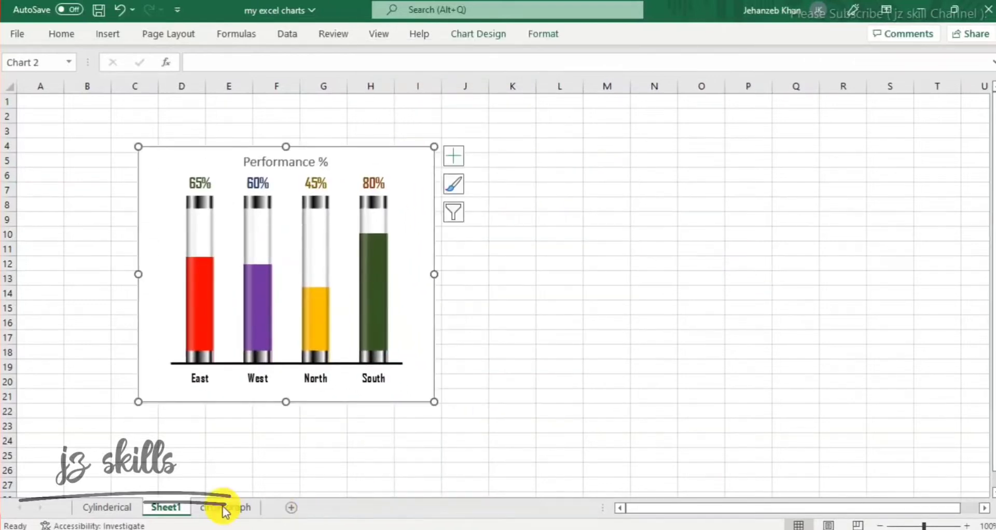
# Compare the original chart on the Cylinderical sheet with its copy on Sheet1, ending on Cylinderical.
pyautogui.click(90, 509)
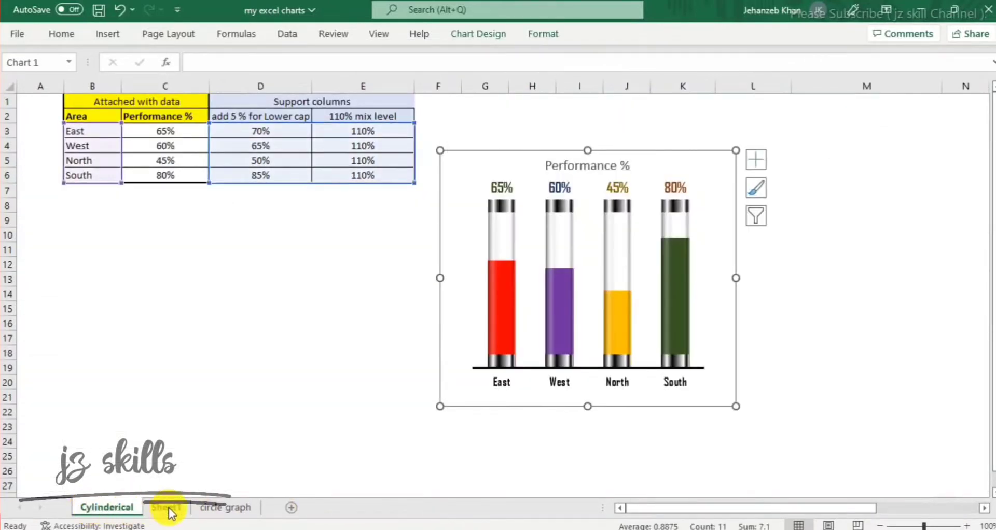
pyautogui.click(170, 510)
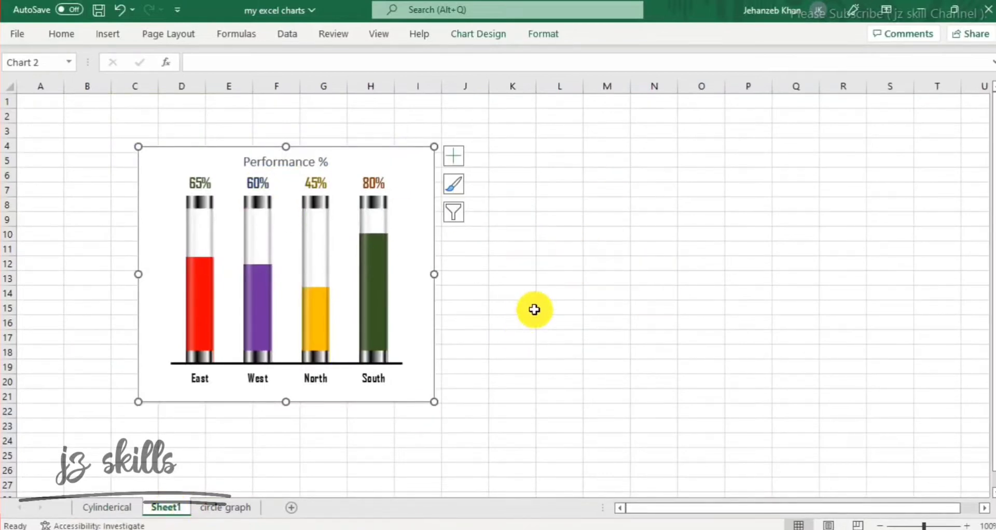
pyautogui.click(111, 506)
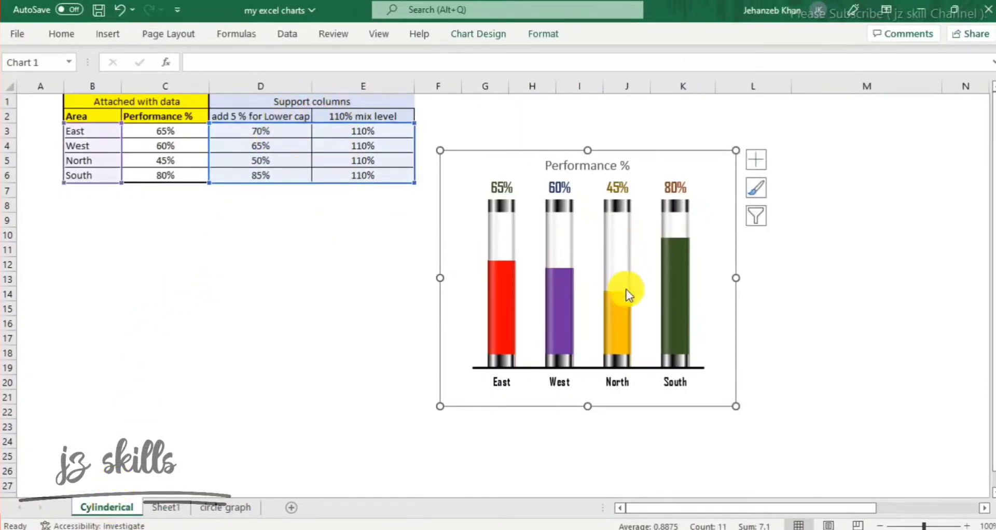
# Check the lower-cap cells D3:D4 and move the Performance % chart directly beneath the table, starting around column C, row 7.
pyautogui.click(259, 279)
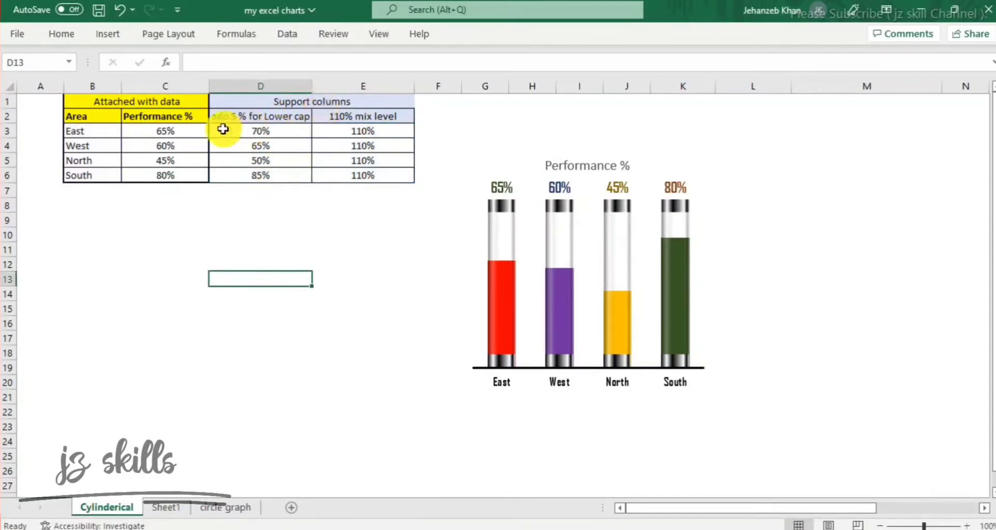
pyautogui.moveTo(268, 127); pyautogui.dragTo(266, 146)
pyautogui.moveTo(500, 212)
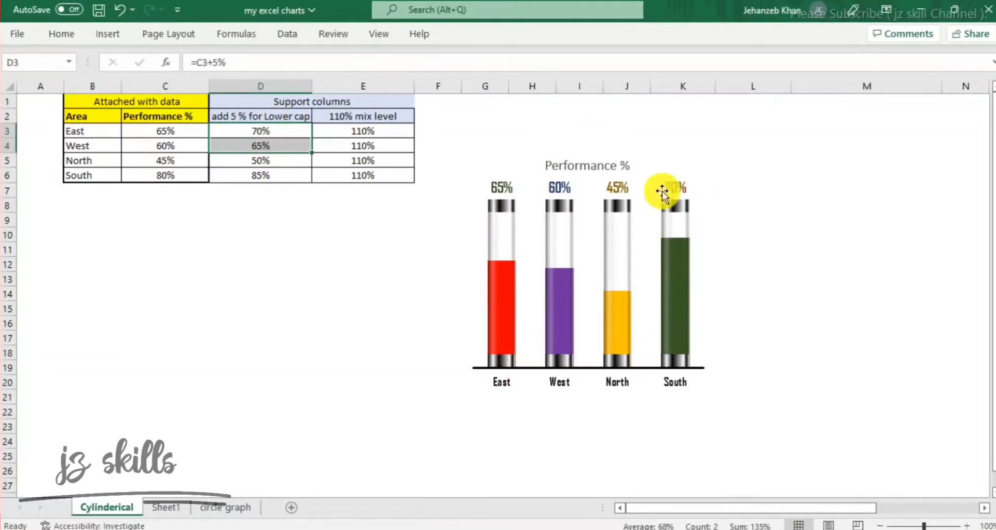
pyautogui.click(689, 162)
pyautogui.moveTo(676, 151); pyautogui.dragTo(356, 192)
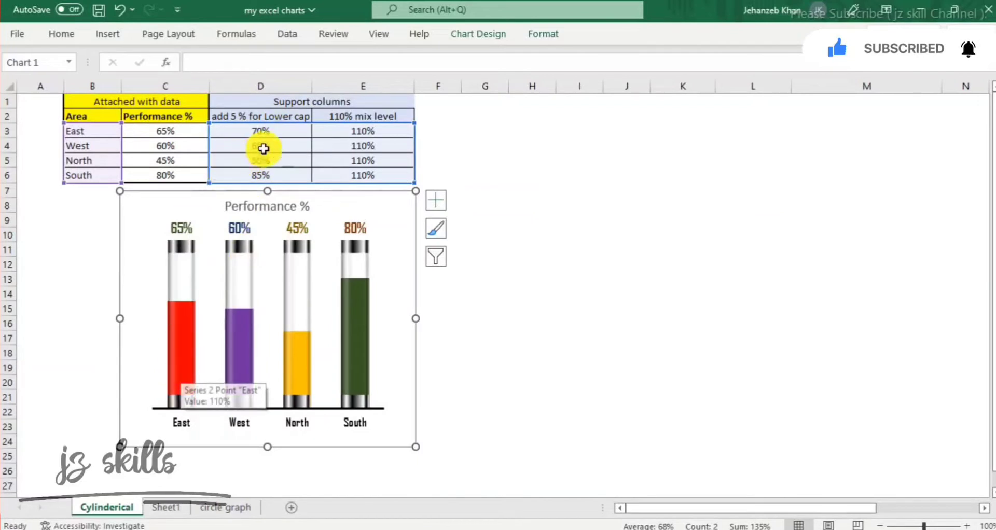
# Examine how the lower-cap formulas in D3:D5 add 5% to each area's performance value in column C.
pyautogui.click(261, 130)
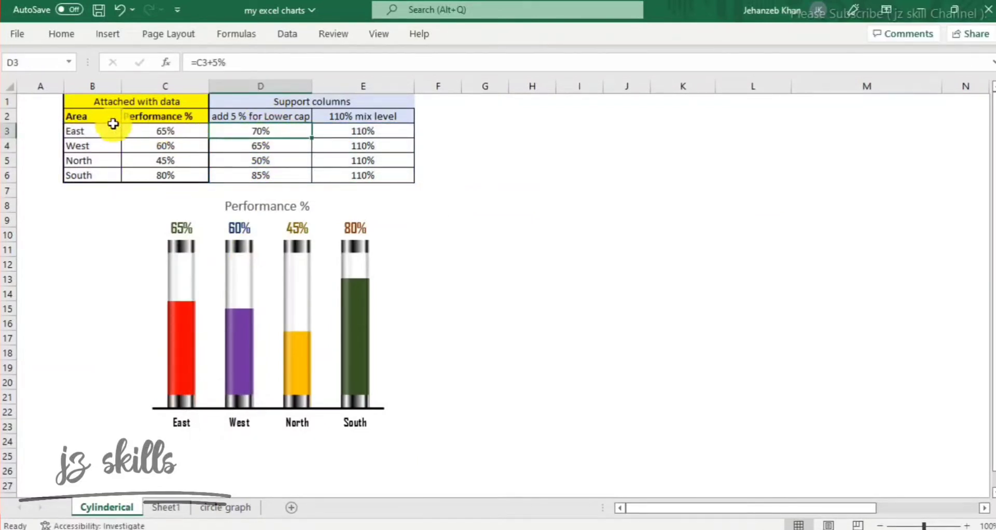
pyautogui.moveTo(109, 131); pyautogui.dragTo(148, 168)
pyautogui.click(254, 131)
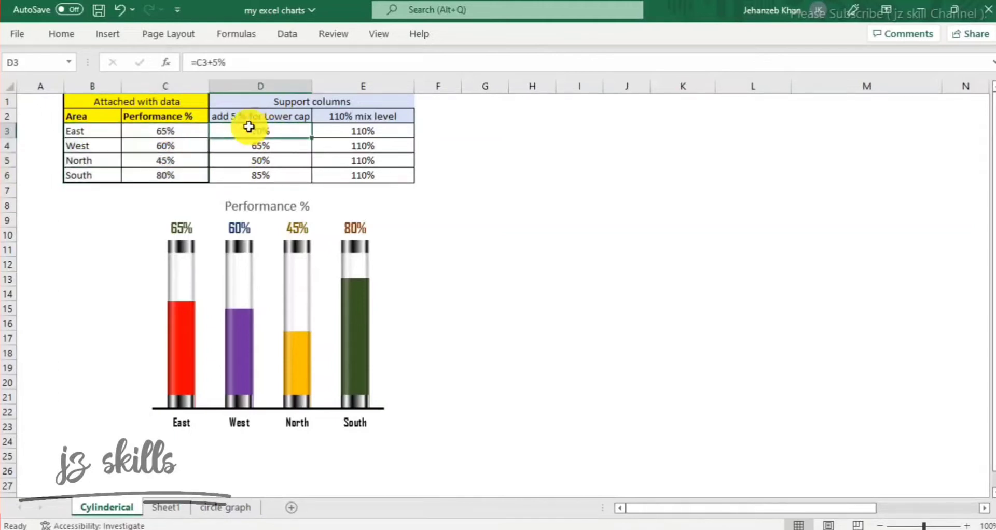
pyautogui.click(208, 63)
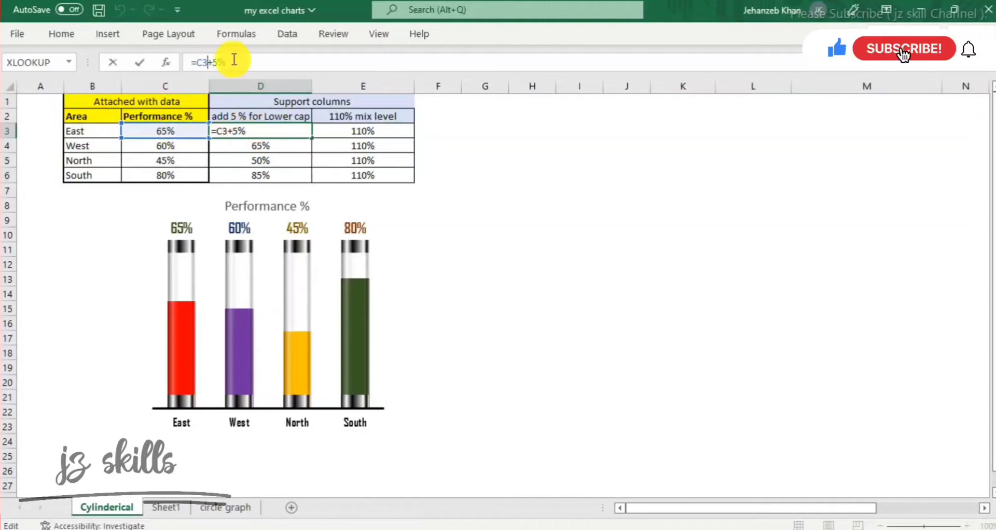
pyautogui.press('Return')
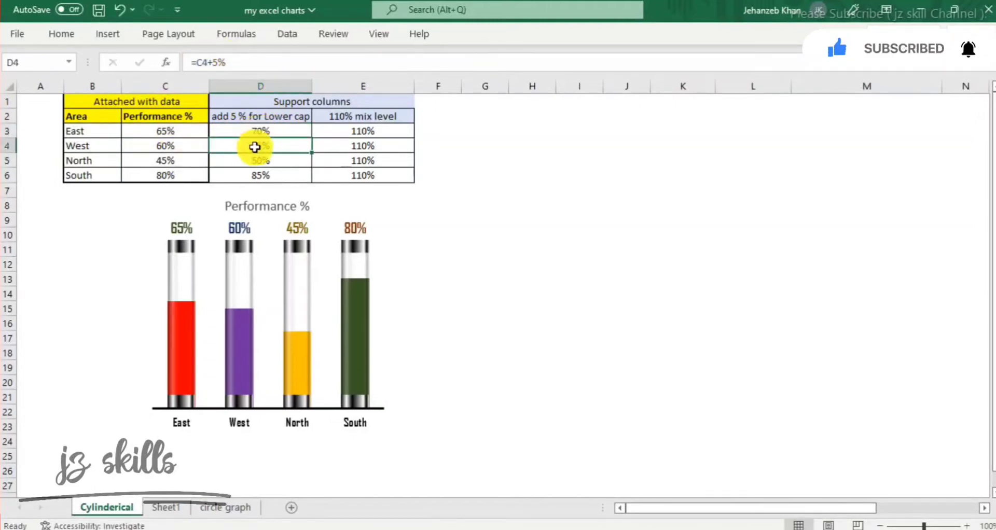
pyautogui.click(179, 142)
pyautogui.click(262, 141)
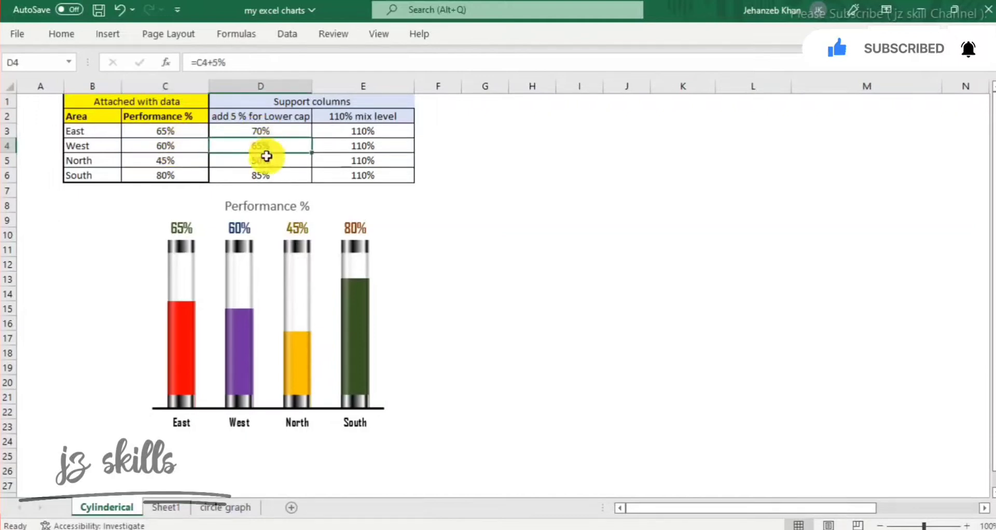
pyautogui.click(263, 162)
pyautogui.click(260, 141)
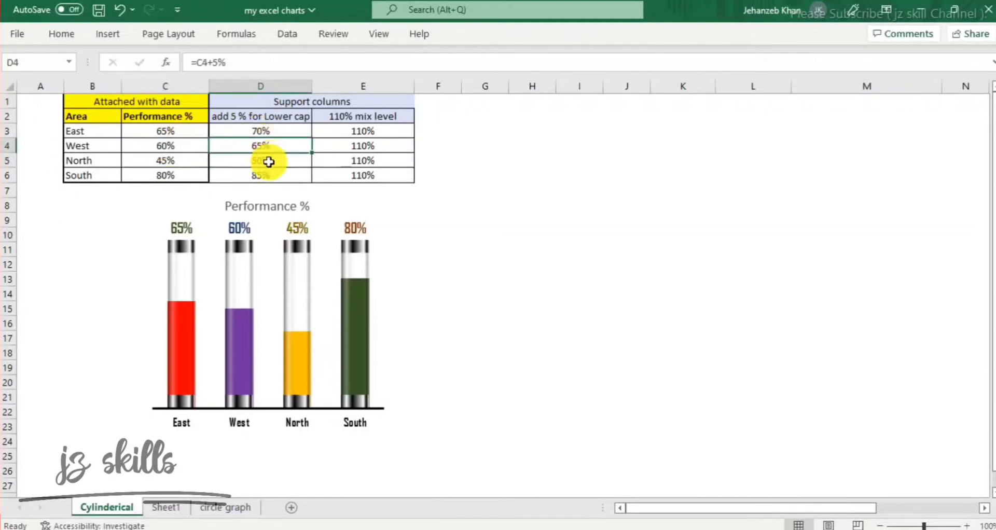
# Set West's performance in C4 to 70%.
pyautogui.click(174, 145)
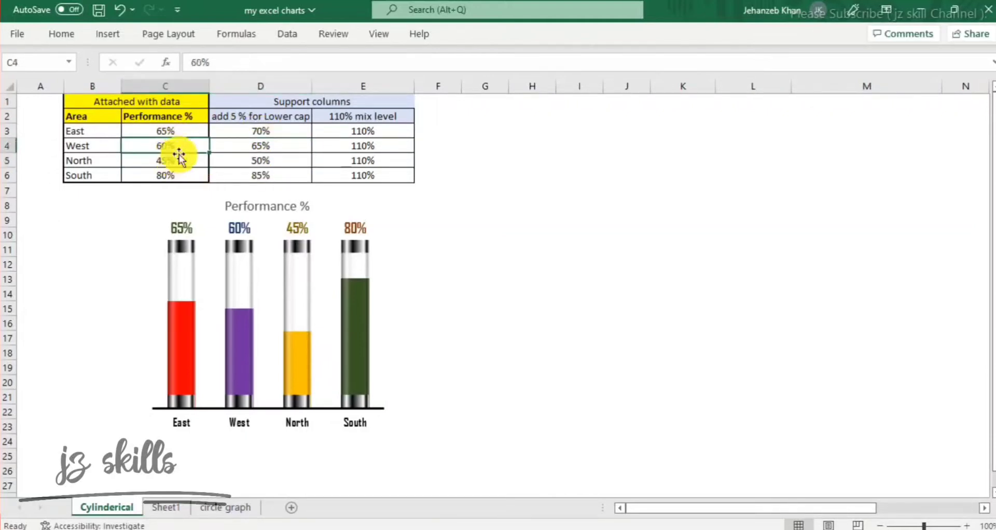
pyautogui.write('702')
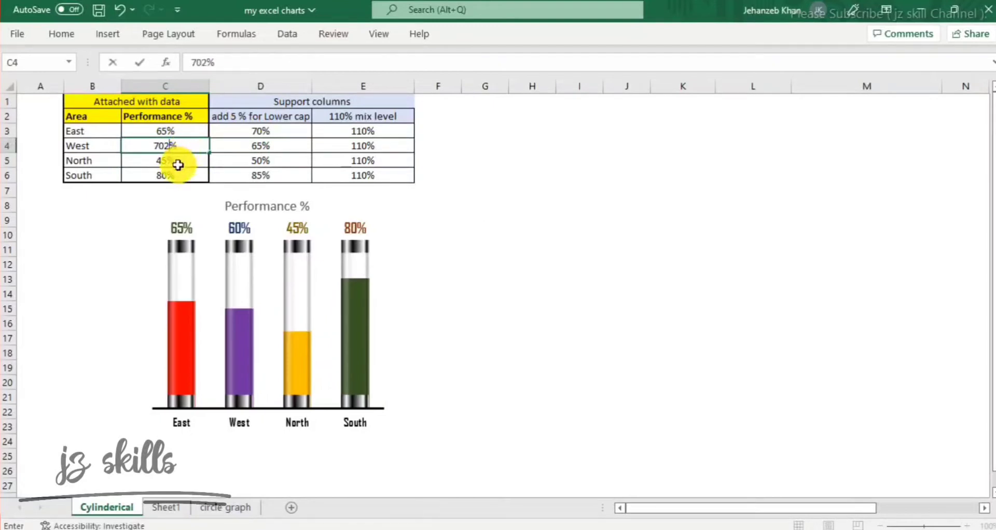
pyautogui.press('BackSpace')
pyautogui.press('Return')
# Compare the lower-cap values in D2:D6 with the performance percentages in C3:C6.
pyautogui.click(273, 145)
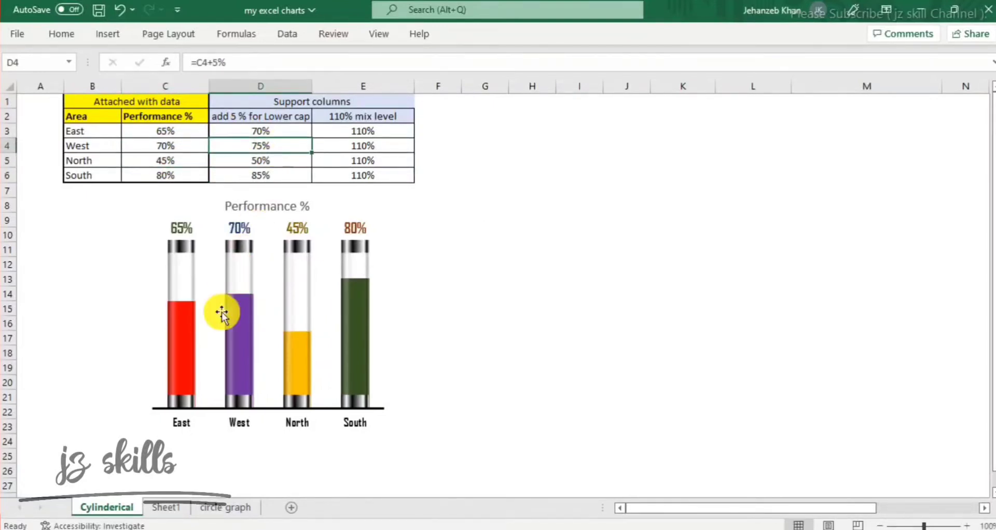
pyautogui.click(278, 131)
pyautogui.click(260, 159)
pyautogui.moveTo(170, 135); pyautogui.dragTo(164, 174)
pyautogui.click(280, 133)
pyautogui.moveTo(265, 120); pyautogui.dragTo(270, 177)
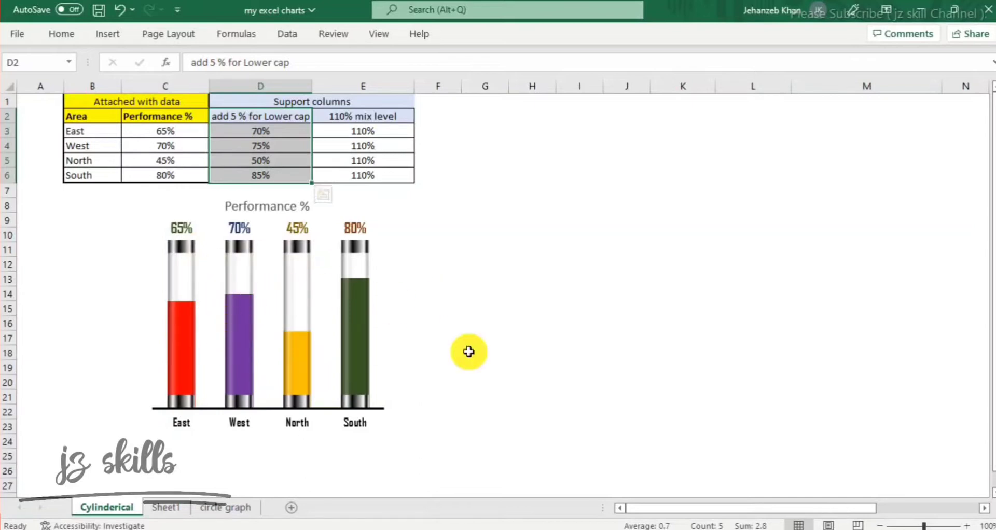
# Examine the 110% mix level support column in E2:E6.
pyautogui.click(370, 130)
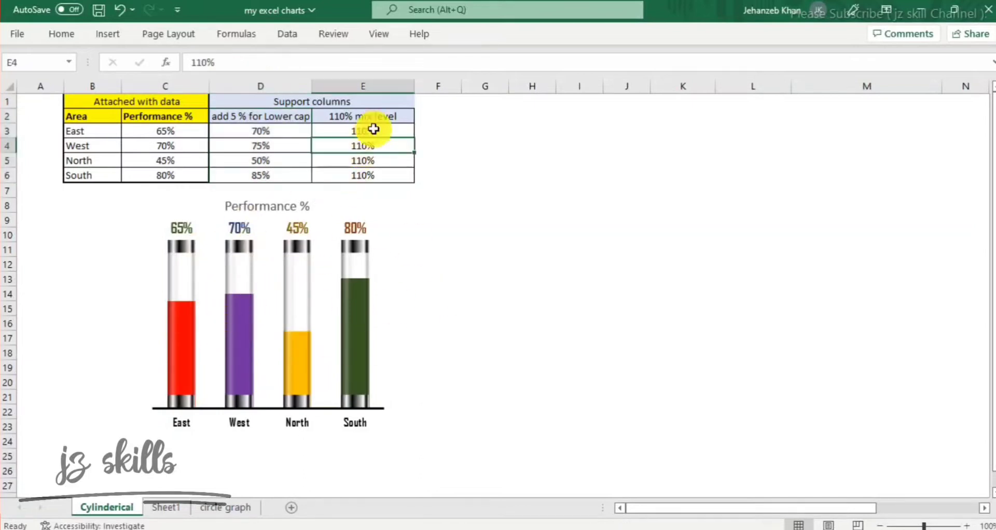
pyautogui.moveTo(380, 114); pyautogui.dragTo(374, 171)
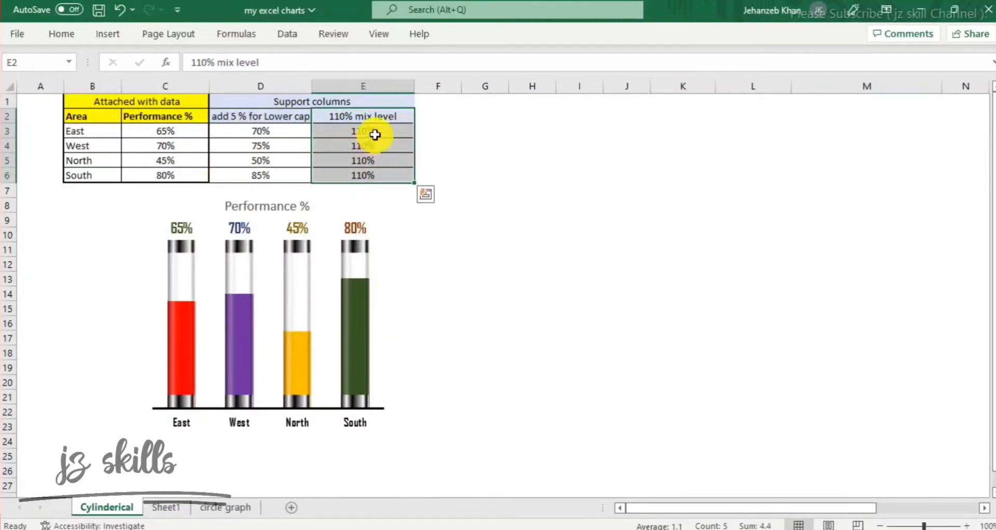
pyautogui.click(377, 154)
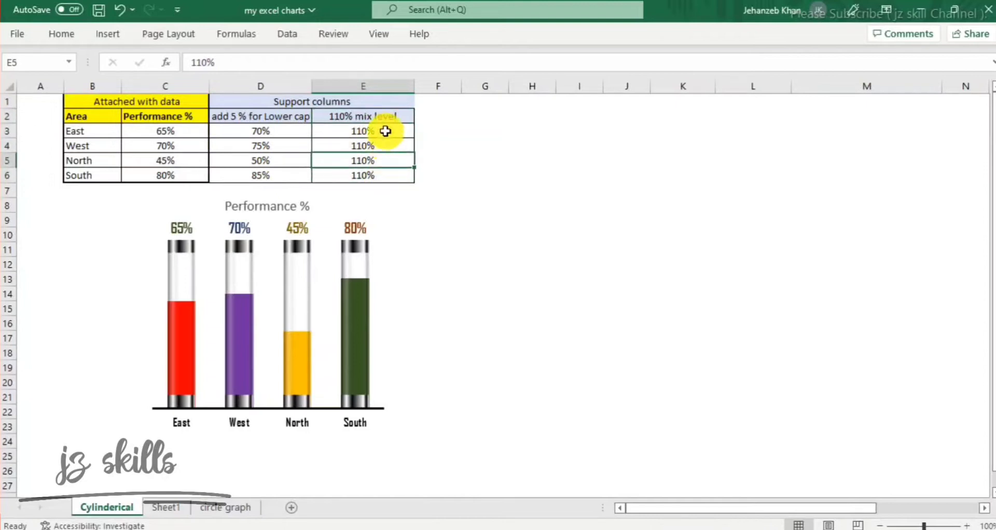
pyautogui.click(382, 147)
pyautogui.click(380, 173)
pyautogui.click(383, 146)
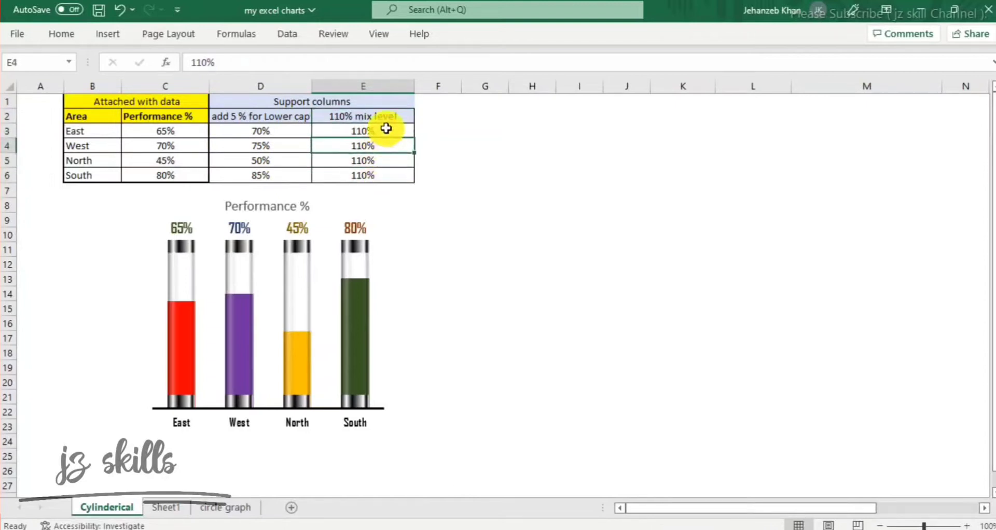
pyautogui.click(385, 130)
pyautogui.click(384, 121)
pyautogui.click(383, 130)
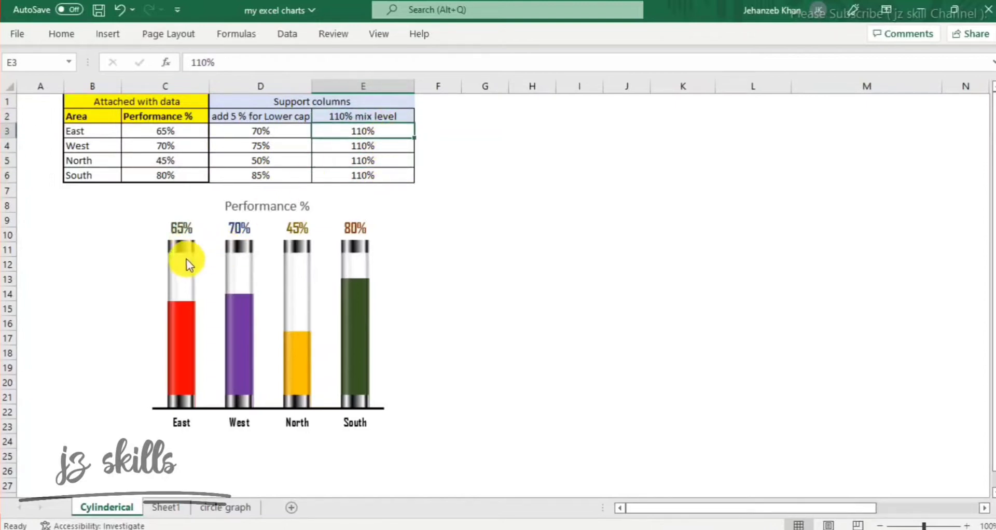
# Set East's performance in C3 to 95% to see how its cylinder fills.
pyautogui.moveTo(180, 259)
pyautogui.click(162, 135)
pyautogui.write('95')
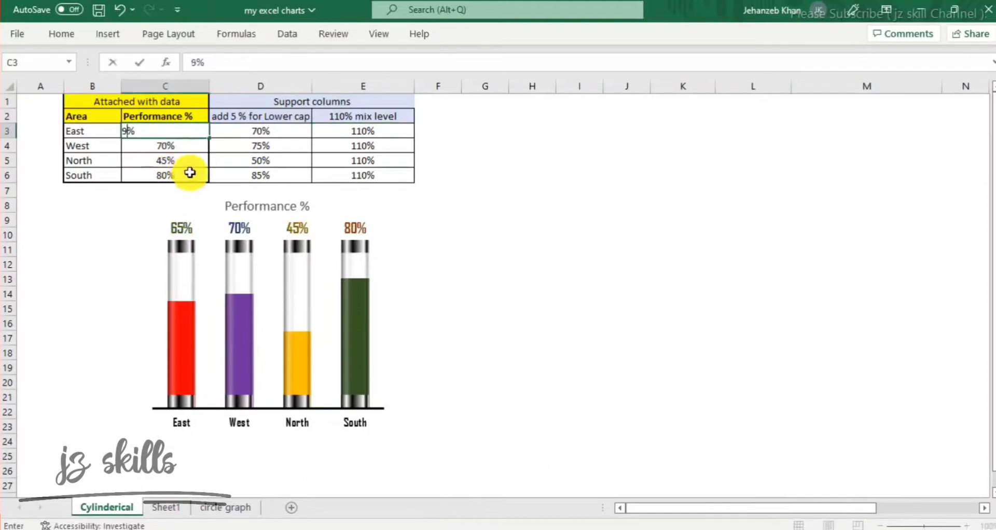
pyautogui.click(526, 279)
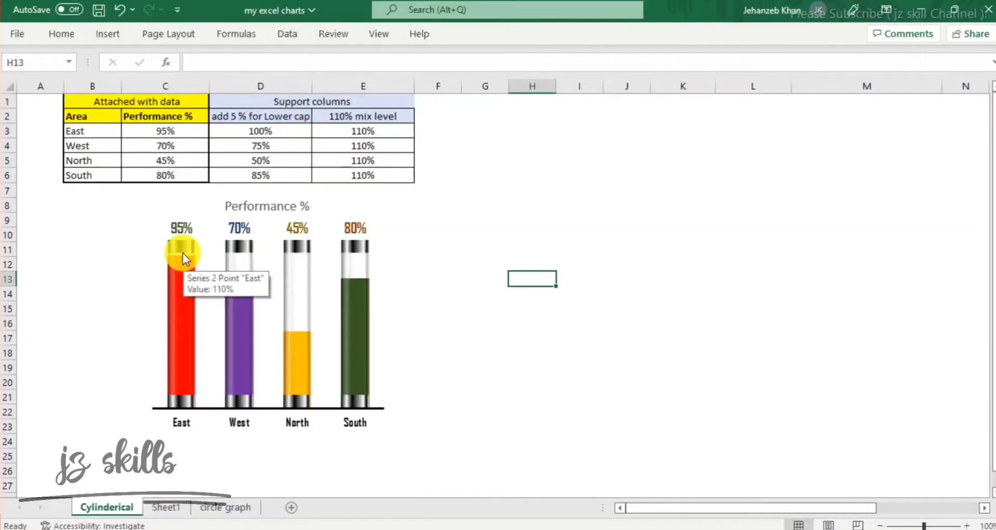
# Raise East's performance in C3 to 100% to test the full cylinder.
pyautogui.click(184, 131)
pyautogui.write('100')
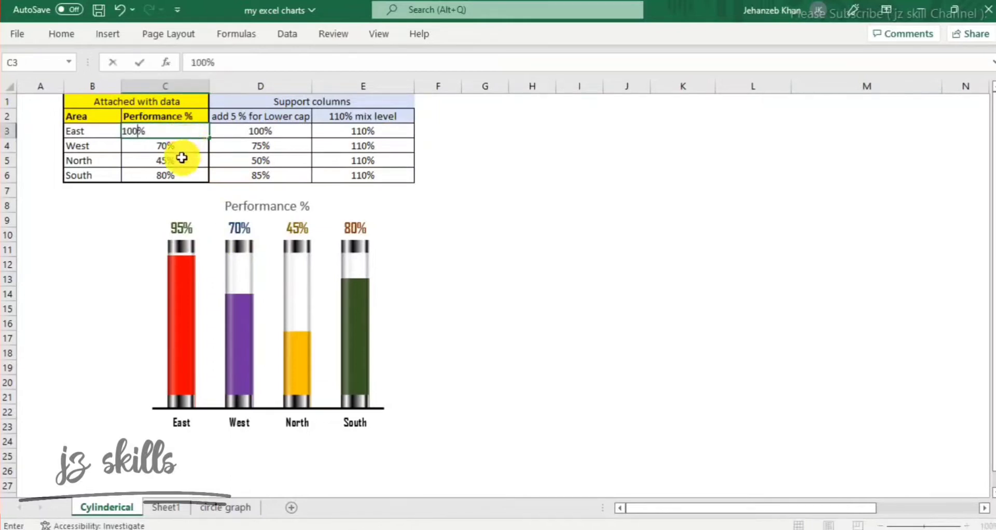
pyautogui.click(179, 159)
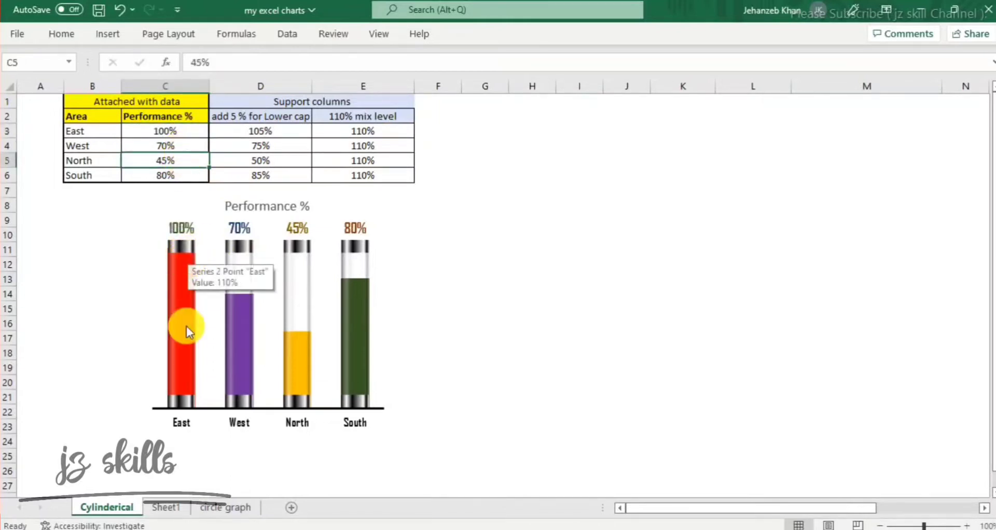
# Set East's performance in C3 to 50%.
pyautogui.click(171, 129)
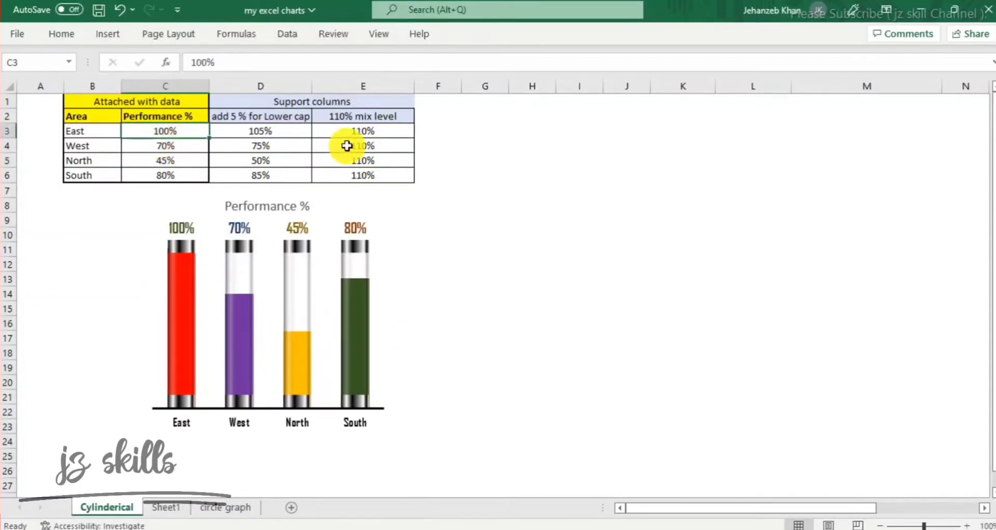
pyautogui.write('50')
pyautogui.click(617, 263)
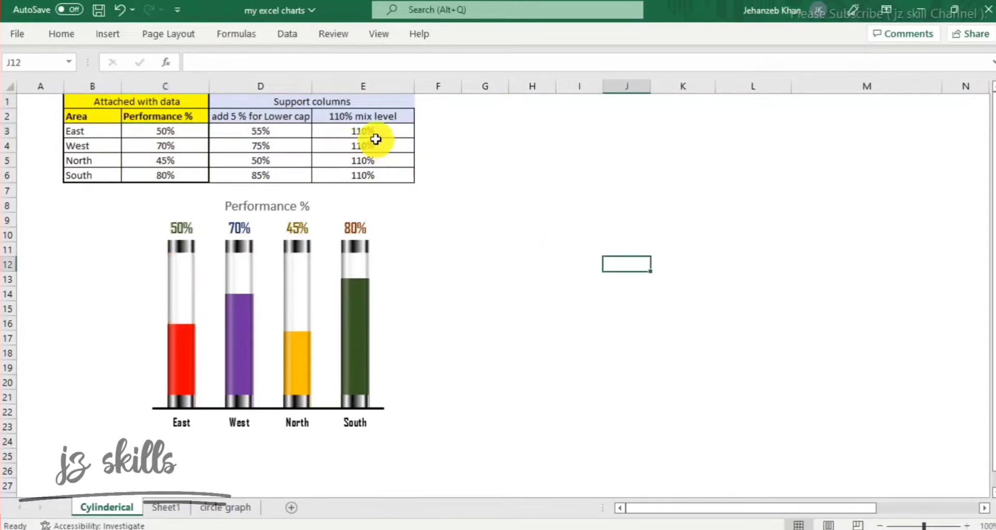
# Review the mix level values in E4:E6 alongside the lower-cap support column.
pyautogui.click(379, 148)
pyautogui.click(378, 160)
pyautogui.click(378, 176)
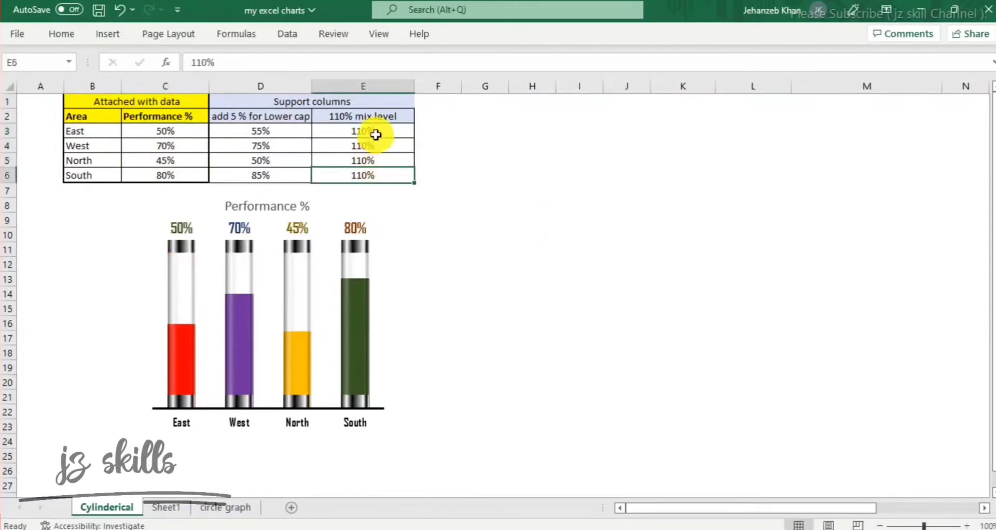
pyautogui.moveTo(375, 121); pyautogui.dragTo(278, 174)
pyautogui.click(472, 268)
# Move the Performance % chart so it starts around column B, row 8, beneath the table.
pyautogui.click(309, 250)
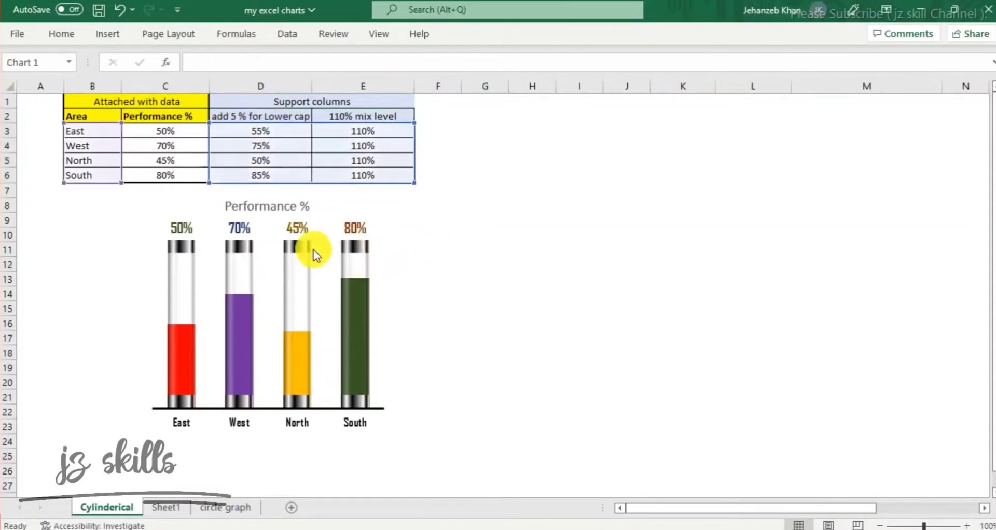
pyautogui.moveTo(360, 193); pyautogui.dragTo(300, 207)
pyautogui.click(556, 284)
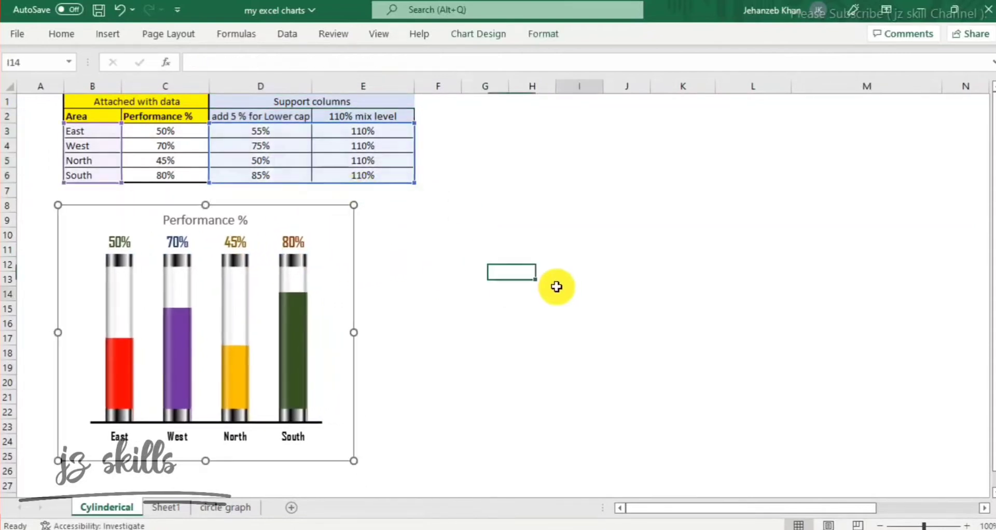
# Delete the finished Performance % cylinder chart from the Cylinderical sheet.
pyautogui.click(257, 231)
pyautogui.click(579, 264)
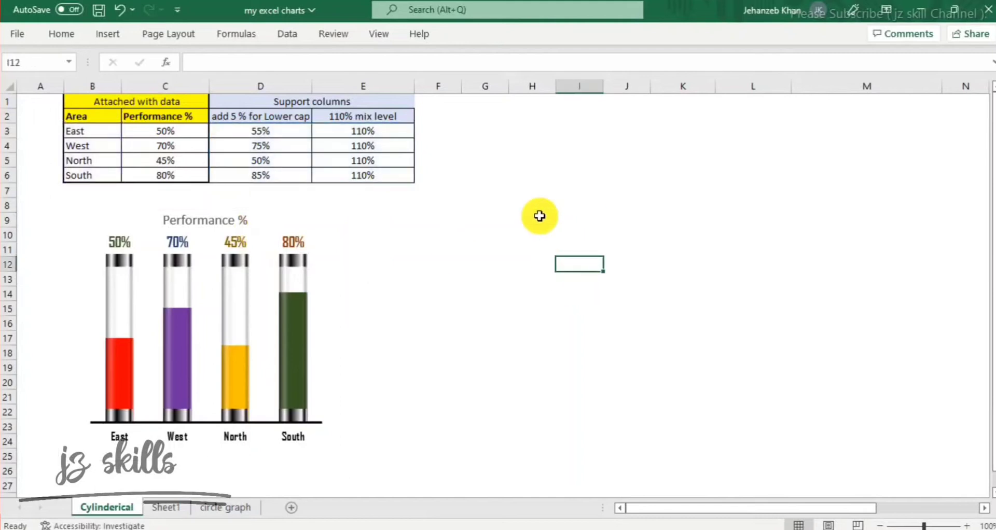
pyautogui.click(540, 216)
pyautogui.click(291, 214)
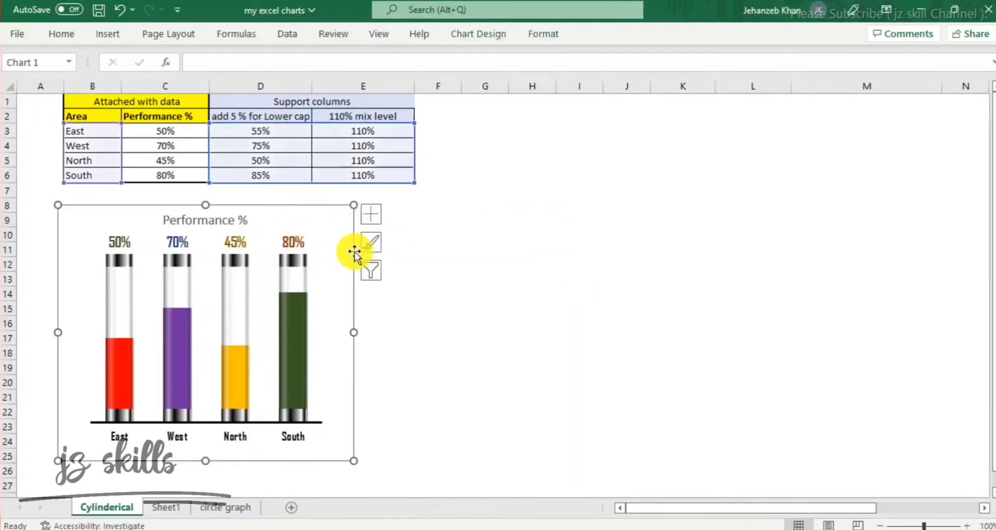
pyautogui.press('Delete')
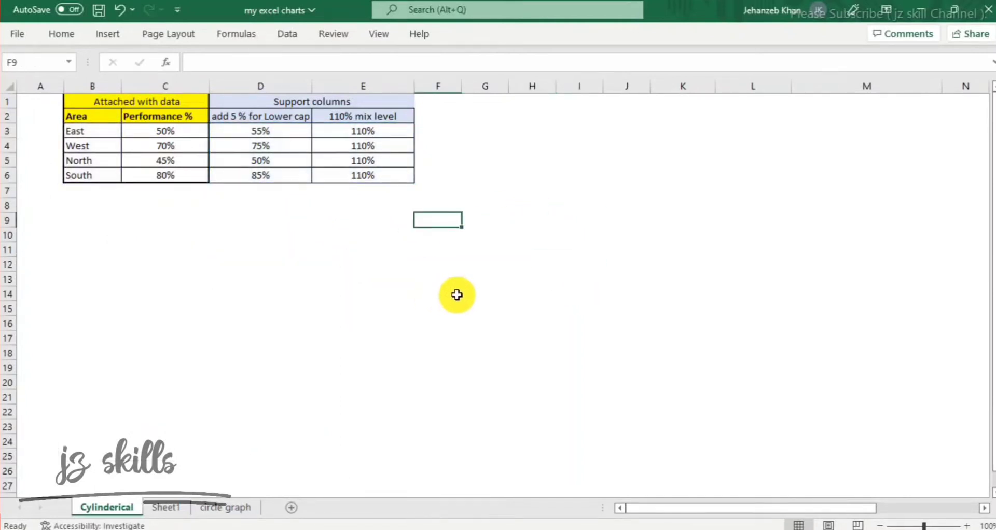
pyautogui.click(457, 294)
pyautogui.click(351, 307)
pyautogui.click(286, 275)
pyautogui.click(373, 291)
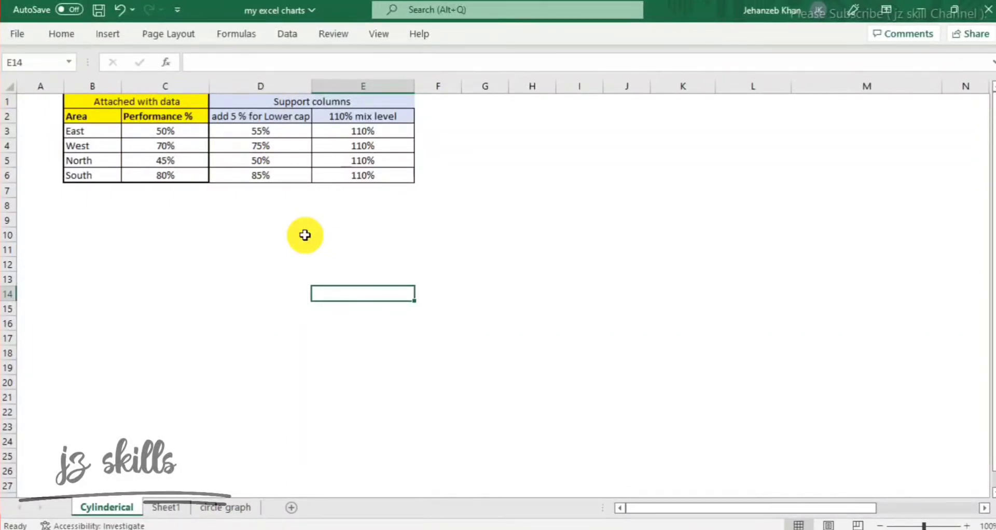
pyautogui.click(246, 250)
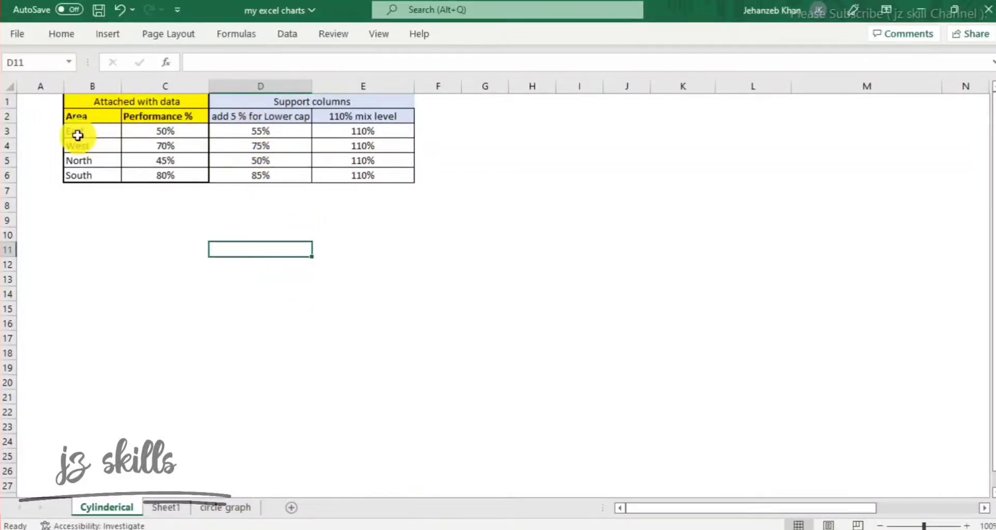
# Insert a clustered column chart from the area names in B3:B6 and the support values in D3:D6 and E3:E6.
pyautogui.moveTo(77, 133); pyautogui.dragTo(83, 177)
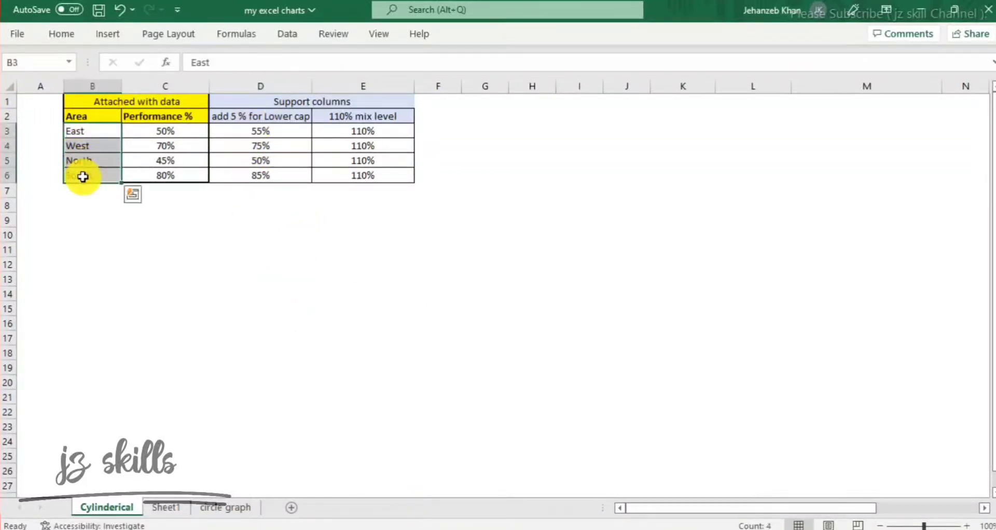
pyautogui.keyDown('ctrl'); pyautogui.moveTo(273, 131); pyautogui.dragTo(274, 183); pyautogui.keyUp('ctrl')
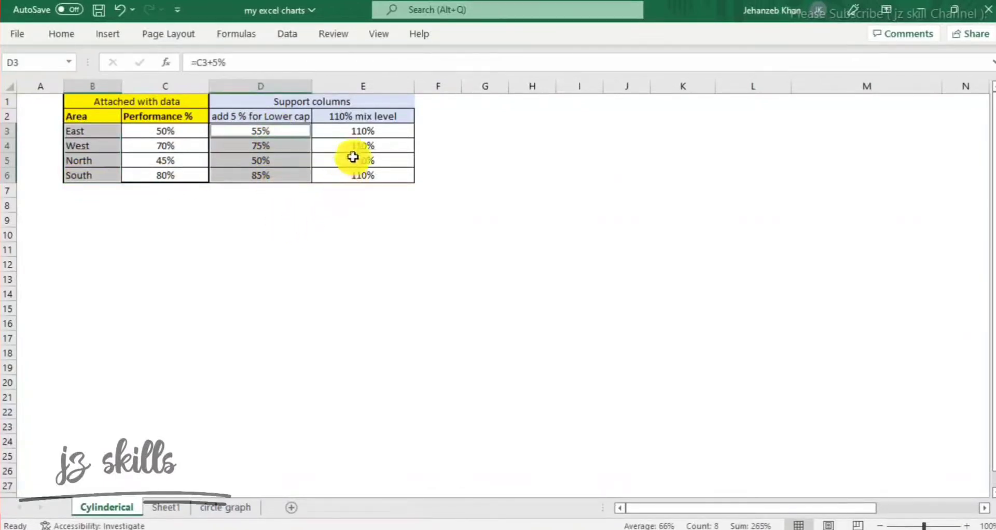
pyautogui.keyDown('ctrl'); pyautogui.moveTo(366, 132); pyautogui.dragTo(360, 177); pyautogui.keyUp('ctrl')
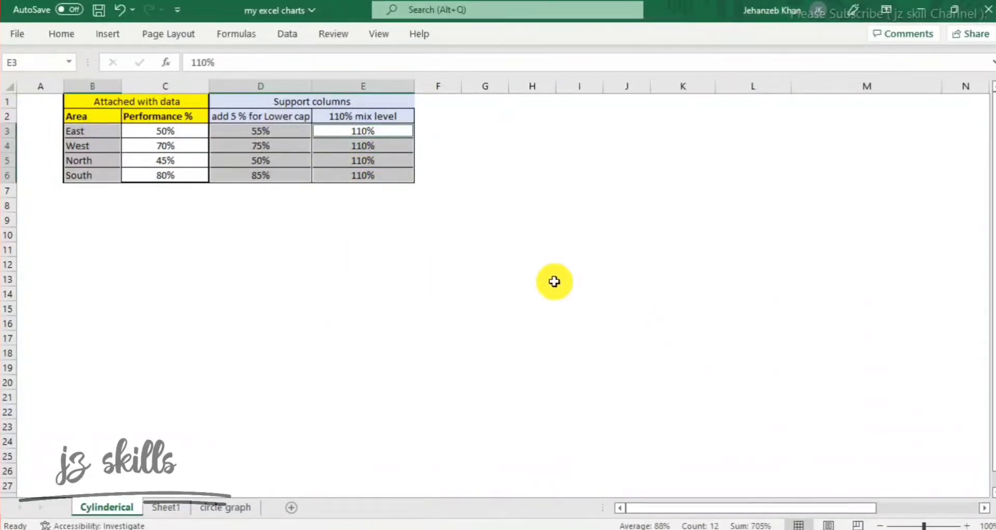
pyautogui.click(115, 32)
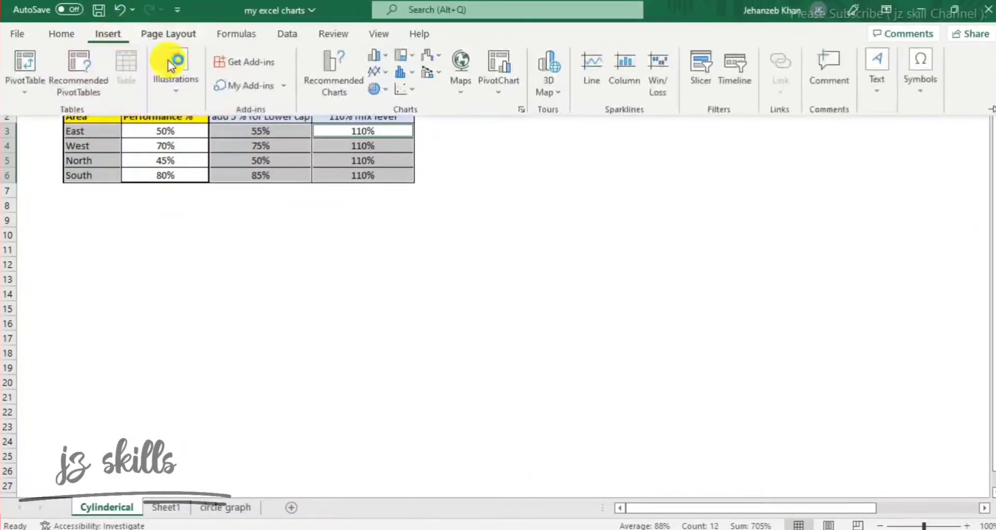
pyautogui.click(332, 69)
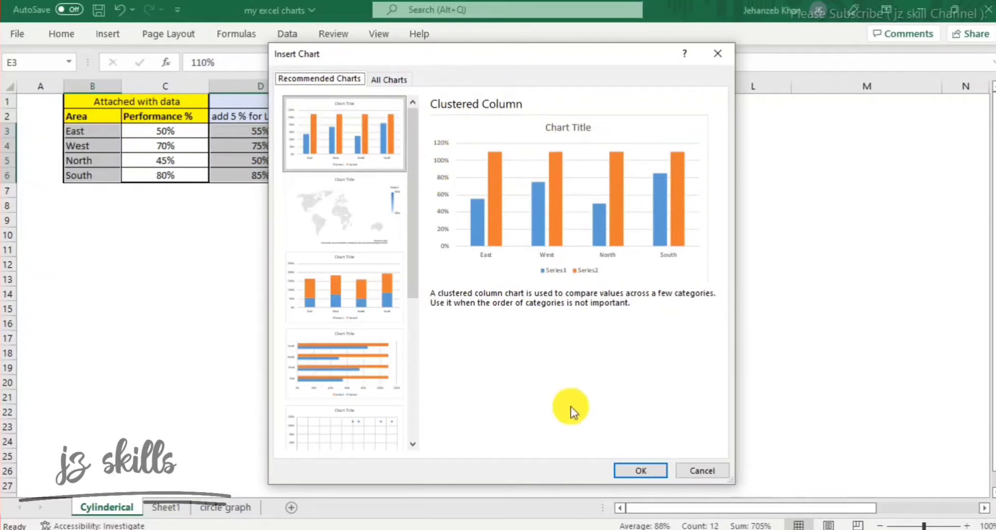
pyautogui.click(628, 470)
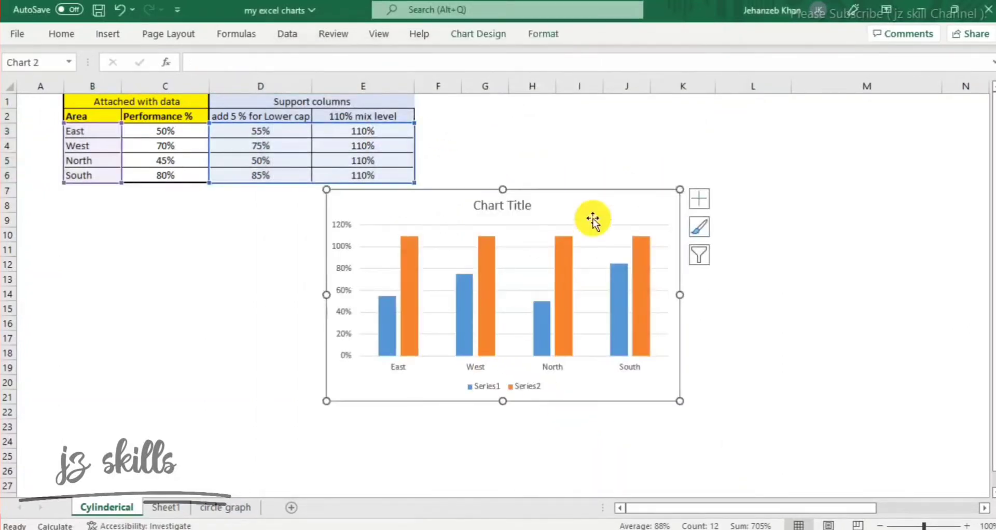
# Move the new column chart beneath the table, starting around column C, row 9, and delete its legend.
pyautogui.moveTo(581, 192); pyautogui.dragTo(464, 212)
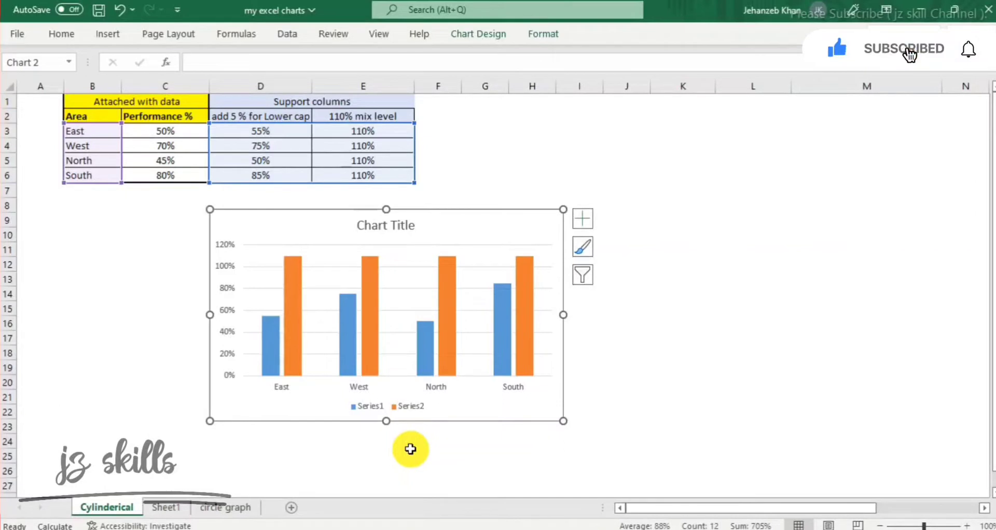
pyautogui.moveTo(510, 214); pyautogui.dragTo(464, 224)
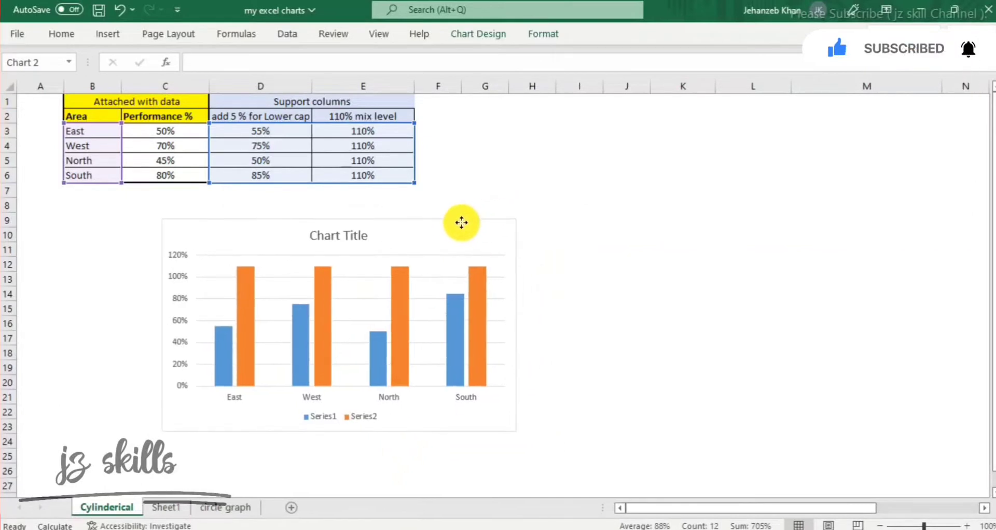
pyautogui.click(618, 379)
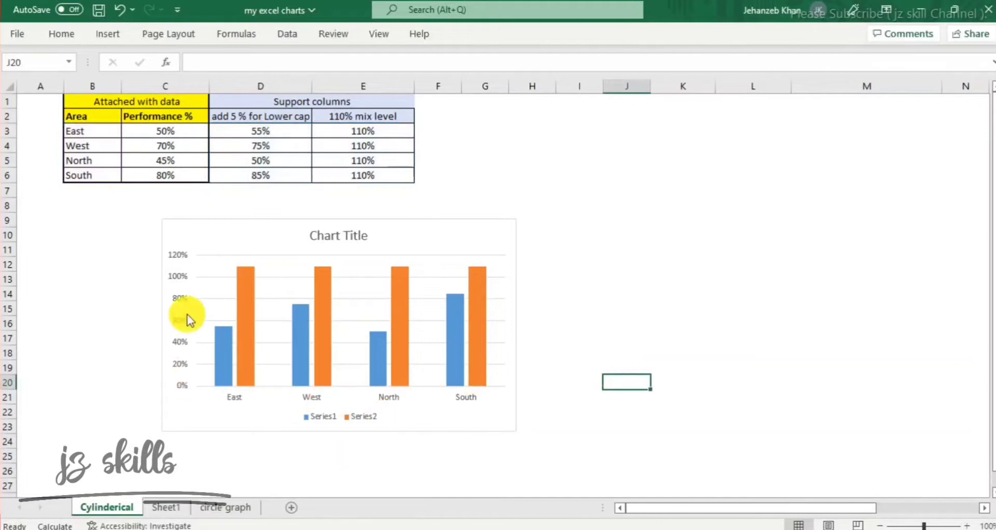
pyautogui.click(326, 418)
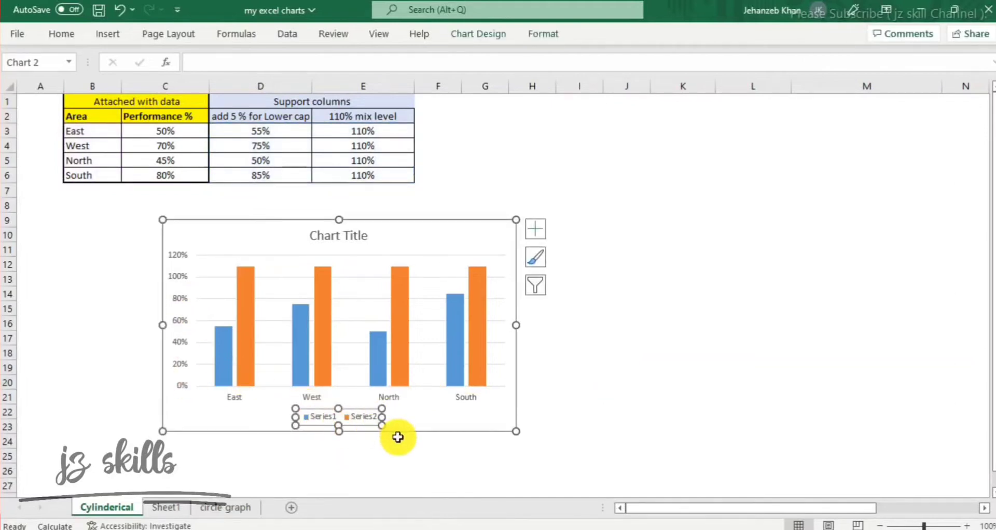
pyautogui.press('Delete')
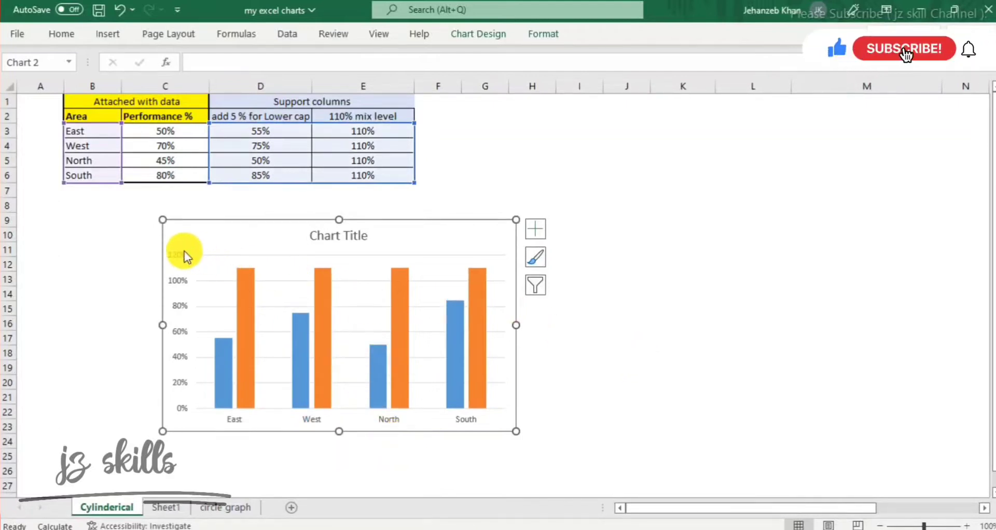
# Set the maximum bound of the chart's vertical value axis to 1.1.
pyautogui.click(179, 271)
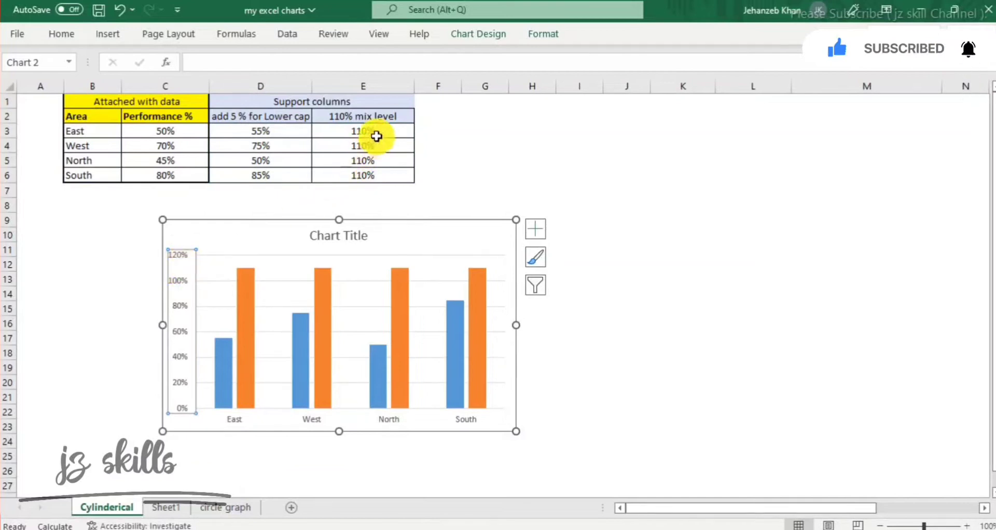
pyautogui.rightClick(179, 255)
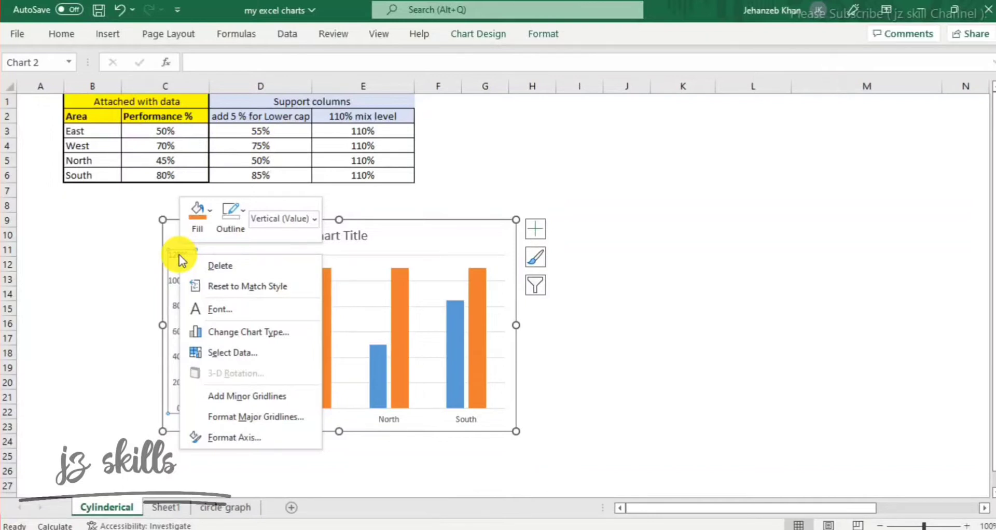
pyautogui.click(251, 437)
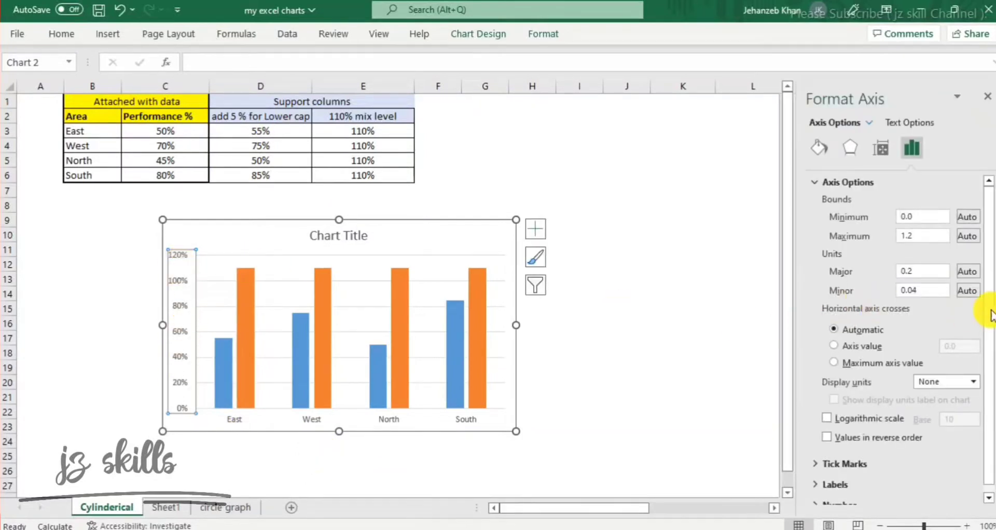
pyautogui.click(917, 237)
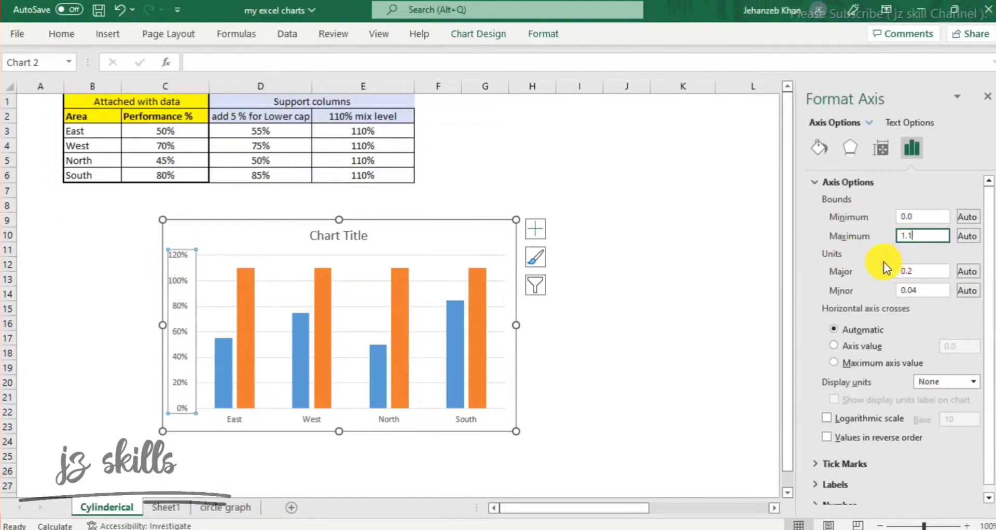
pyautogui.write('1')
pyautogui.click(922, 269)
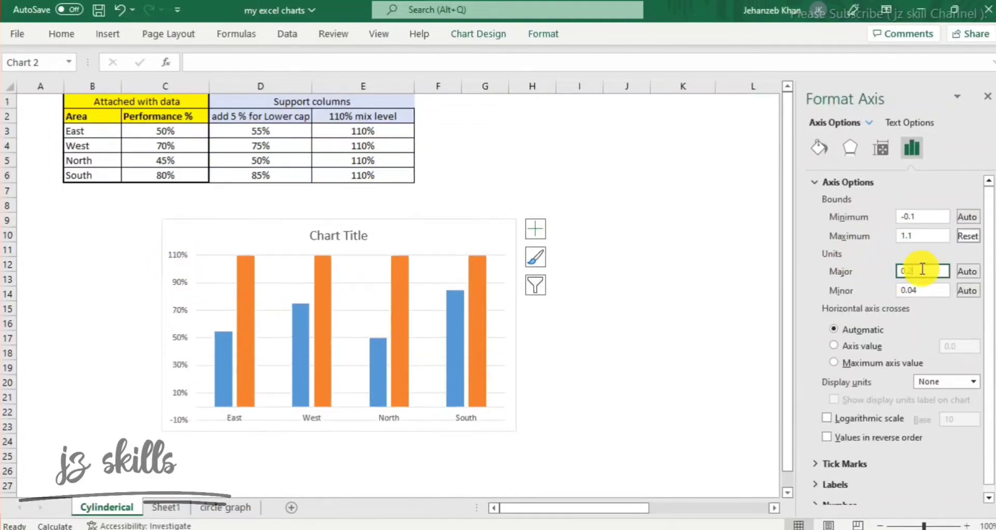
# Set the minimum bound of the chart's vertical value axis to 0.0, keeping the maximum at 1.1.
pyautogui.moveTo(923, 213); pyautogui.dragTo(885, 219)
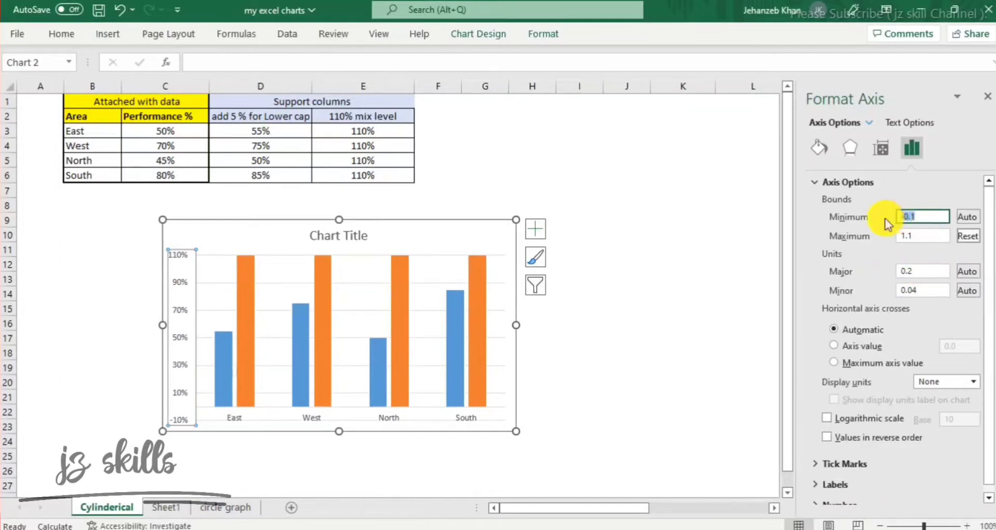
pyautogui.click(910, 236)
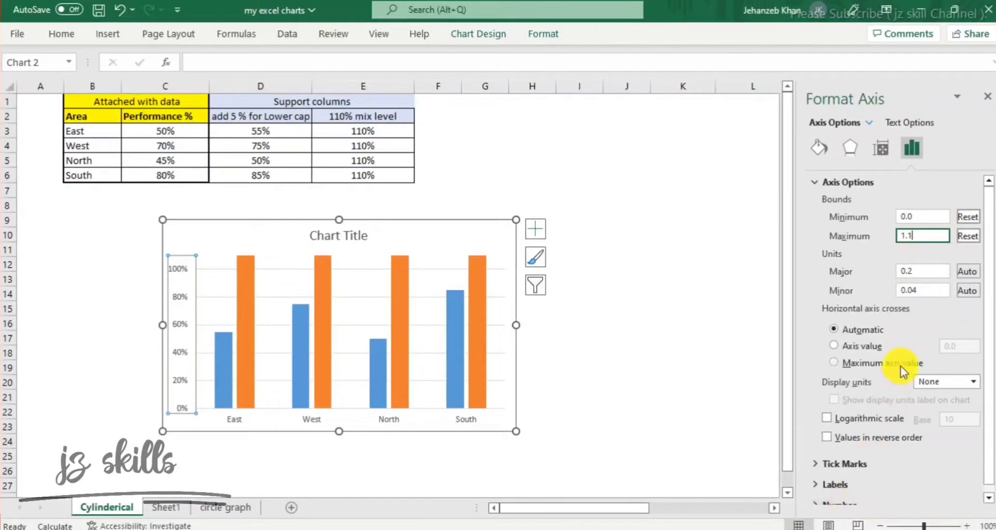
pyautogui.click(563, 332)
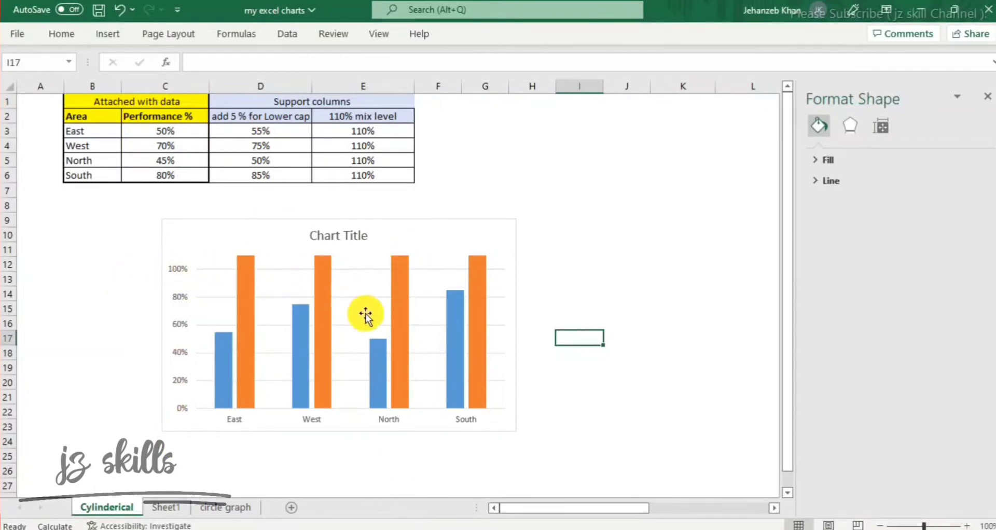
# Delete the vertical value axis and the horizontal gridlines from the column chart.
pyautogui.click(177, 271)
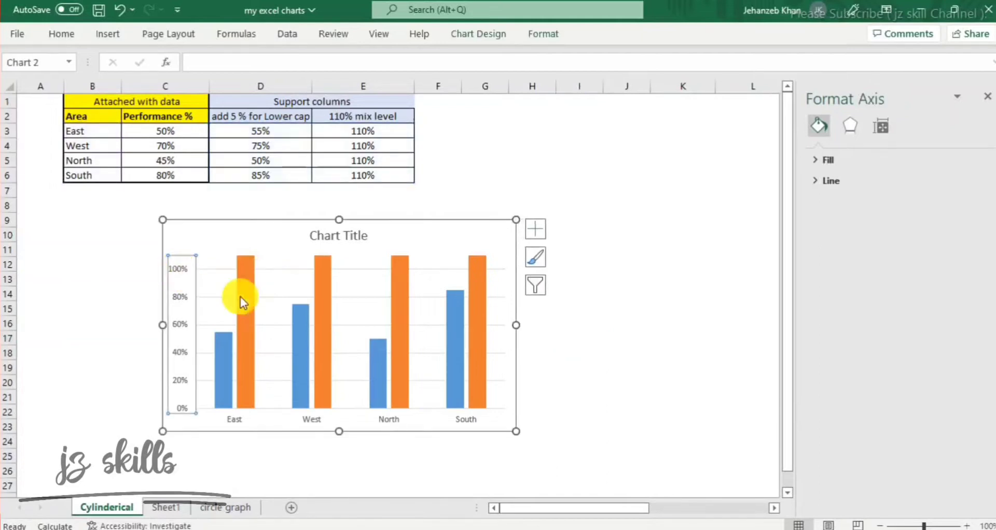
pyautogui.press('Delete')
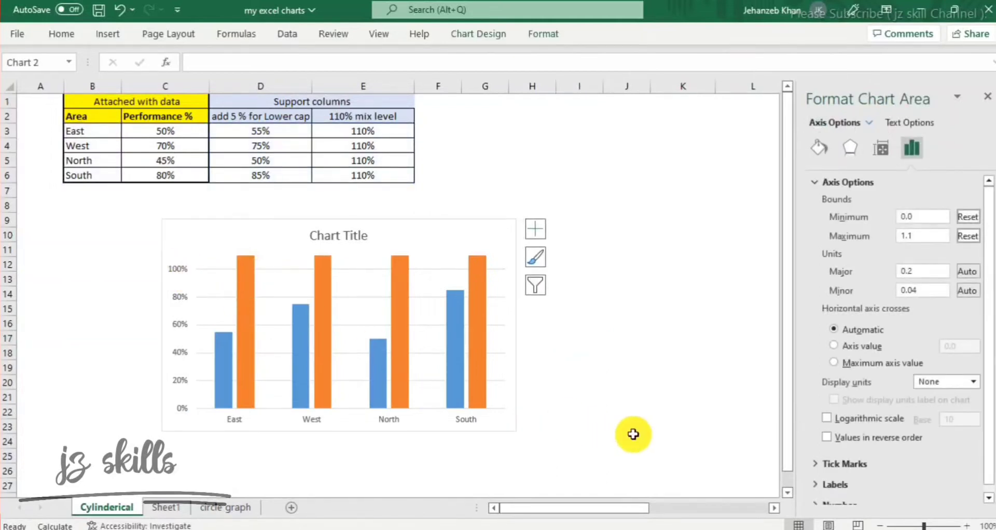
pyautogui.click(254, 297)
pyautogui.press('Delete')
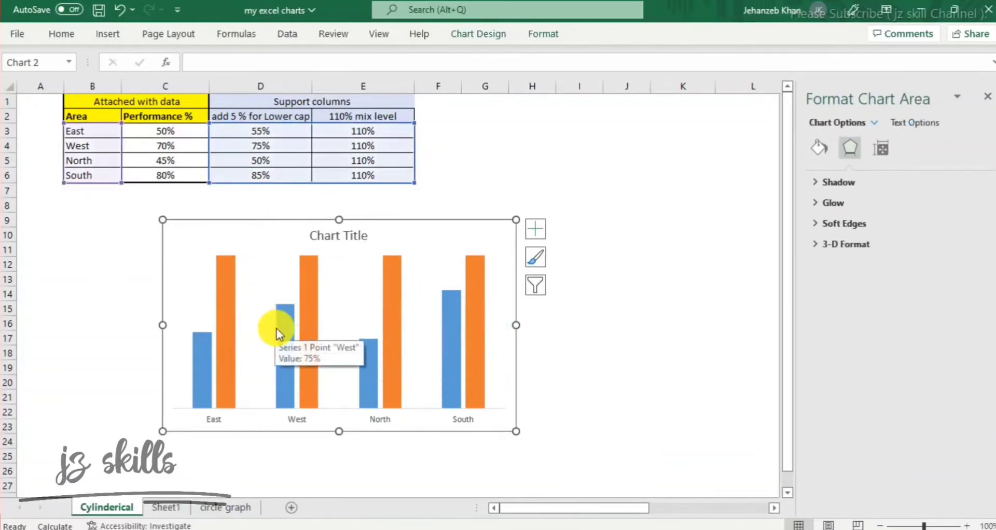
pyautogui.click(605, 380)
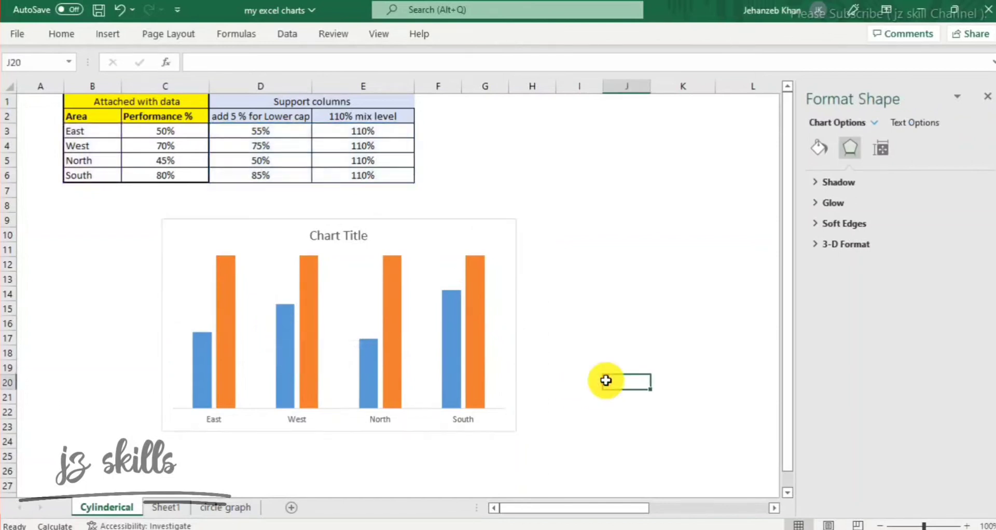
# Remove the chart area's outline and shift the chart to start around column C, row 10.
pyautogui.click(515, 300)
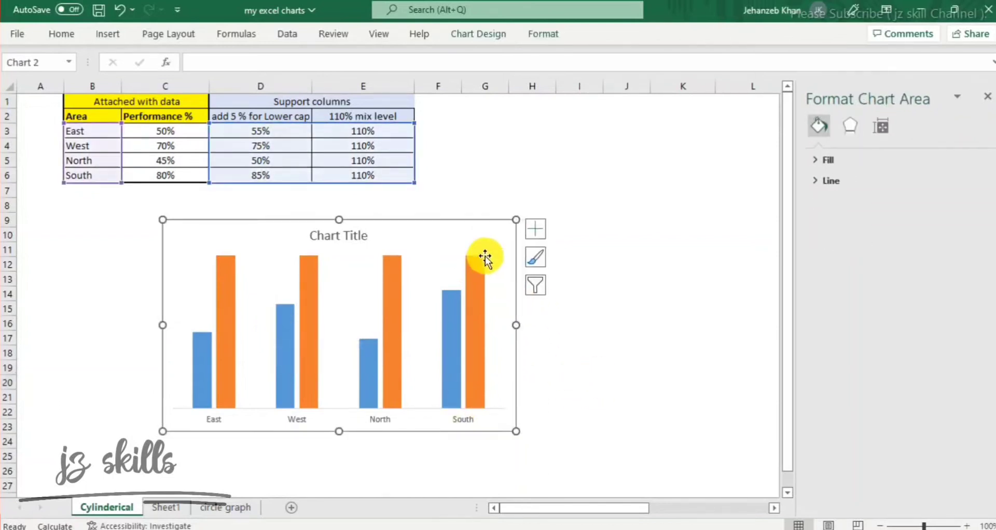
pyautogui.moveTo(466, 223); pyautogui.dragTo(444, 228)
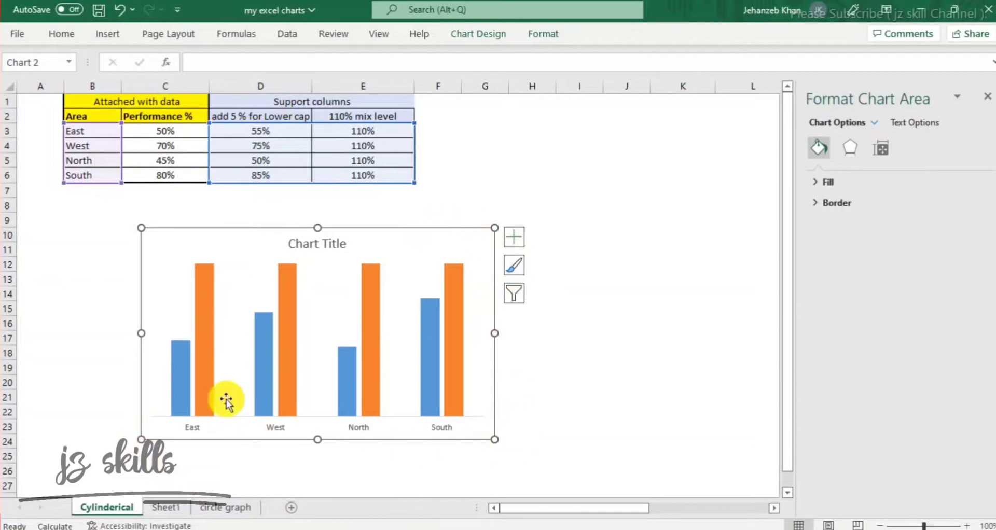
pyautogui.rightClick(457, 229)
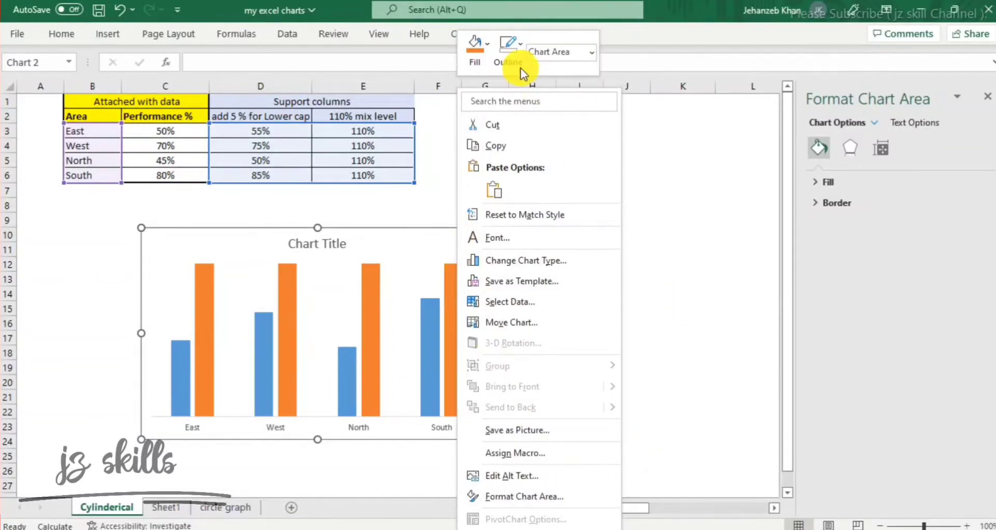
pyautogui.click(519, 42)
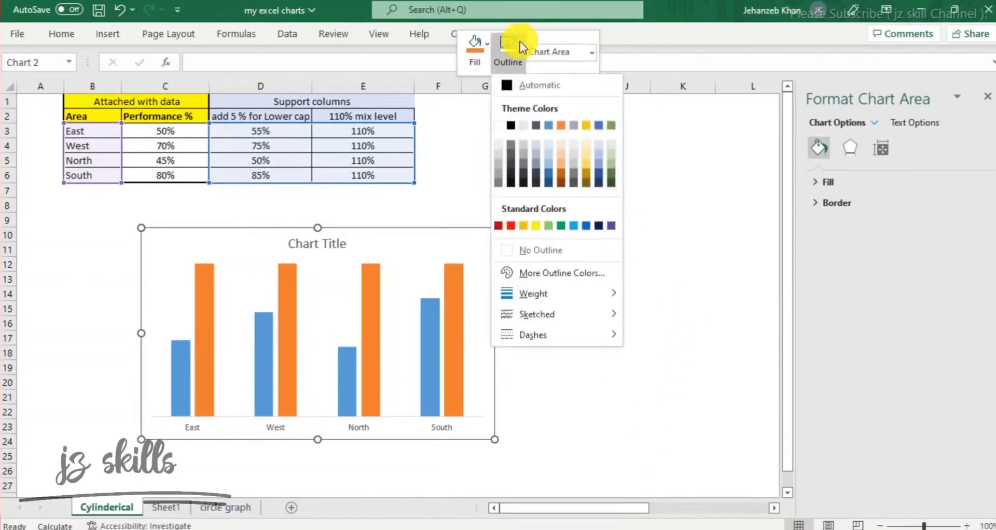
pyautogui.click(527, 250)
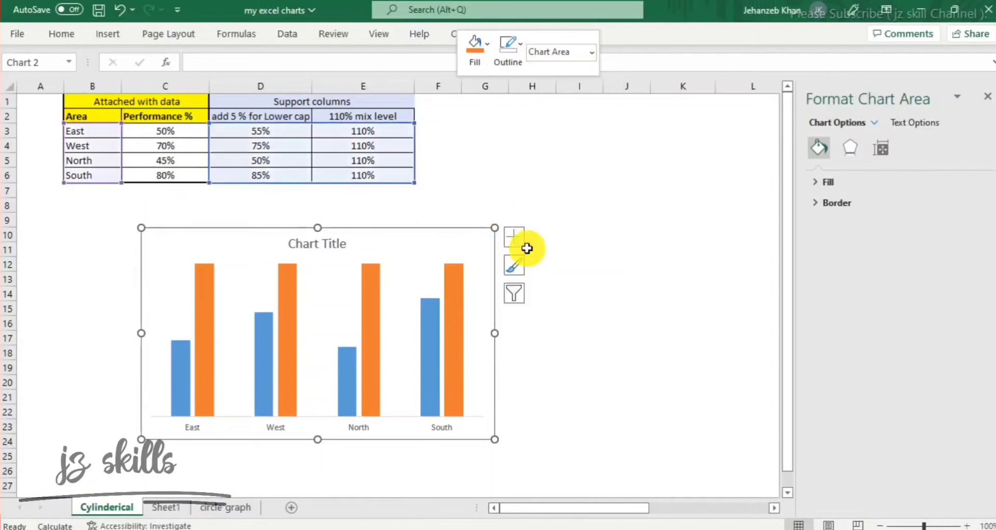
pyautogui.click(594, 320)
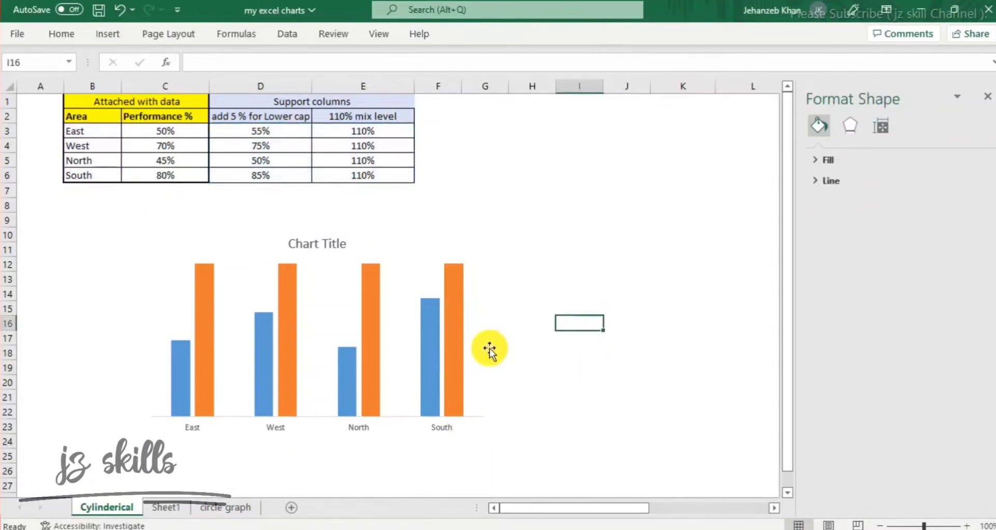
pyautogui.moveTo(499, 275); pyautogui.dragTo(396, 273)
# Replace the chart title text with "Performance %".
pyautogui.click(301, 247)
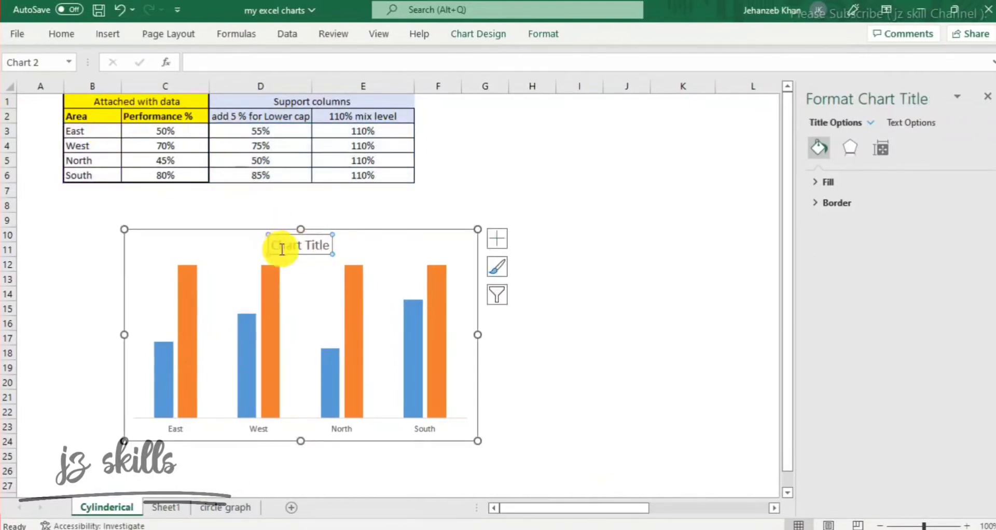
pyautogui.moveTo(269, 247); pyautogui.dragTo(329, 253)
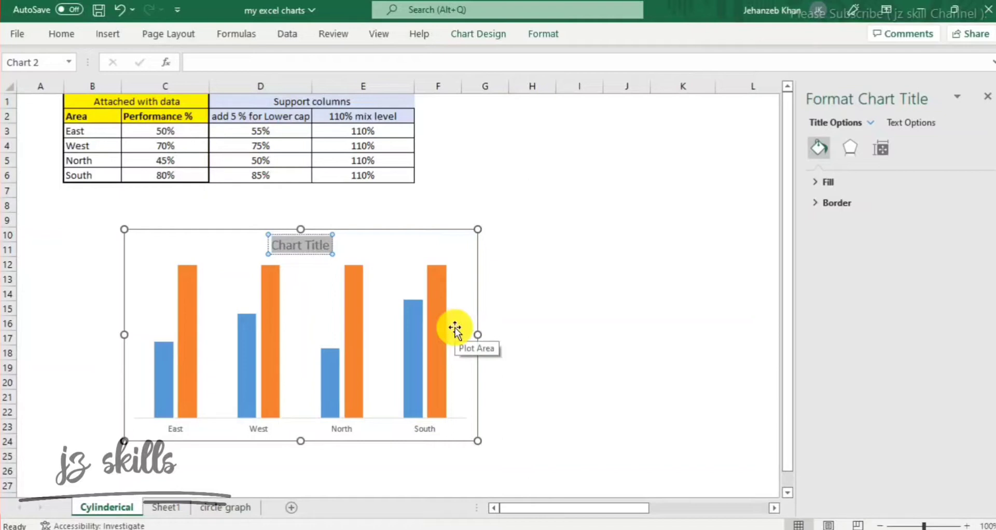
pyautogui.write('PER')
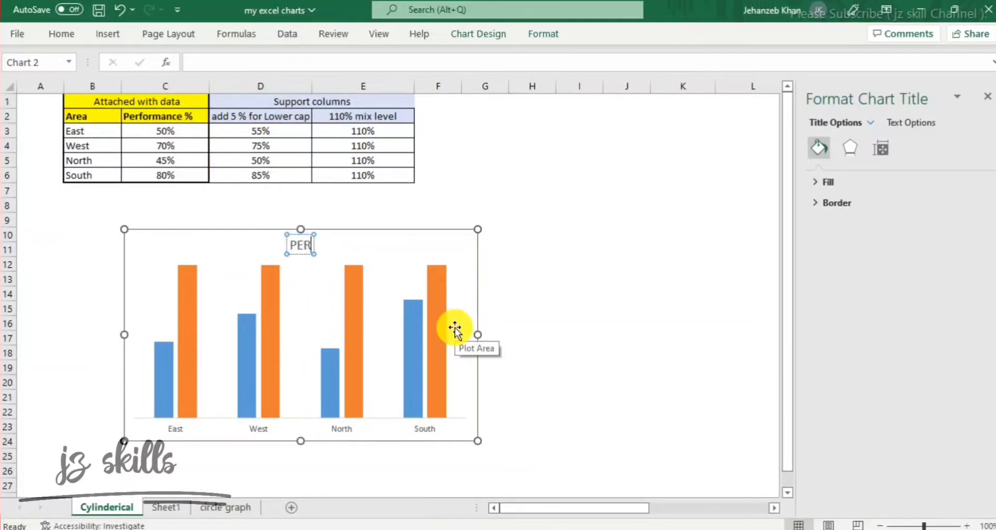
pyautogui.press('BackSpace')
pyautogui.press('BackSpace')
pyautogui.press('BackSpace')
pyautogui.write('Perform')
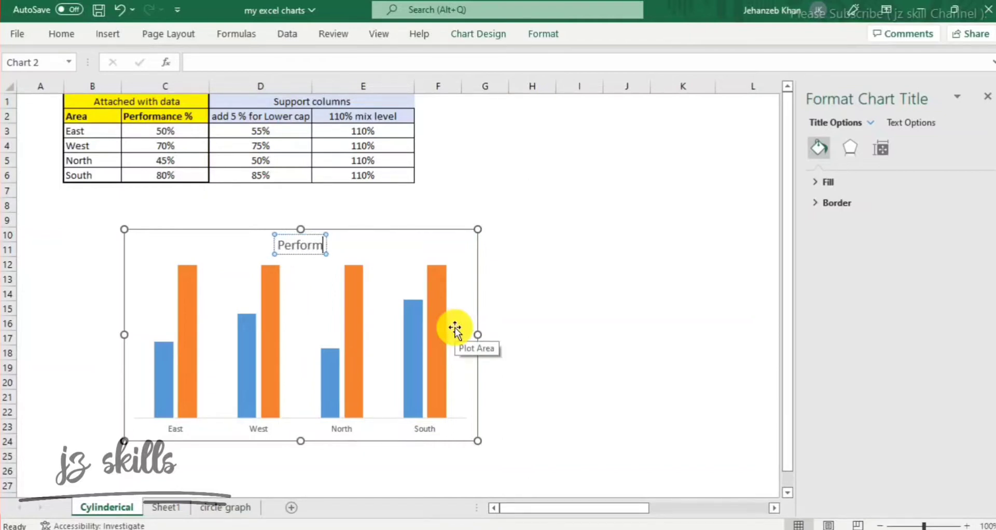
pyautogui.write('ance')
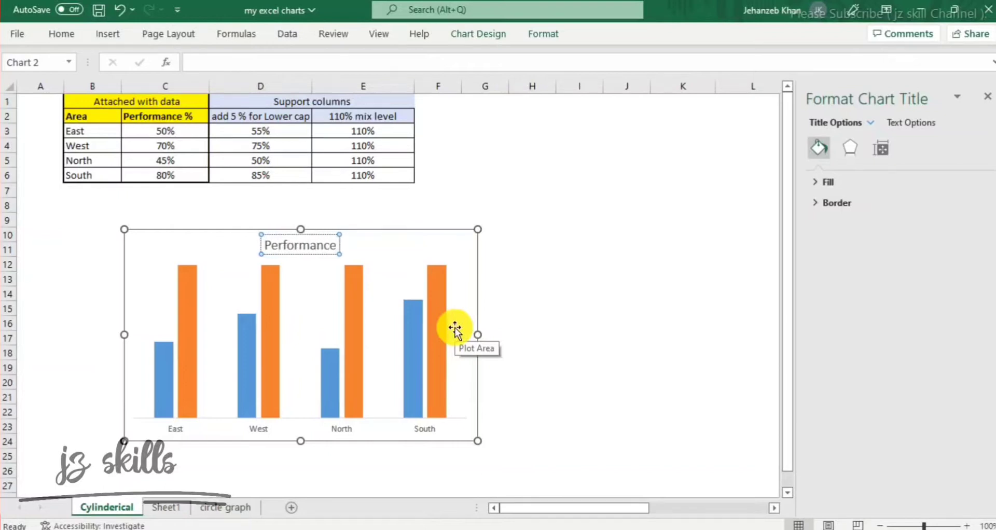
pyautogui.write(' %')
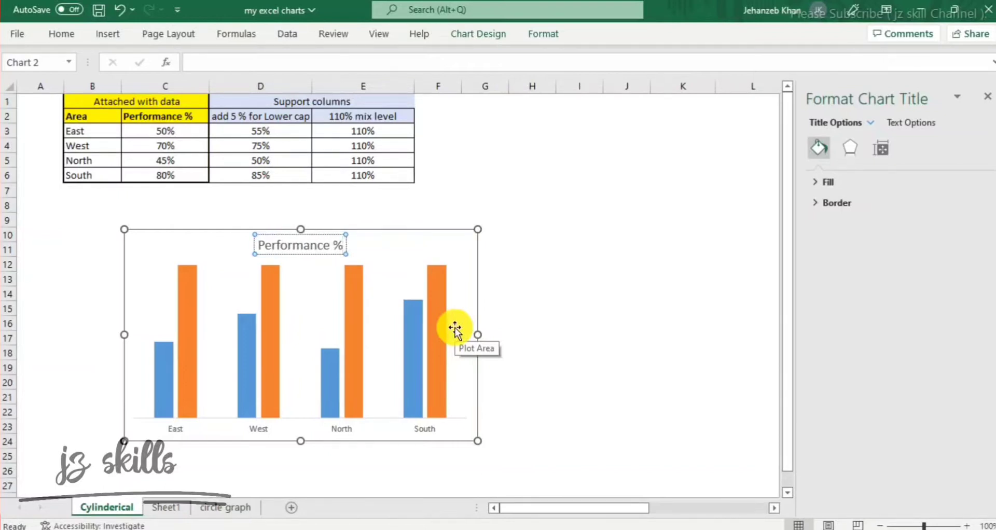
pyautogui.click(566, 294)
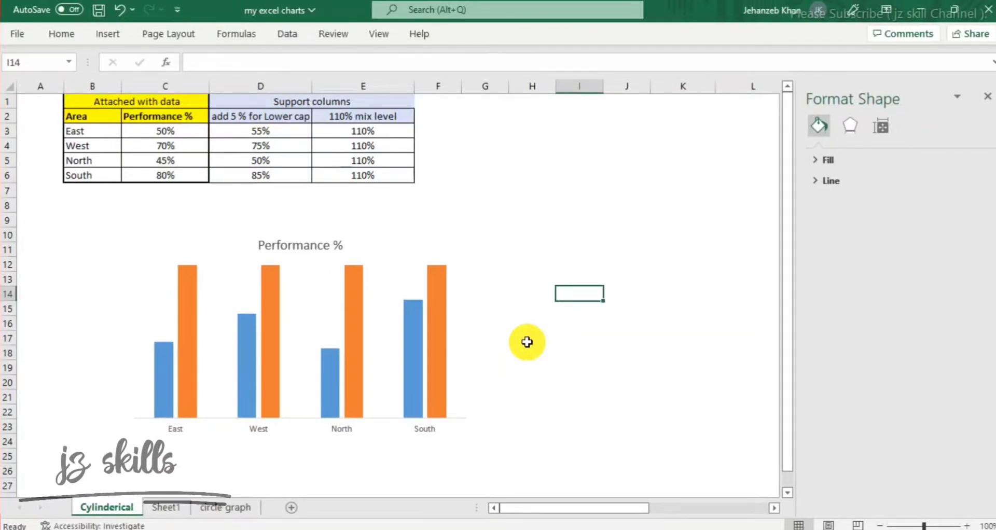
# Move the chart beneath the table so that it starts in column B, row 9.
pyautogui.click(420, 238)
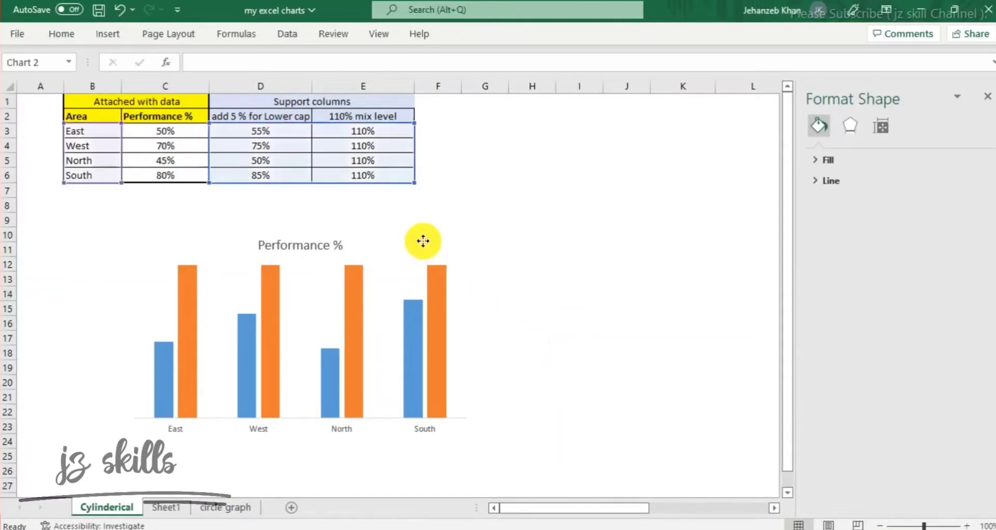
pyautogui.moveTo(420, 224); pyautogui.dragTo(370, 220)
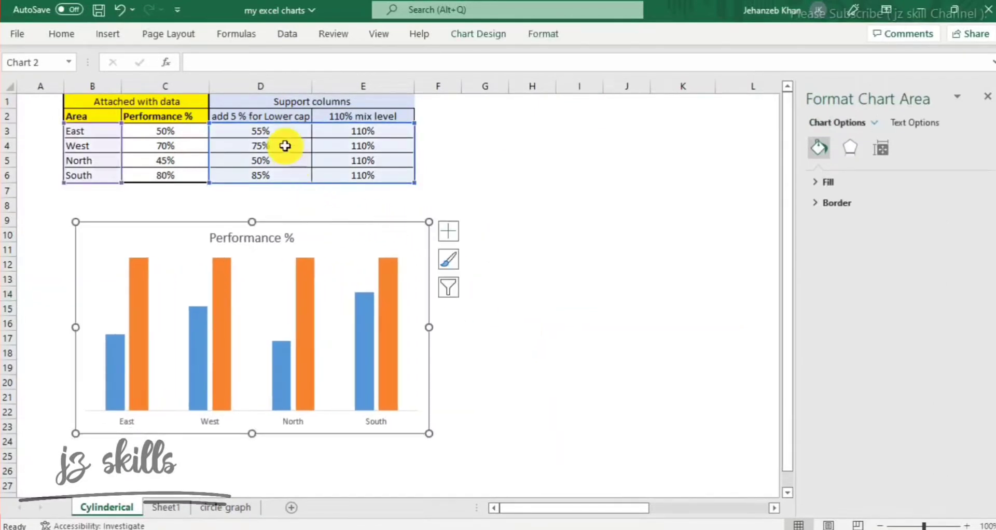
pyautogui.click(580, 340)
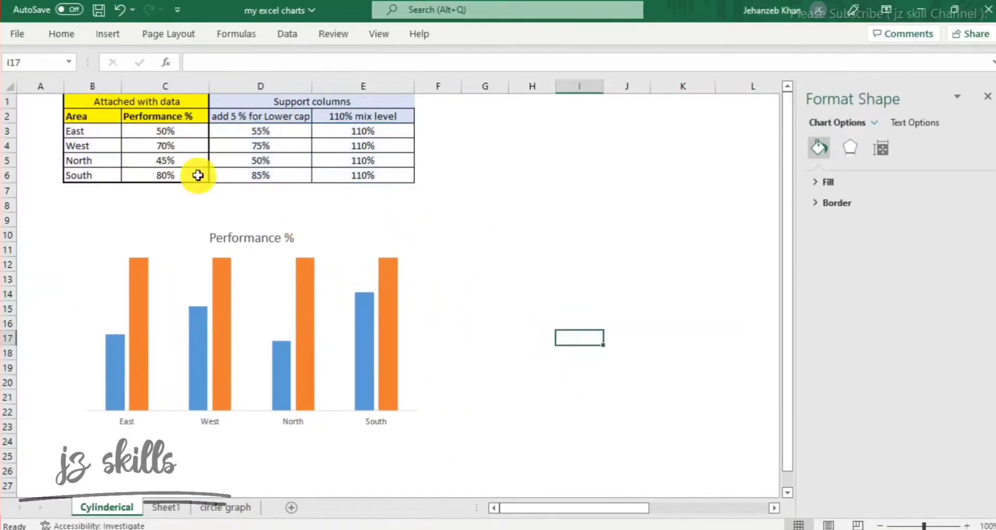
pyautogui.moveTo(178, 129); pyautogui.dragTo(172, 180)
pyautogui.click(485, 313)
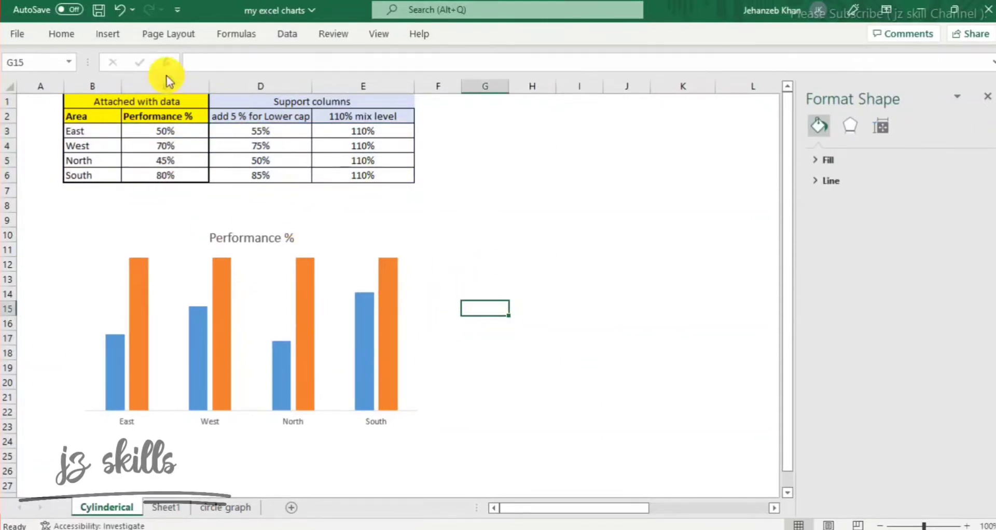
# Draw a small rectangle shape about one cell in size beside the table, across columns G and H in rows 6 and 7.
pyautogui.click(108, 33)
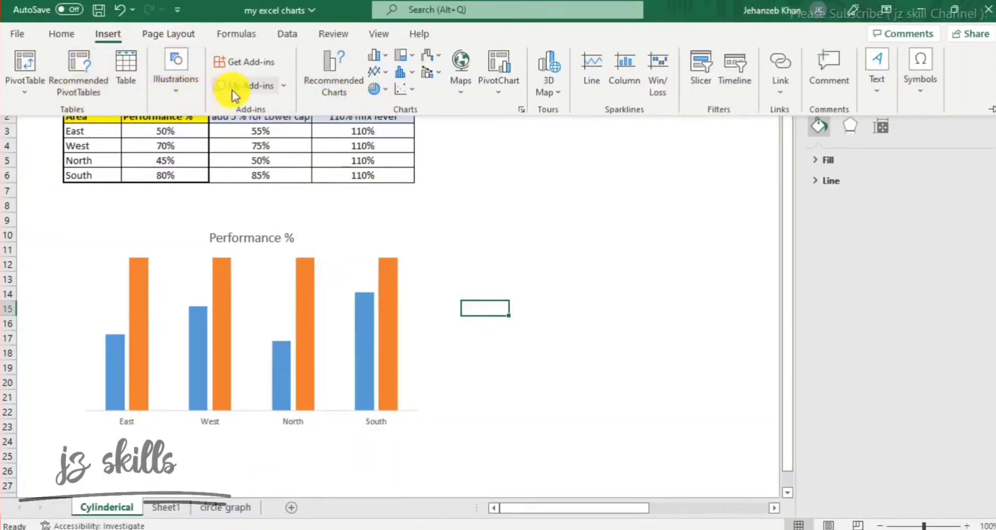
pyautogui.click(176, 94)
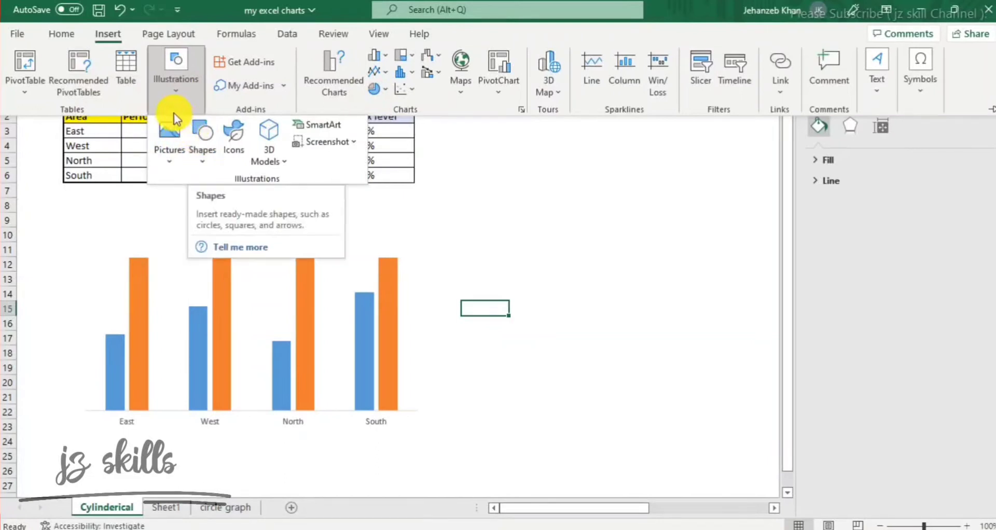
pyautogui.click(207, 164)
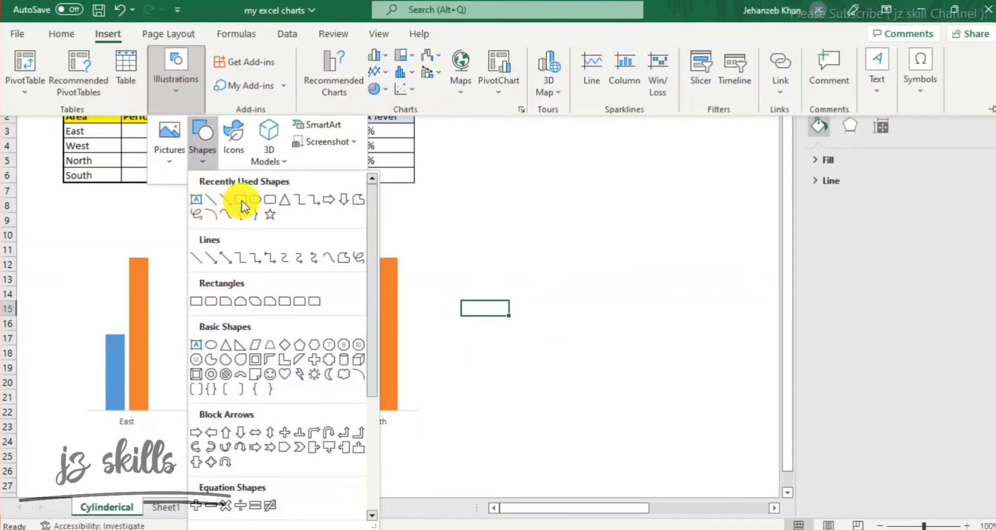
pyautogui.click(195, 301)
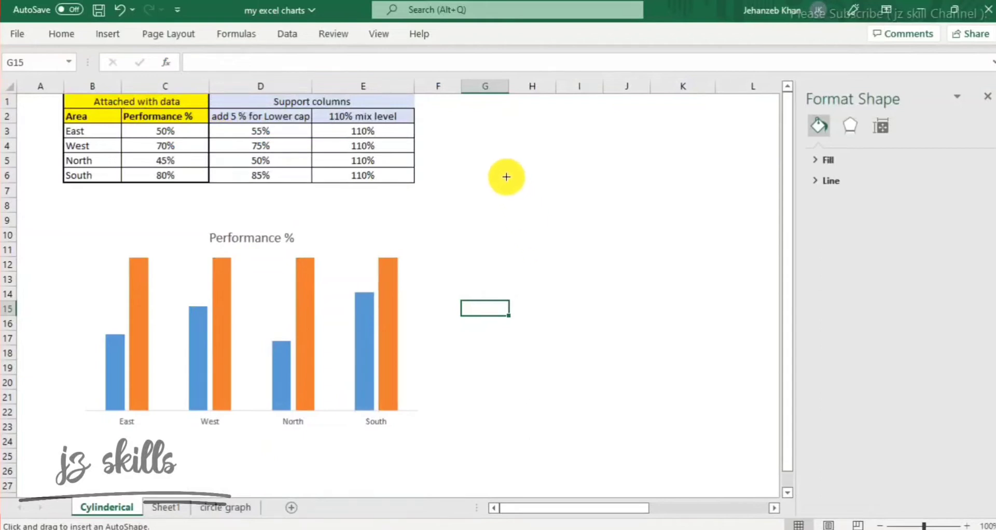
pyautogui.moveTo(506, 178); pyautogui.dragTo(550, 189)
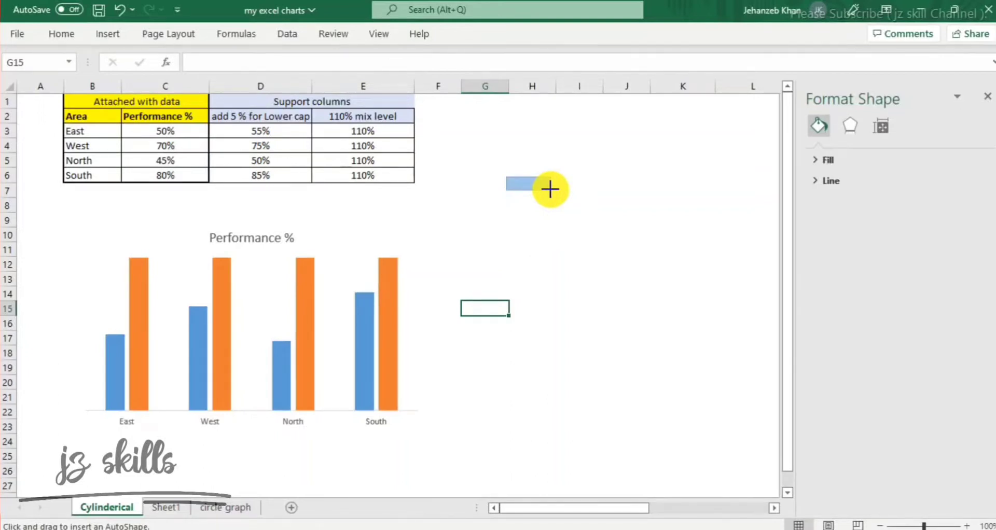
pyautogui.moveTo(550, 189); pyautogui.dragTo(553, 190)
pyautogui.click(548, 282)
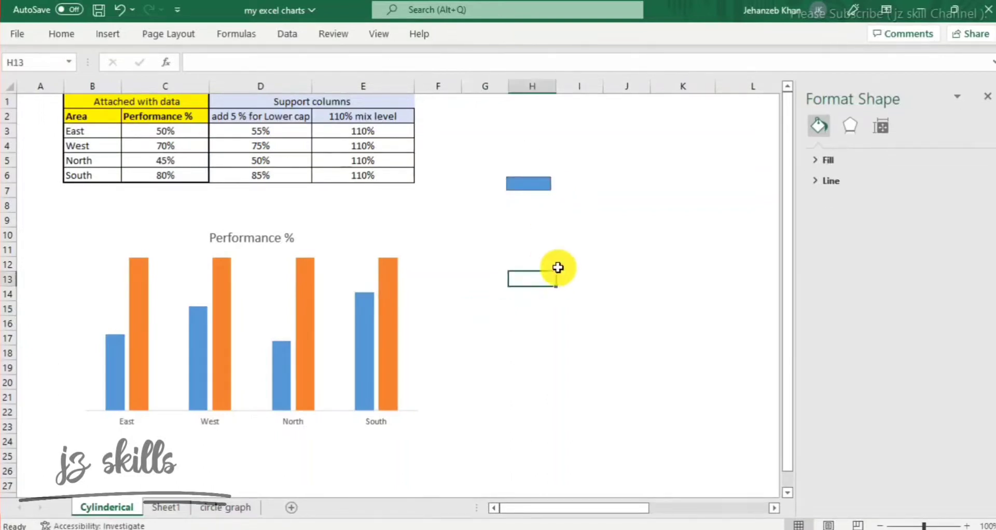
# Change the fill of the small rectangle beside the table to a gradient fill.
pyautogui.click(534, 179)
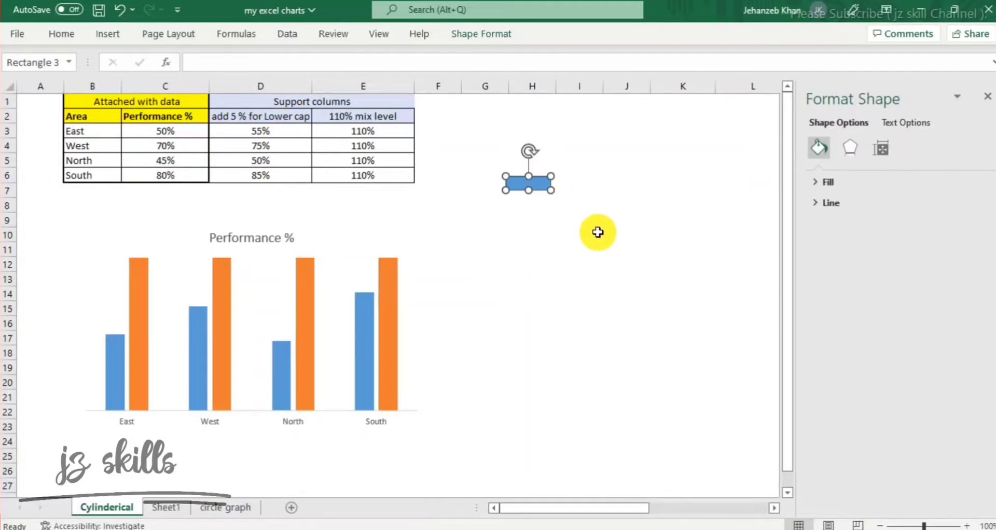
pyautogui.click(533, 218)
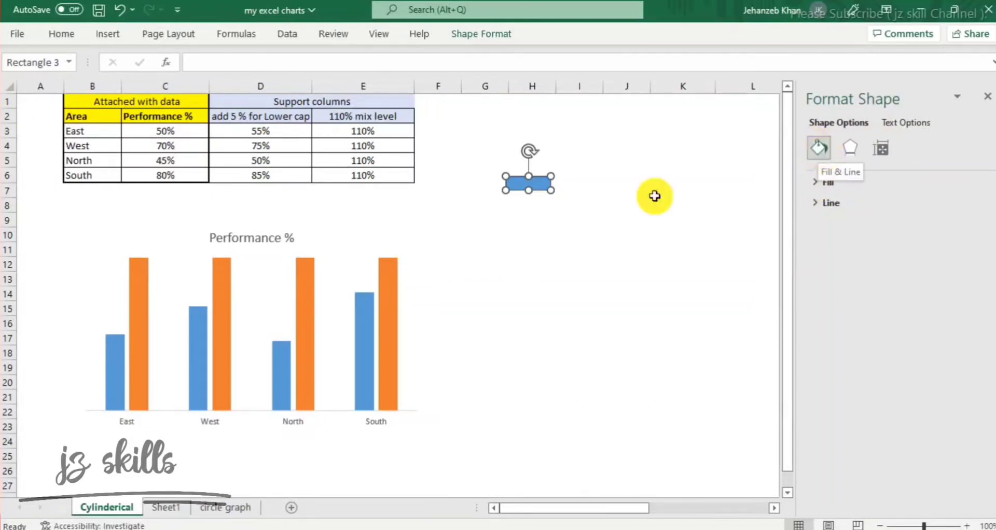
pyautogui.rightClick(542, 188)
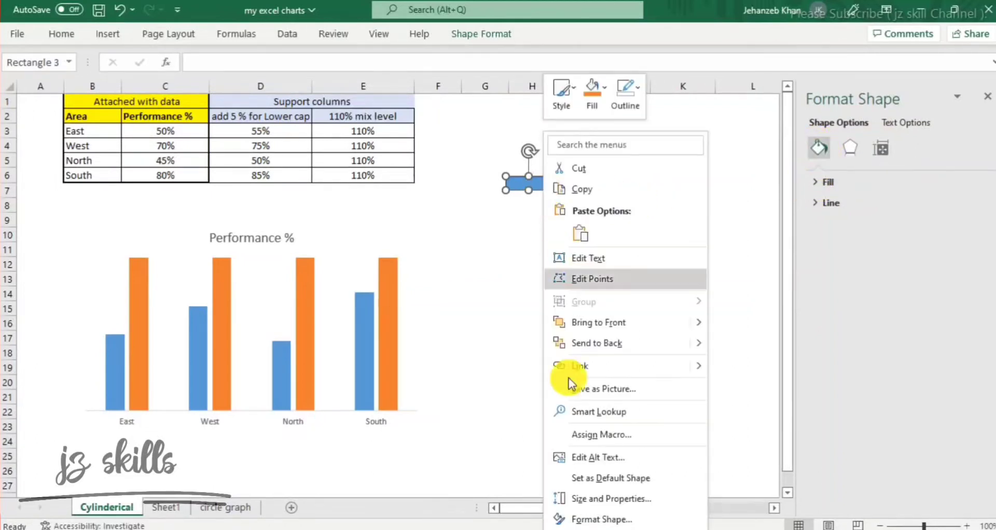
pyautogui.click(618, 520)
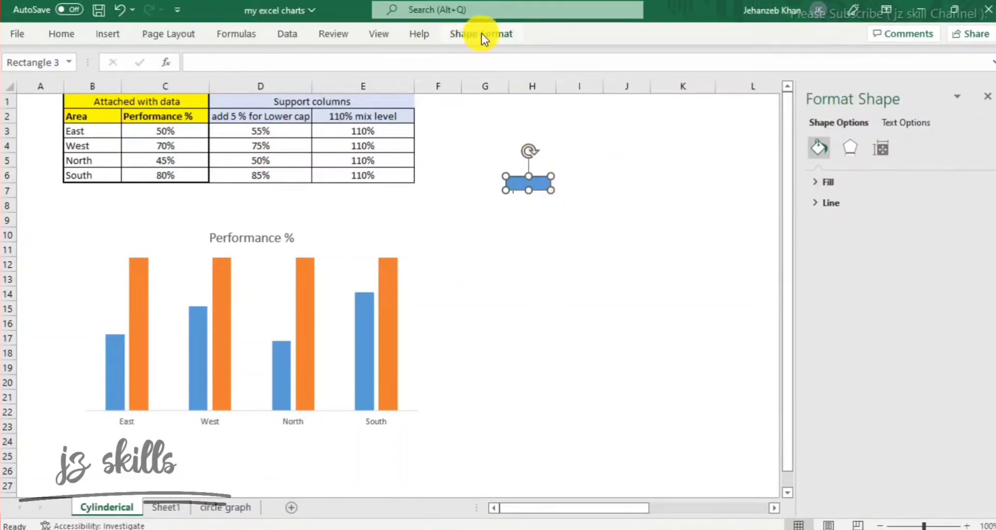
pyautogui.click(636, 238)
pyautogui.click(538, 184)
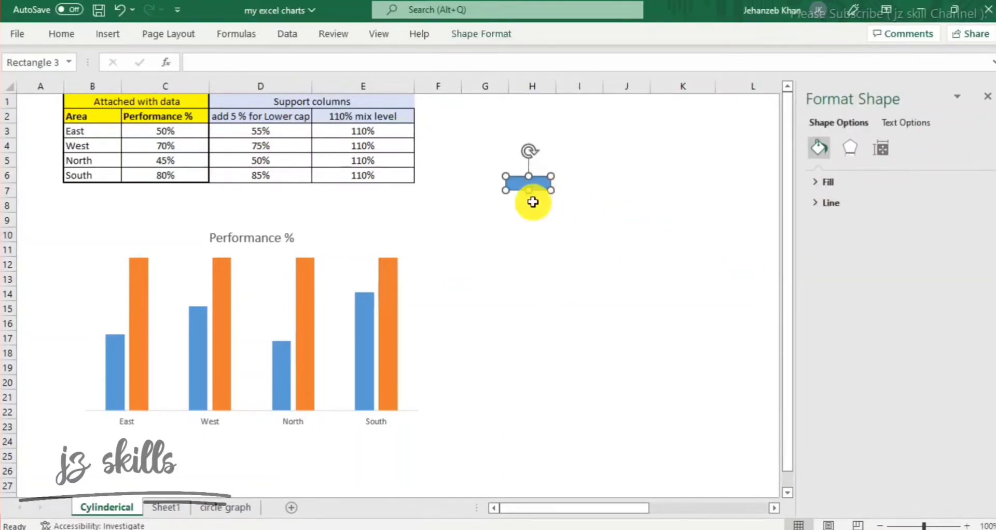
pyautogui.click(817, 182)
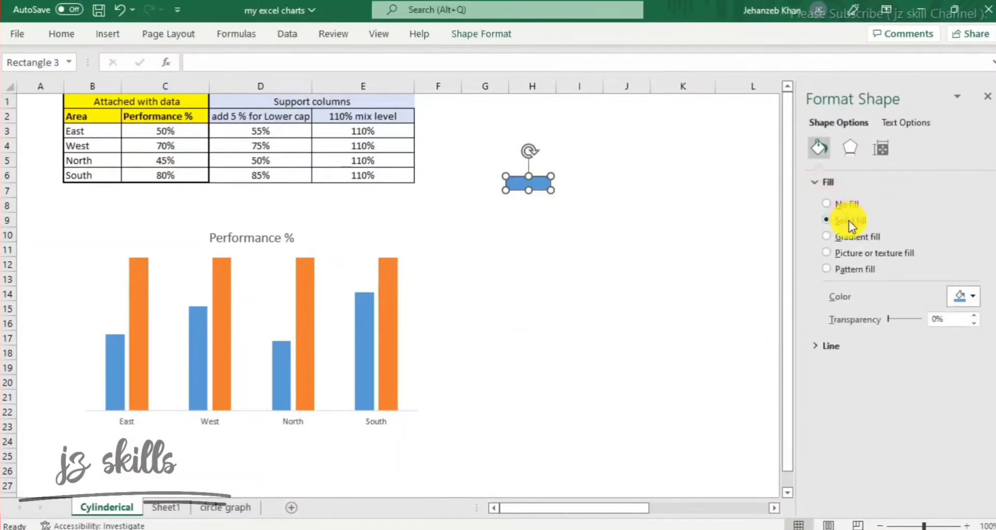
pyautogui.click(827, 236)
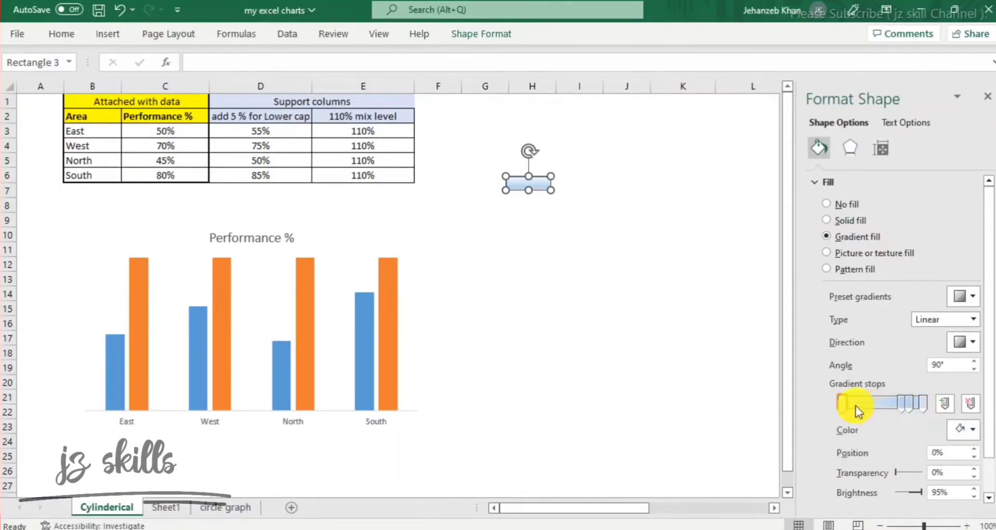
# Add a second gradient stop to the rectangle's fill, just after the first one, and set its position to 20%.
pyautogui.click(842, 404)
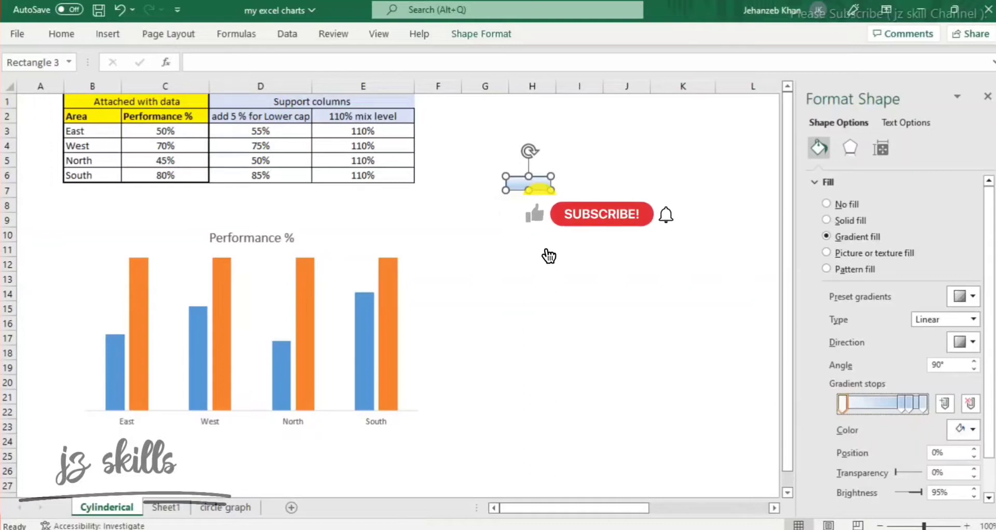
pyautogui.scroll(-1, 895, 428)
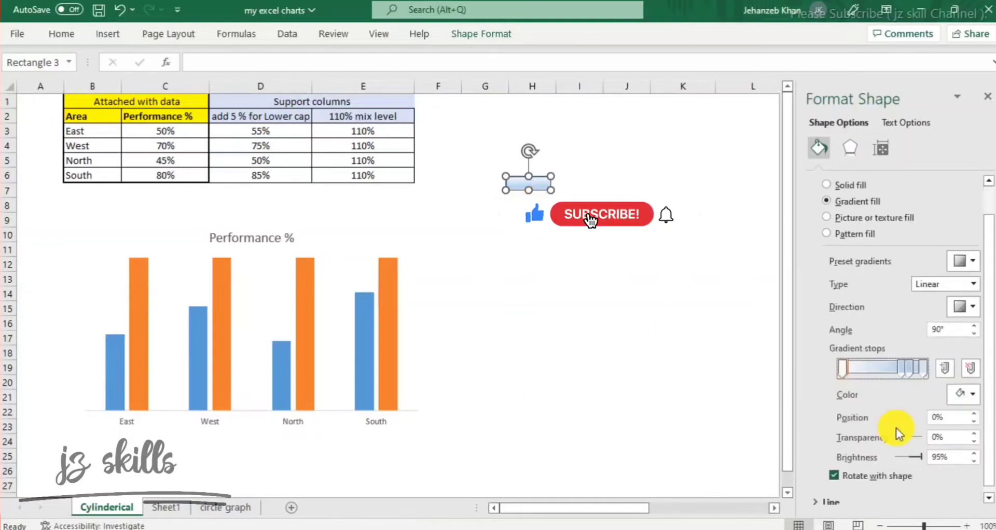
pyautogui.click(842, 367)
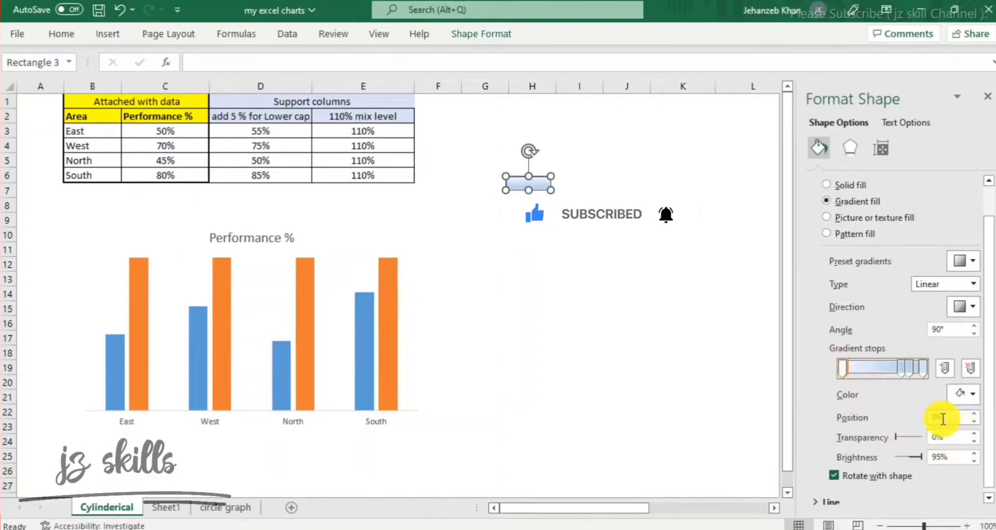
pyautogui.click(854, 366)
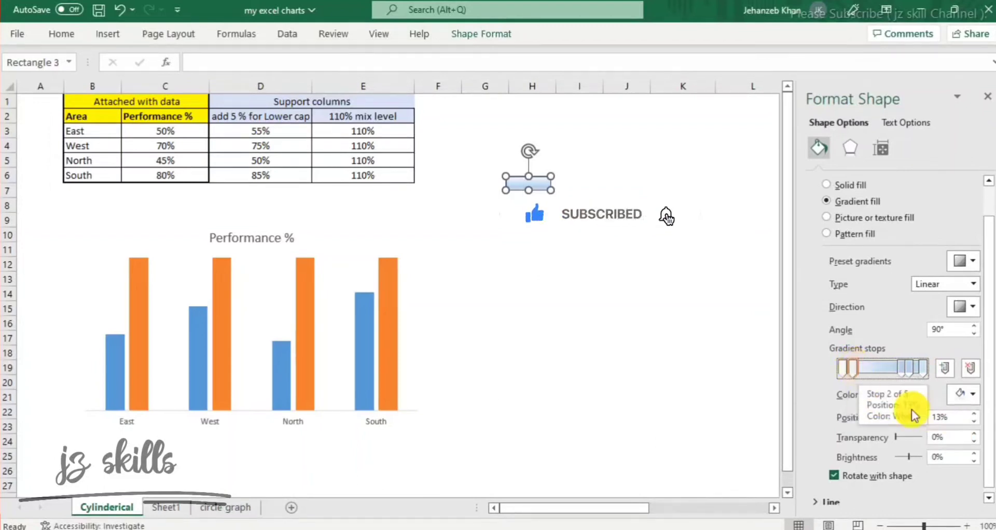
pyautogui.moveTo(959, 418); pyautogui.dragTo(929, 417)
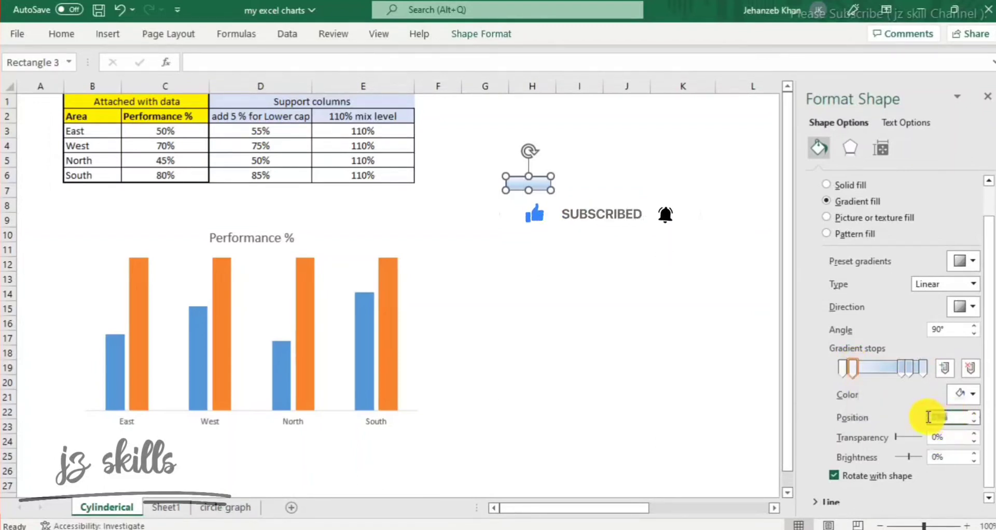
pyautogui.write('20')
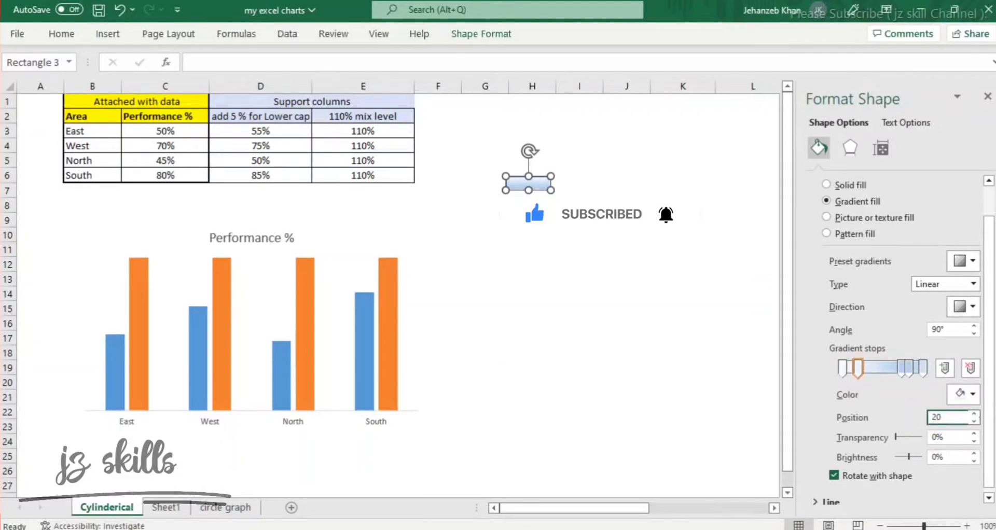
# Add a third gradient stop to the rectangle's fill and place it at 40%.
pyautogui.click(891, 368)
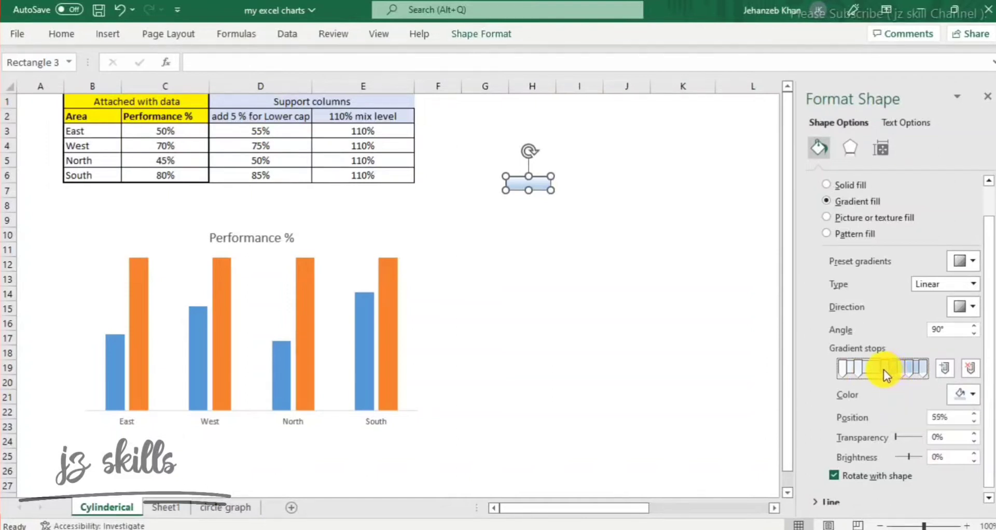
pyautogui.moveTo(882, 369); pyautogui.dragTo(872, 372)
pyautogui.click(956, 417)
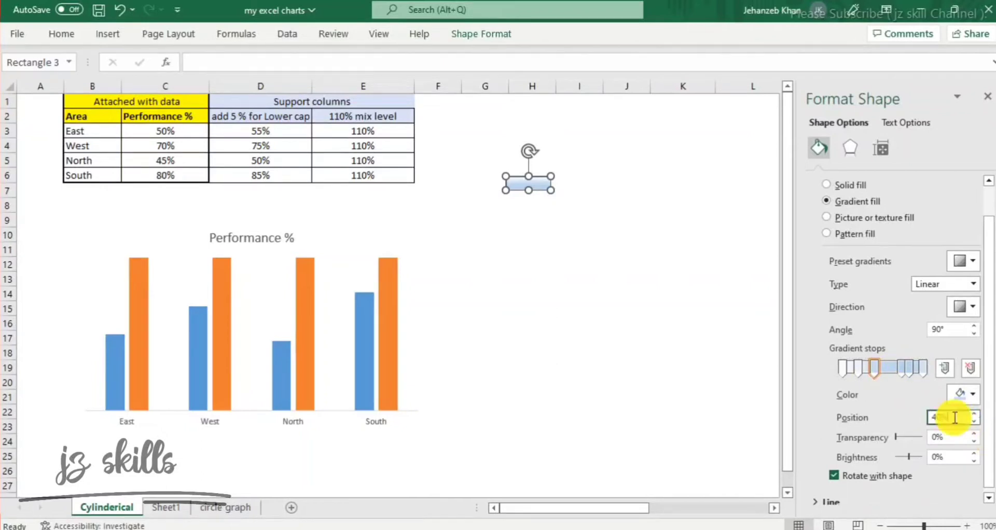
# Set the positions of the rectangle's fourth and fifth gradient stops to 80% and 90%.
pyautogui.click(922, 369)
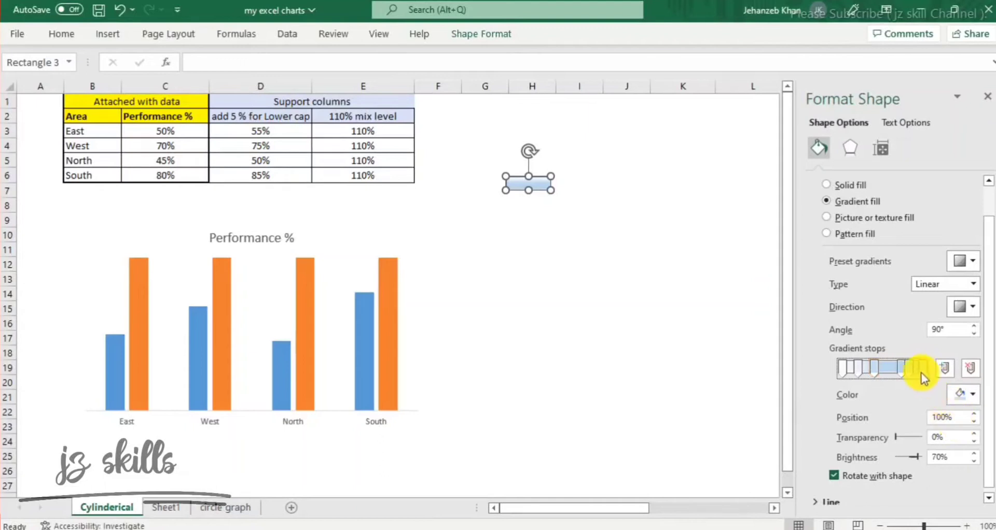
pyautogui.click(901, 367)
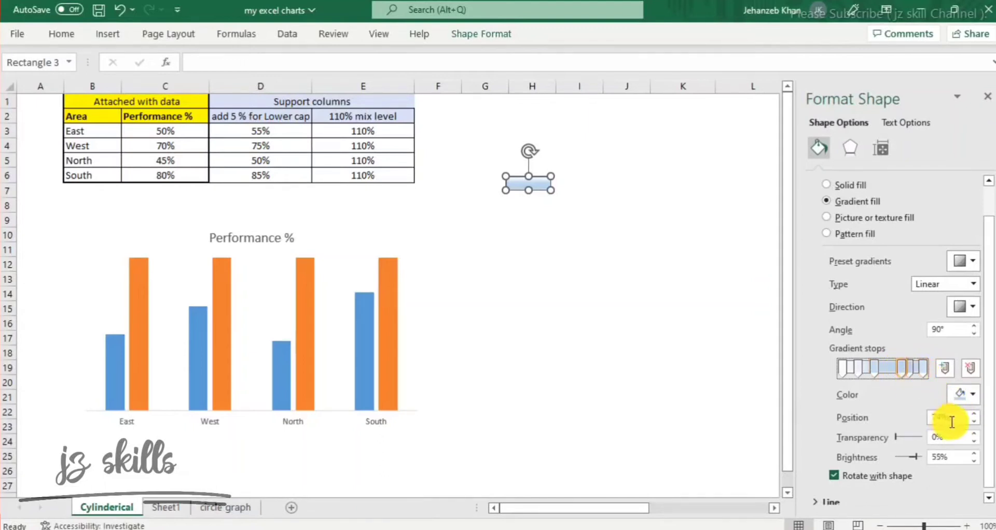
pyautogui.click(913, 367)
pyautogui.moveTo(951, 417); pyautogui.dragTo(916, 418)
pyautogui.write('90')
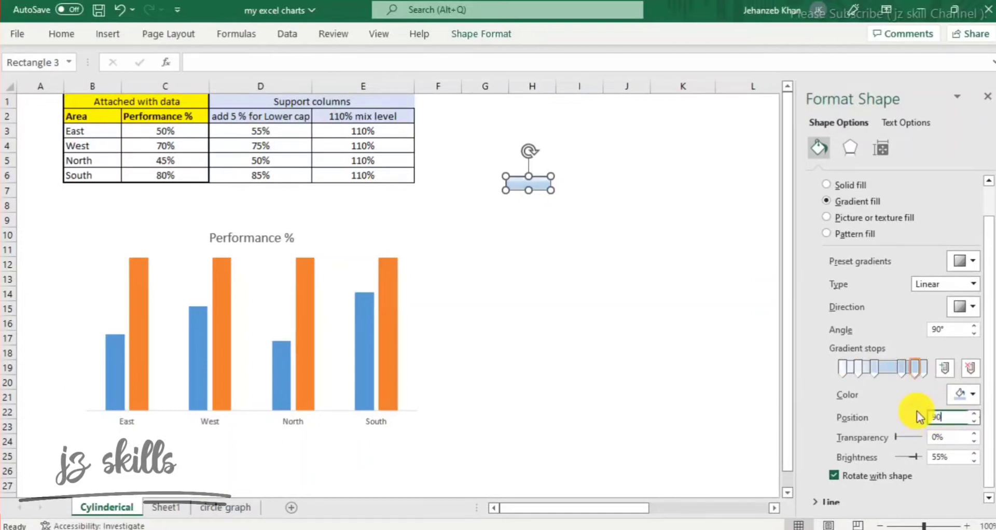
pyautogui.click(901, 368)
pyautogui.moveTo(953, 417); pyautogui.dragTo(922, 418)
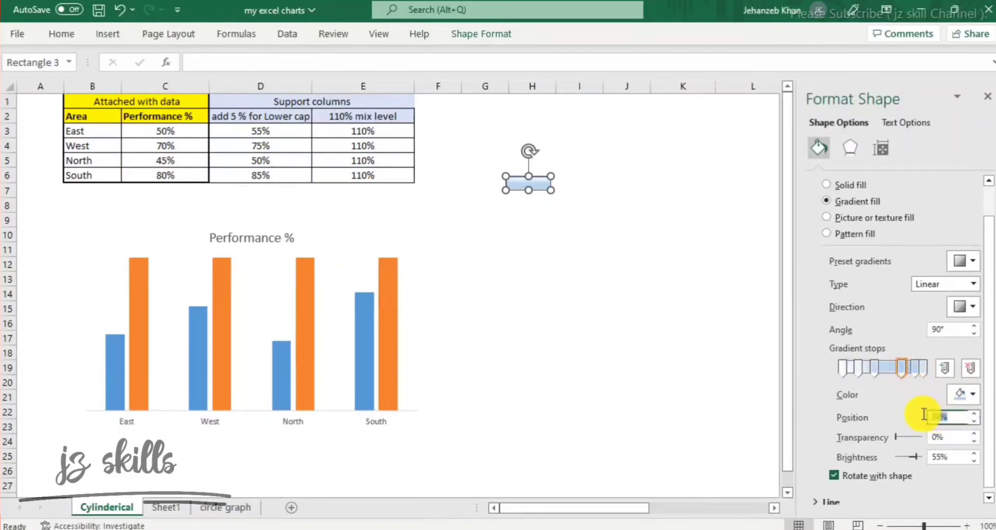
pyautogui.write('80')
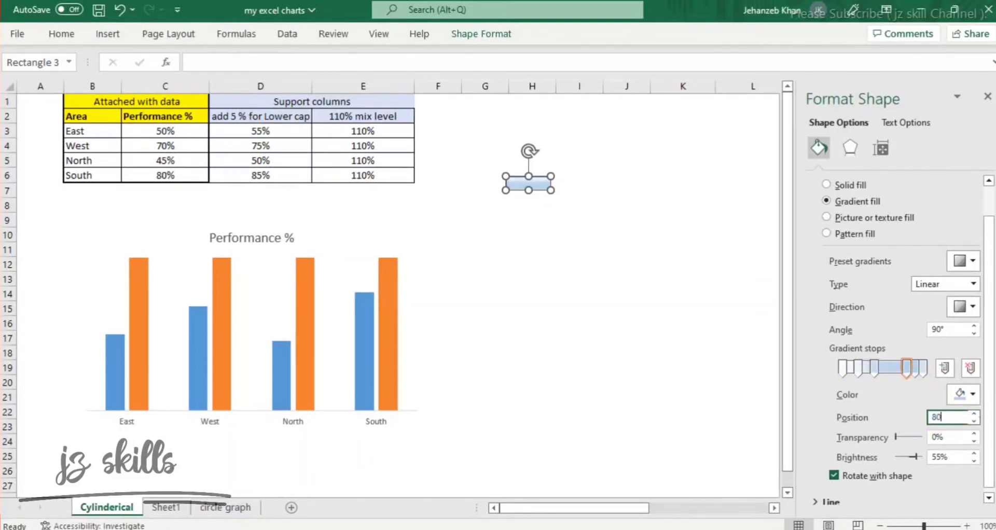
pyautogui.click(843, 370)
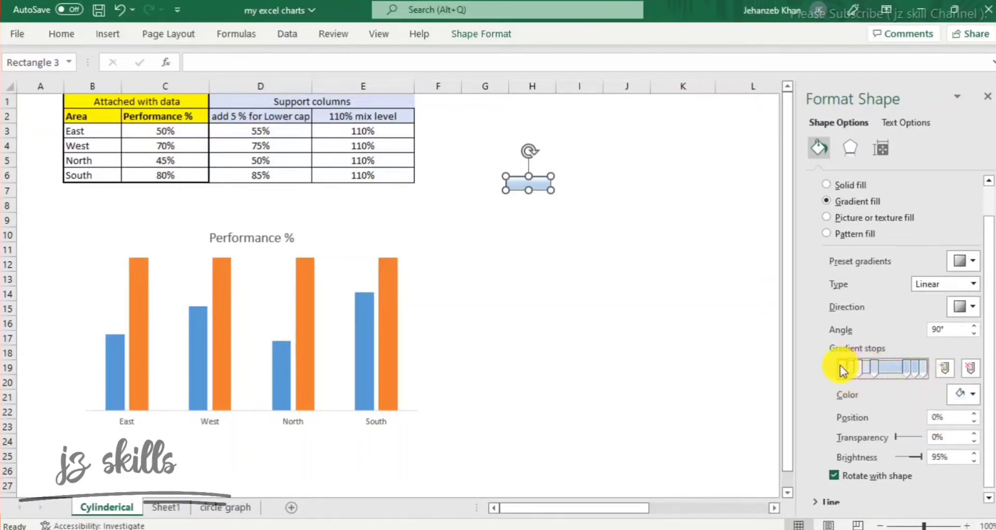
pyautogui.click(857, 368)
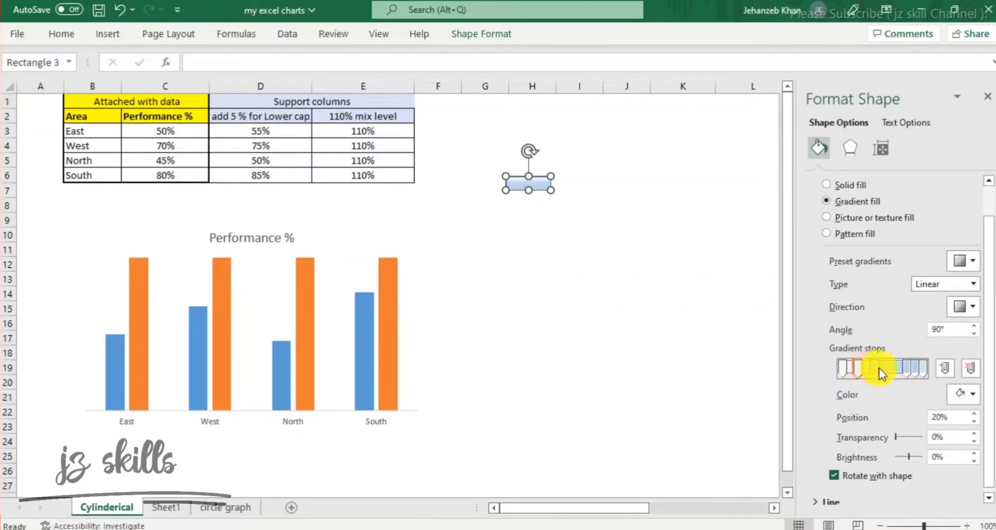
pyautogui.click(876, 368)
pyautogui.click(911, 369)
pyautogui.click(923, 369)
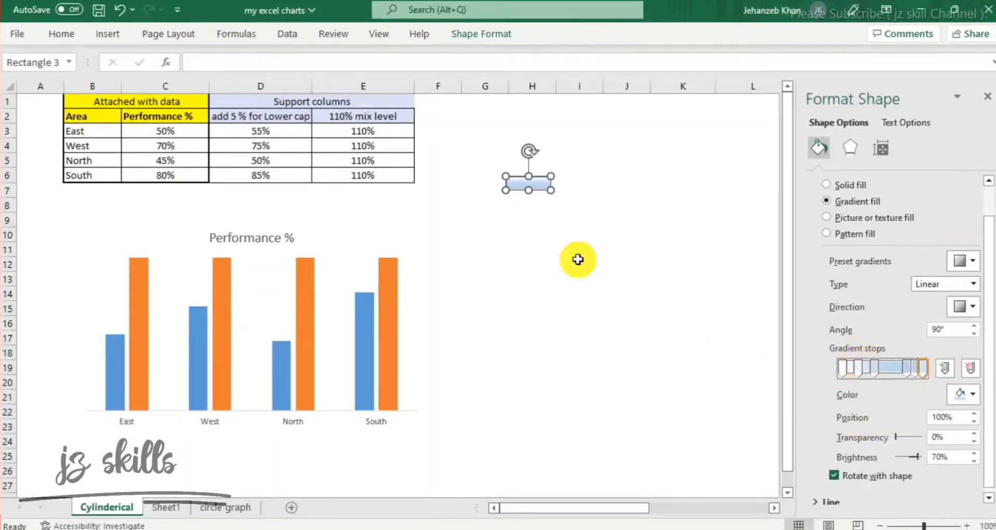
# Colour the rectangle's first gradient stop black and the stop at 20% white.
pyautogui.click(842, 366)
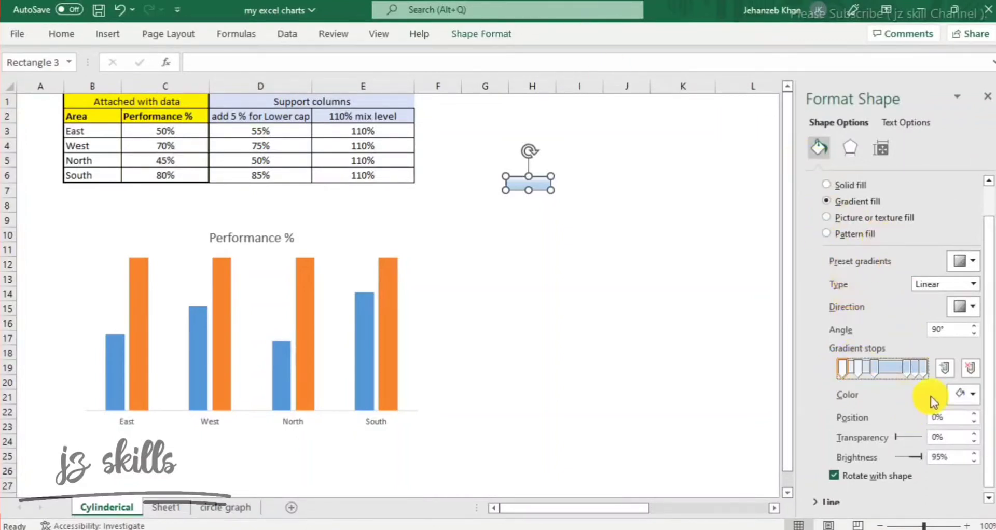
pyautogui.click(971, 394)
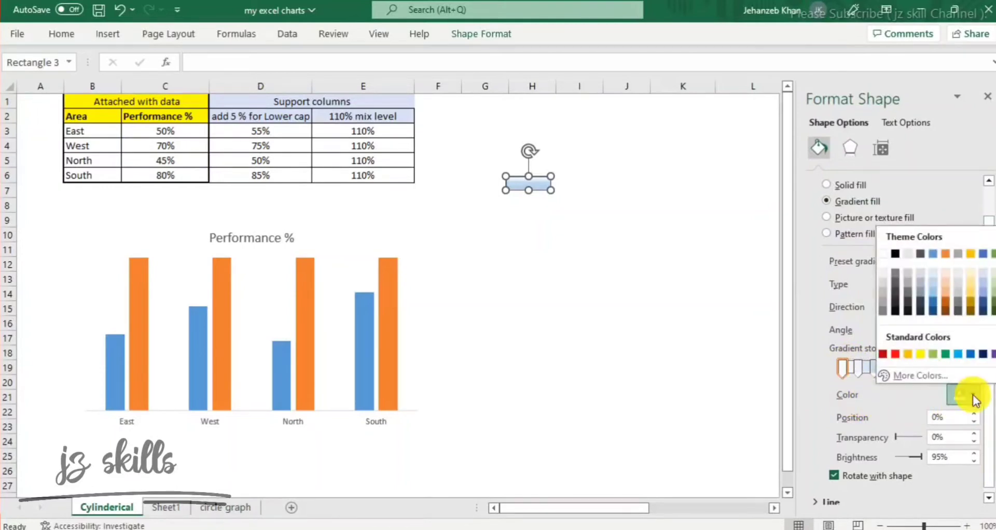
pyautogui.click(895, 253)
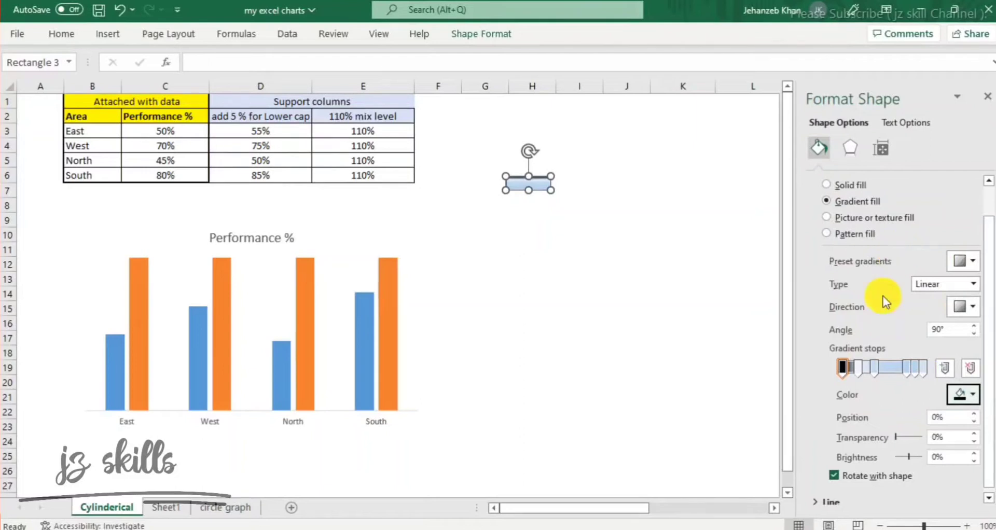
pyautogui.click(857, 370)
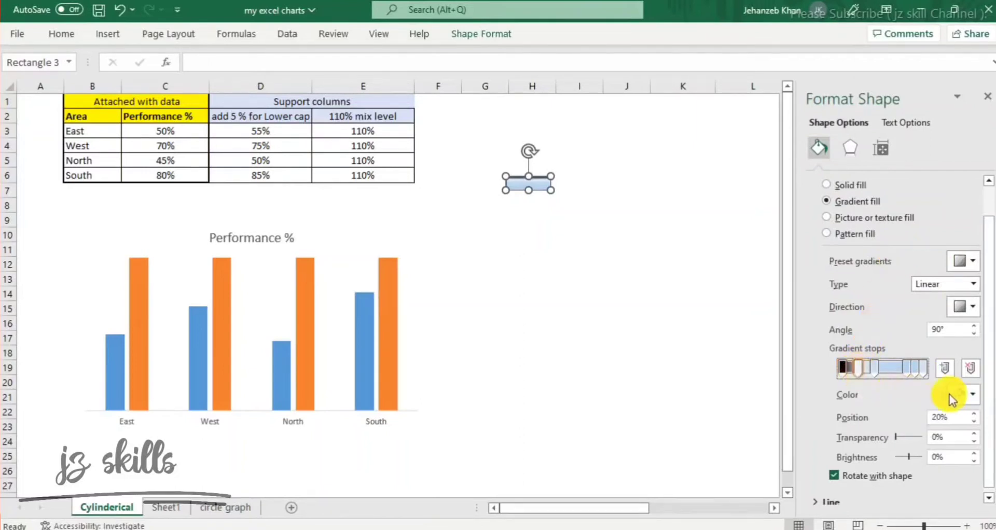
pyautogui.click(973, 396)
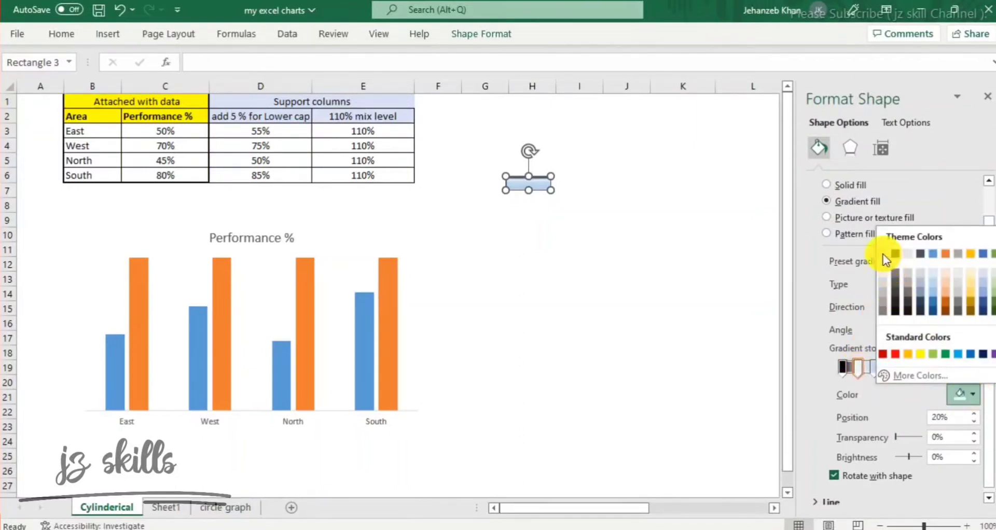
pyautogui.click(883, 254)
# Colour the rectangle's gradient stop at 40% black and the stop at 80% white.
pyautogui.click(873, 368)
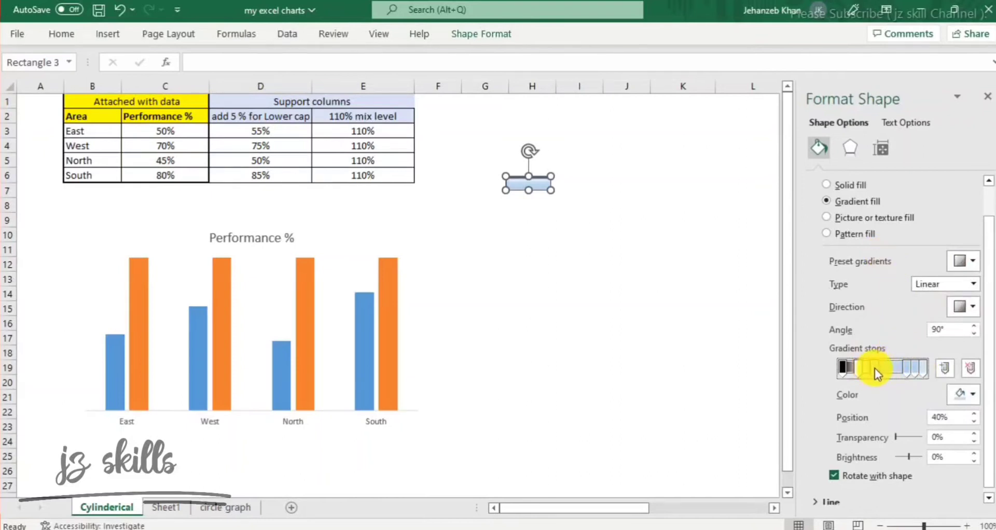
pyautogui.click(973, 396)
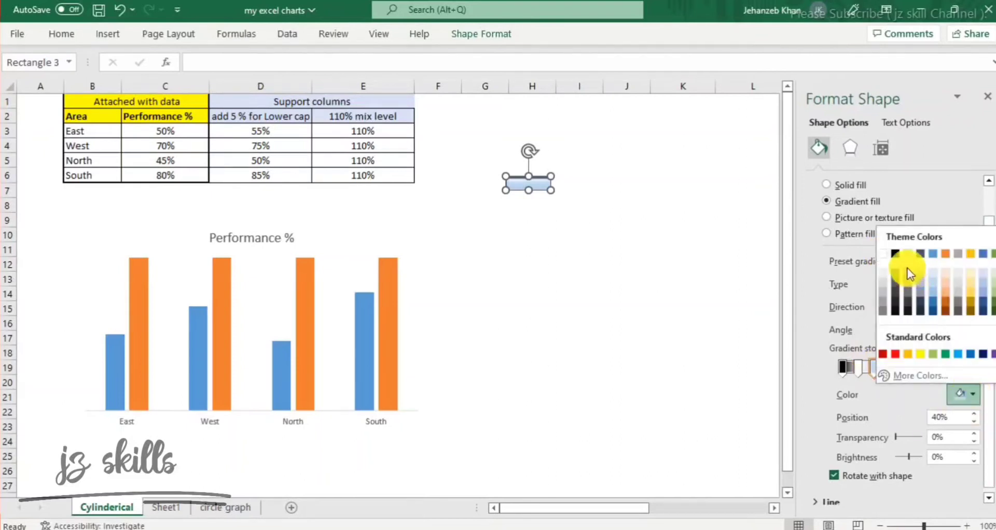
pyautogui.click(894, 255)
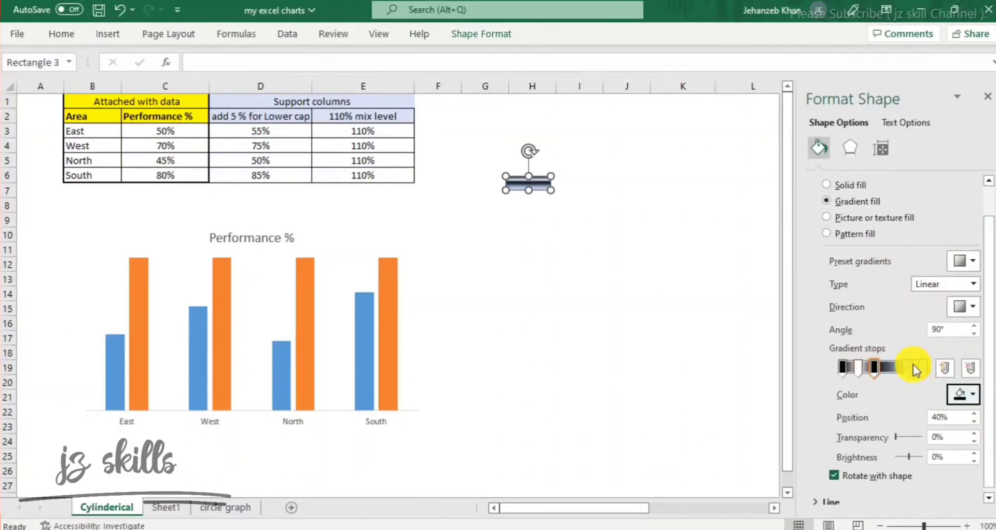
pyautogui.click(907, 368)
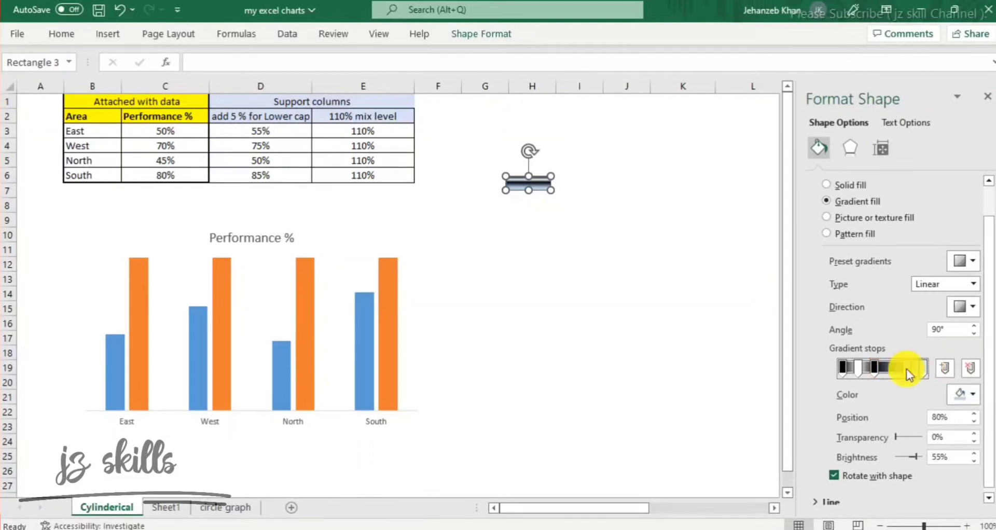
pyautogui.click(972, 396)
pyautogui.click(891, 255)
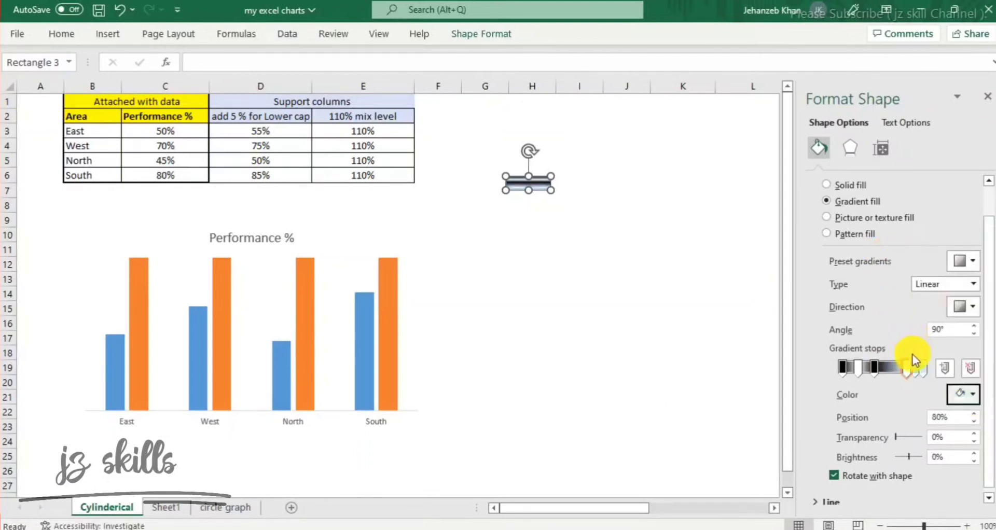
# Colour the rectangle's gradient stop at 90% black.
pyautogui.click(918, 368)
pyautogui.click(969, 394)
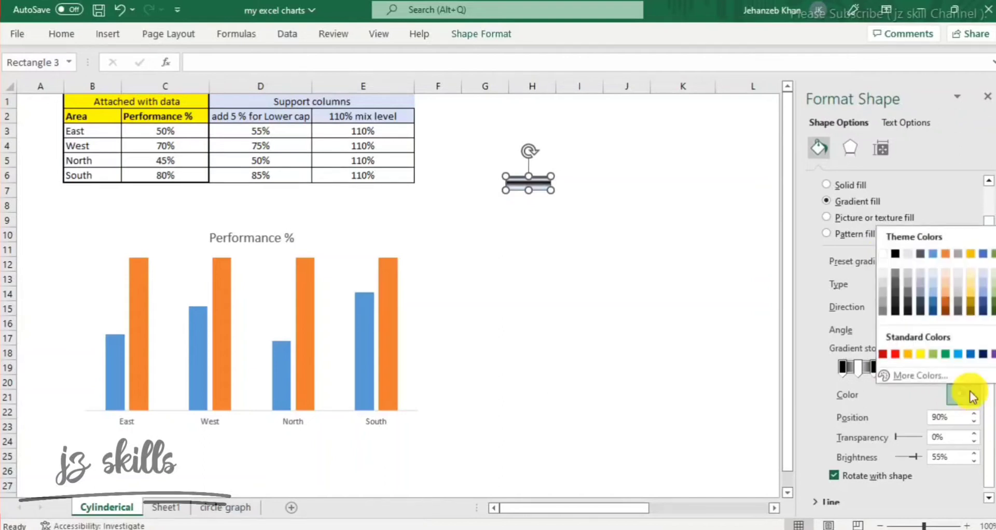
pyautogui.click(893, 255)
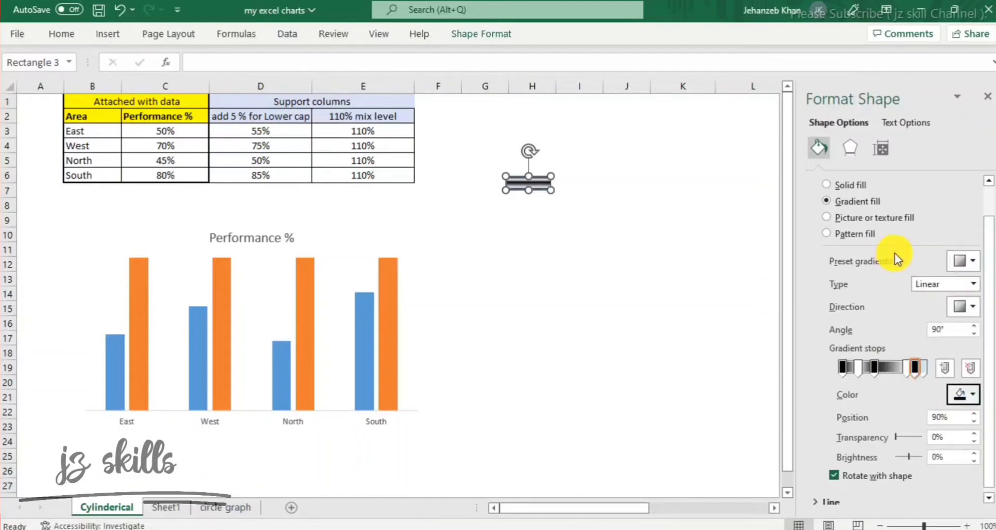
# Colour the rectangle's last gradient stop, at 100%, white.
pyautogui.click(923, 369)
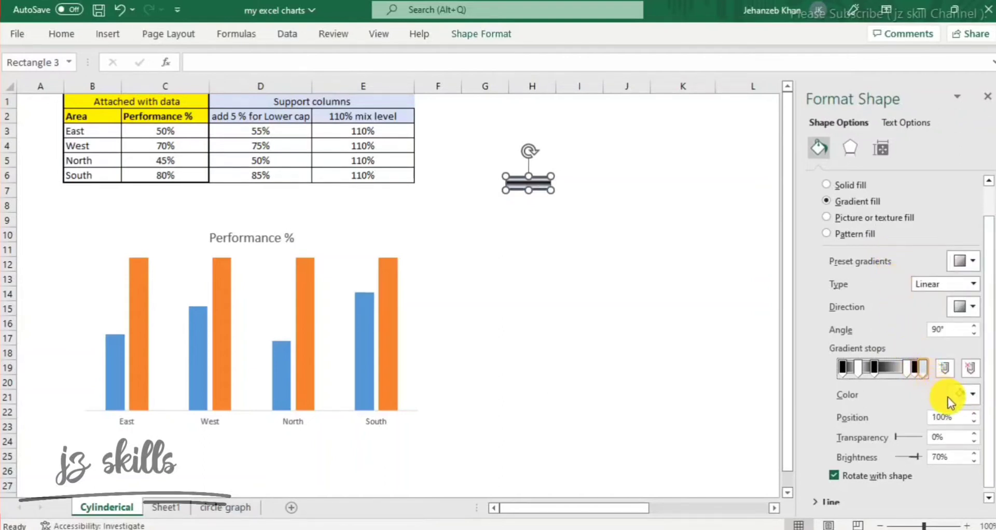
pyautogui.click(972, 395)
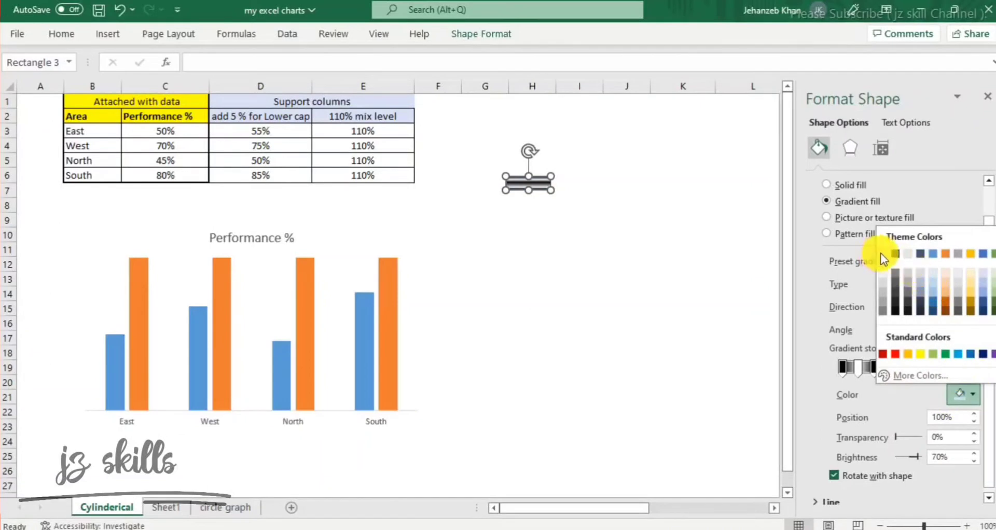
pyautogui.click(893, 255)
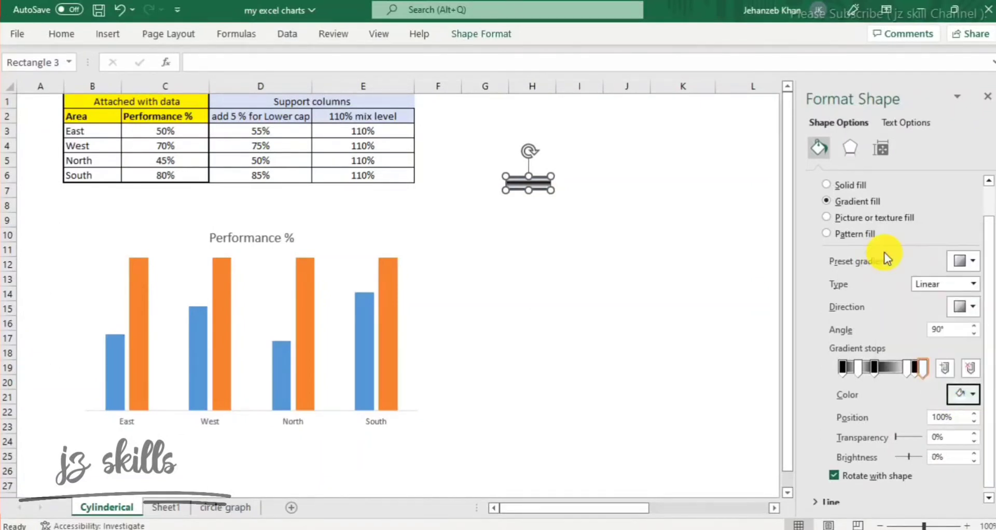
# Set the rectangle's linear gradient direction to 180° so the black and white bands run vertically.
pyautogui.scroll(1, 883, 253)
pyautogui.click(971, 342)
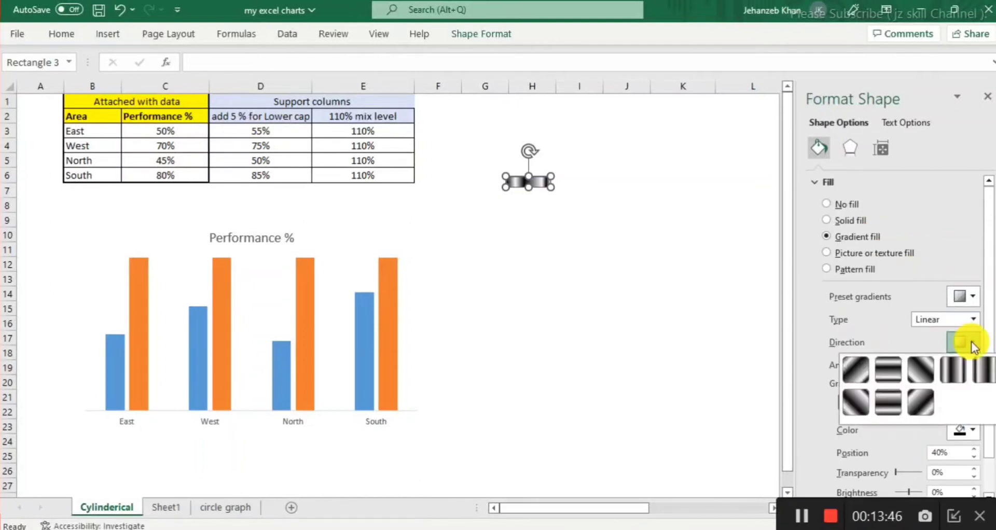
pyautogui.click(986, 376)
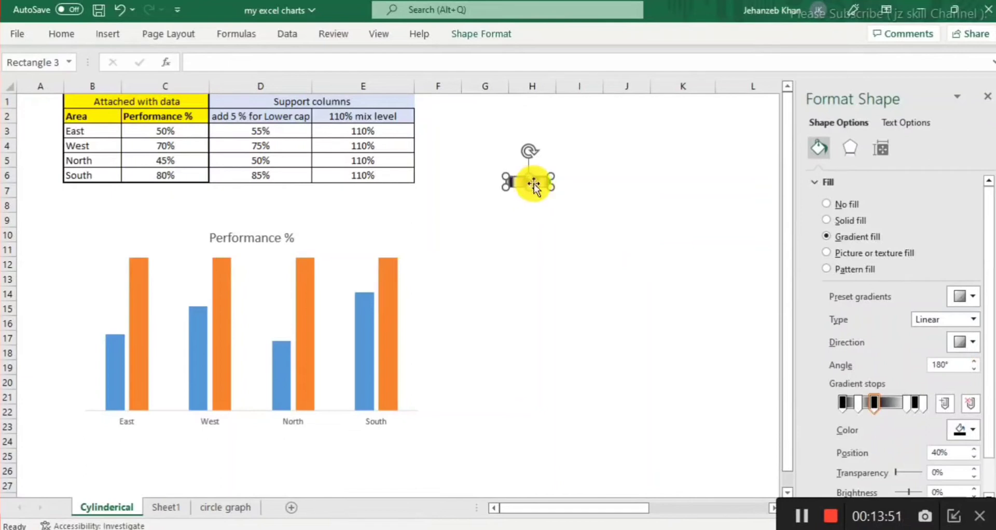
pyautogui.click(539, 232)
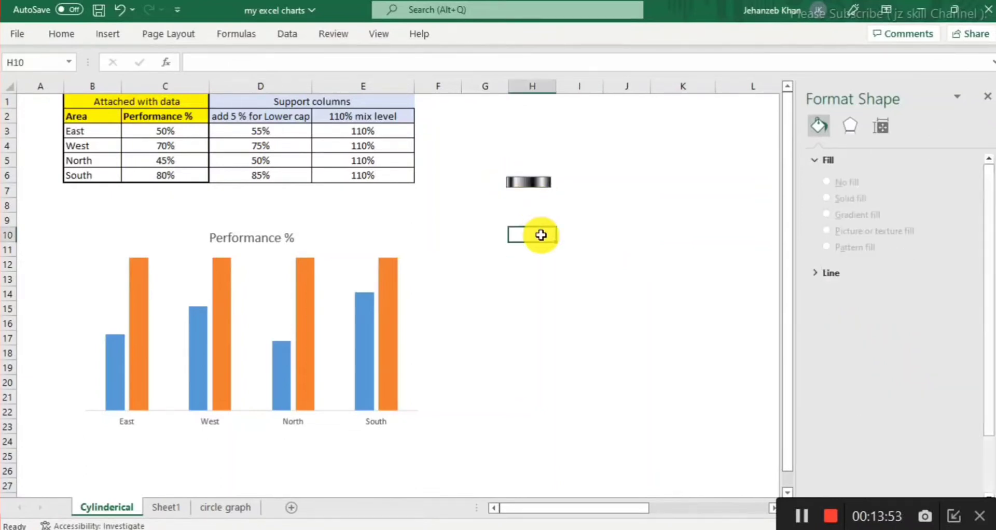
pyautogui.click(570, 218)
# Copy the gradient rectangle and paste a duplicate at cell H11.
pyautogui.click(534, 185)
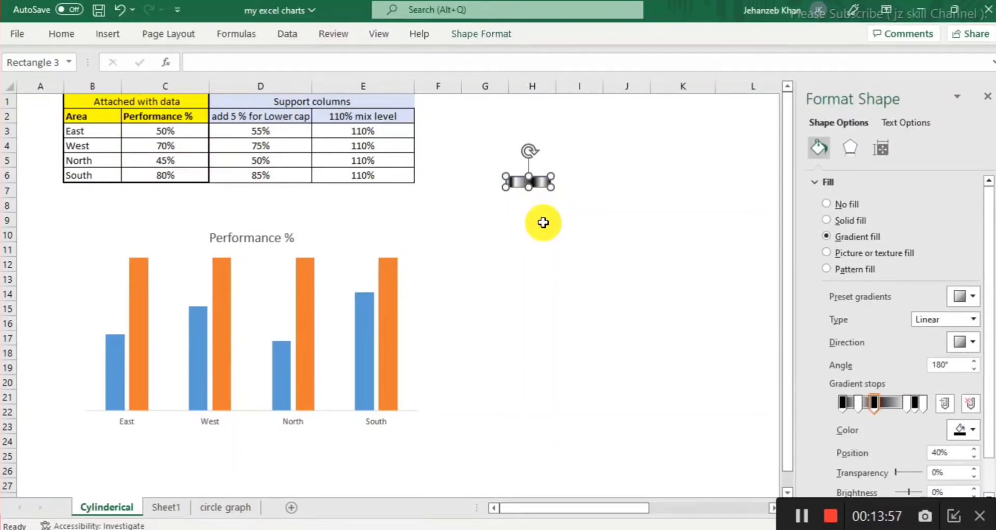
pyautogui.click(542, 229)
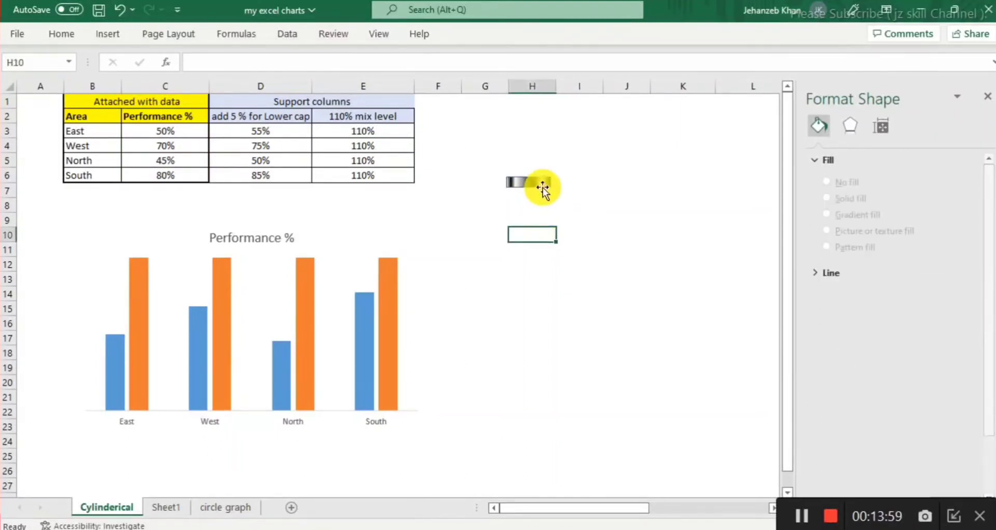
pyautogui.click(534, 182)
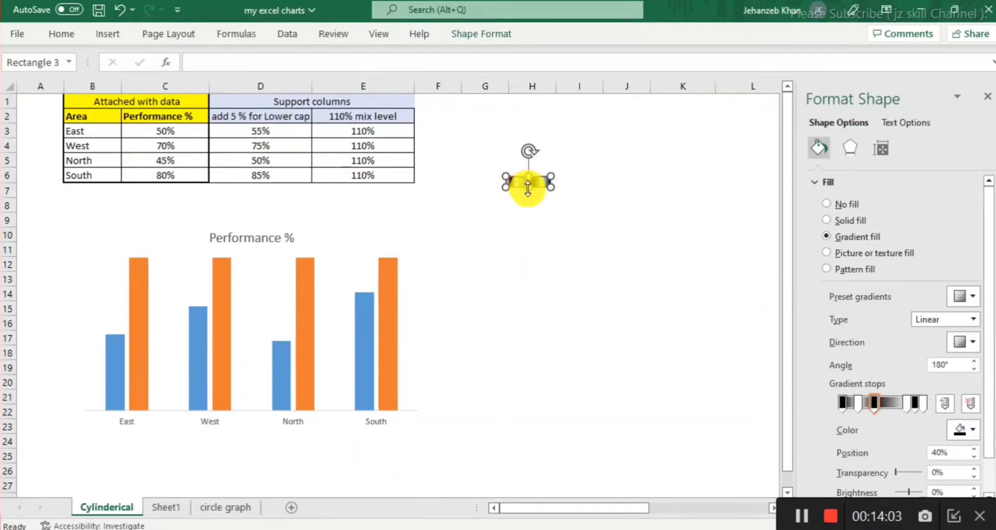
pyautogui.click(529, 222)
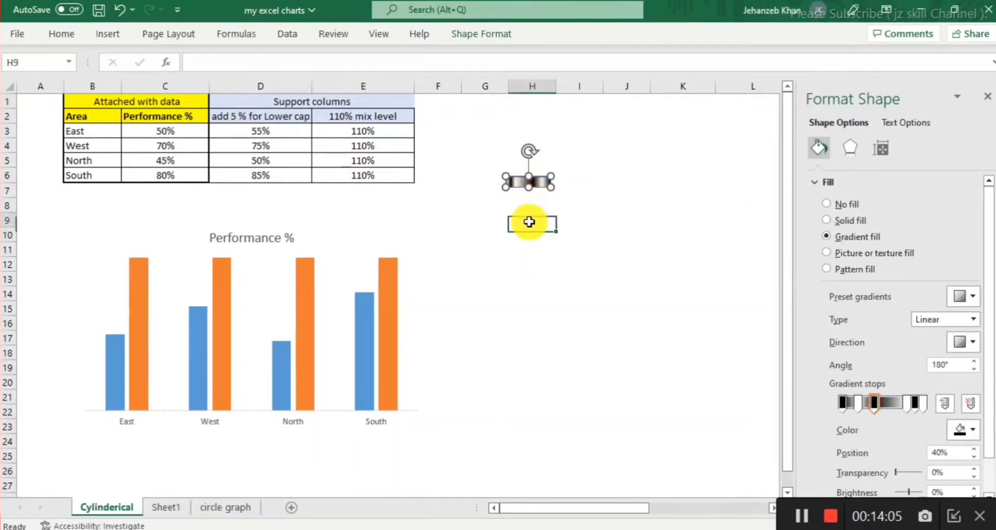
pyautogui.click(529, 182)
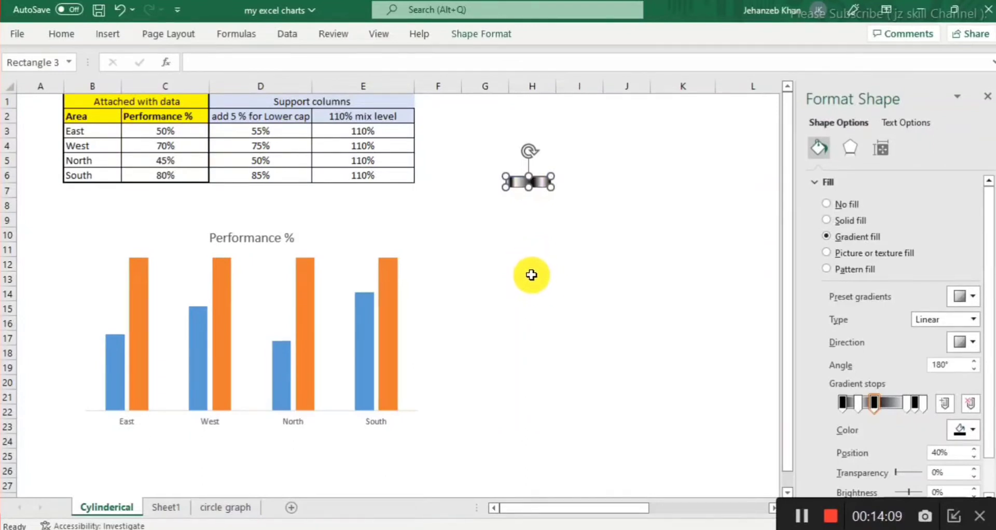
pyautogui.click(529, 273)
pyautogui.click(531, 181)
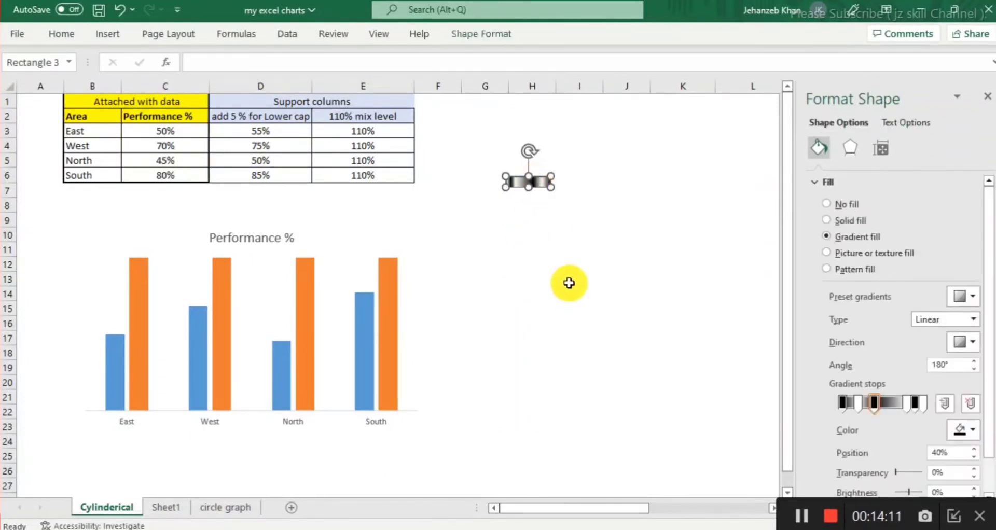
pyautogui.click(538, 254)
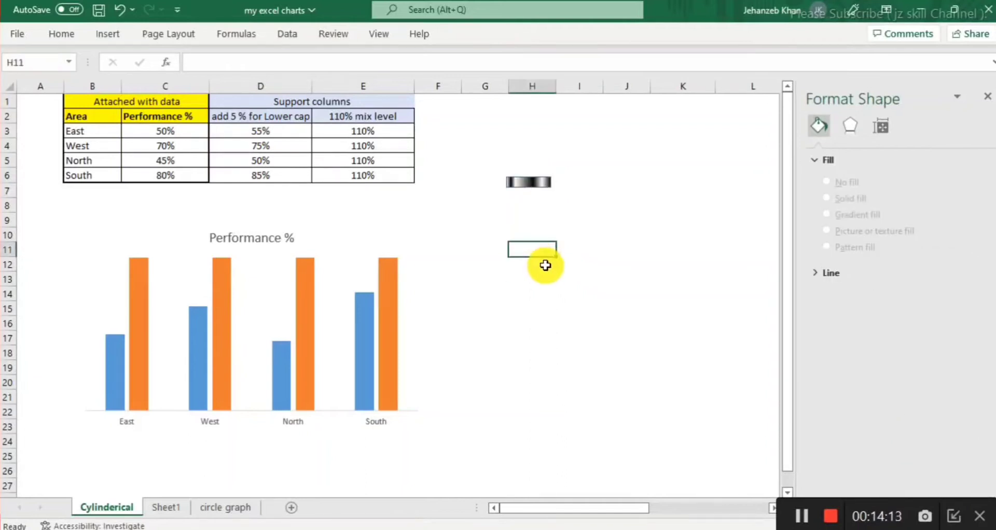
pyautogui.hotkey('ctrl', 'v')
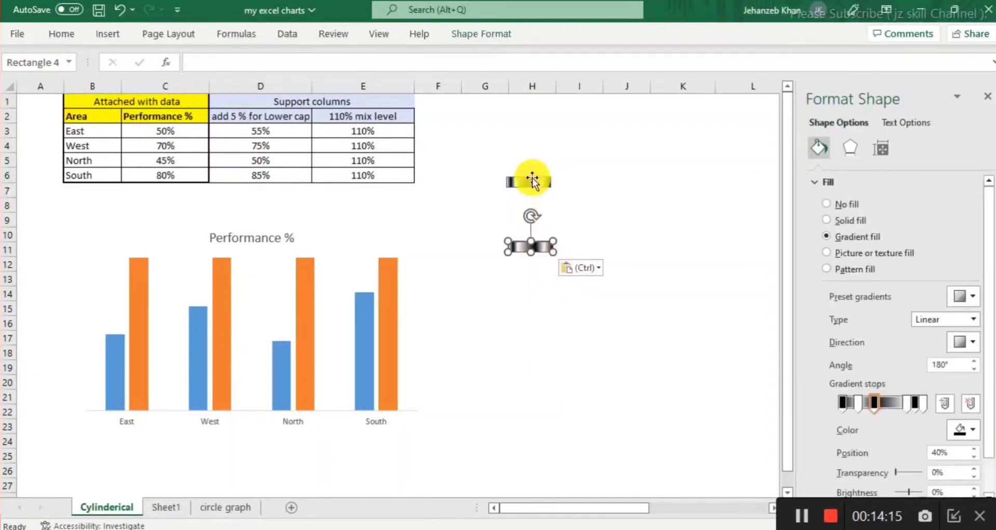
# Move the original rectangle beside the chart level with the column tops, and the duplicate below it level with the chart's baseline.
pyautogui.moveTo(529, 179); pyautogui.dragTo(453, 257)
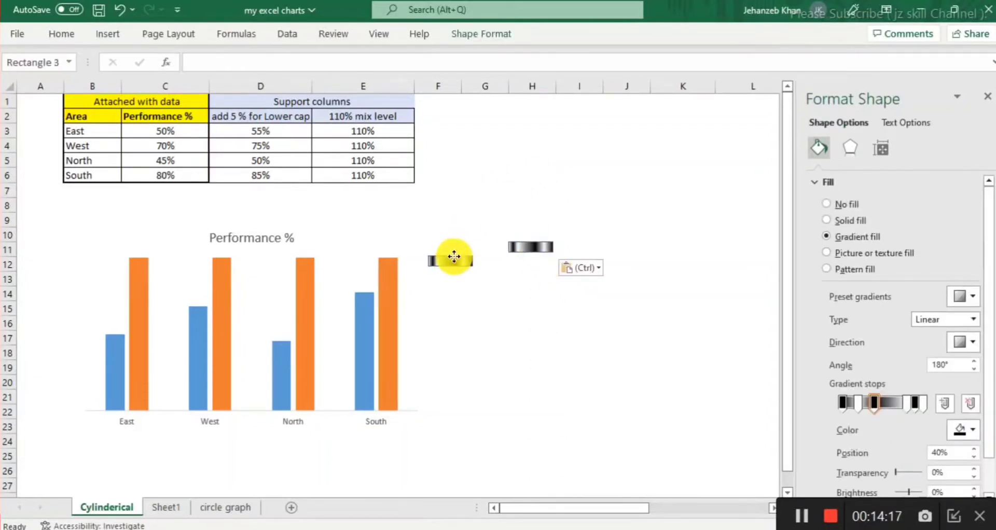
pyautogui.moveTo(533, 249); pyautogui.dragTo(455, 407)
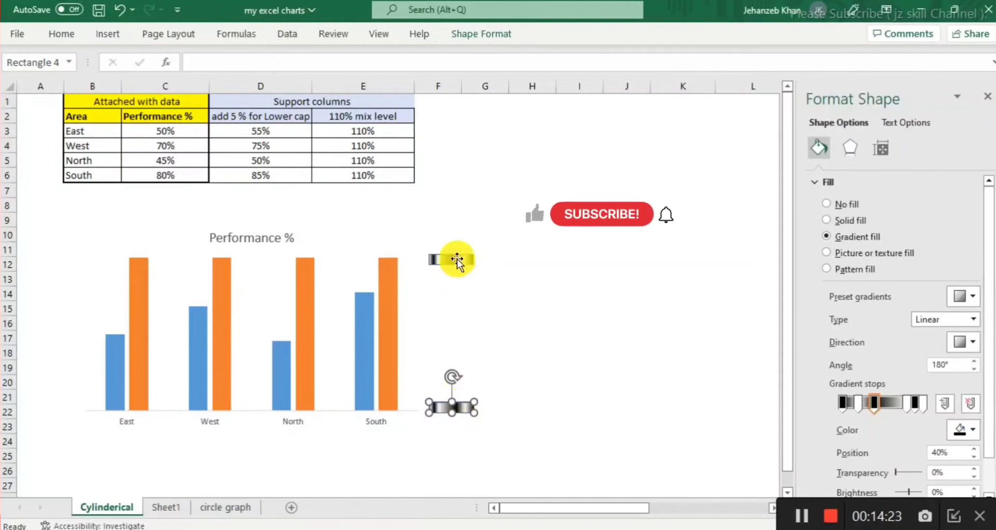
pyautogui.click(459, 259)
pyautogui.moveTo(459, 258); pyautogui.dragTo(464, 258)
pyautogui.click(540, 355)
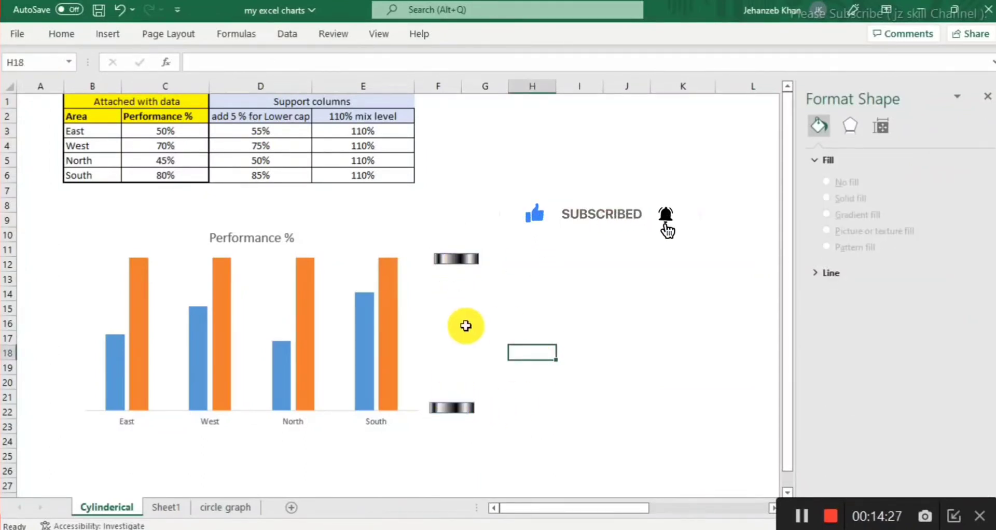
pyautogui.click(455, 267)
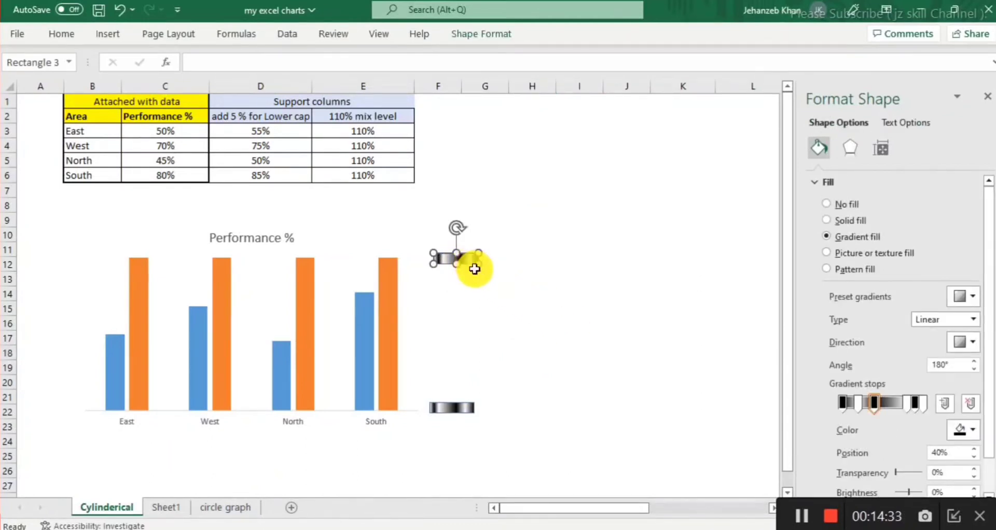
pyautogui.hotkey('ctrl', 'd')
pyautogui.moveTo(476, 271); pyautogui.dragTo(465, 279)
pyautogui.click(537, 328)
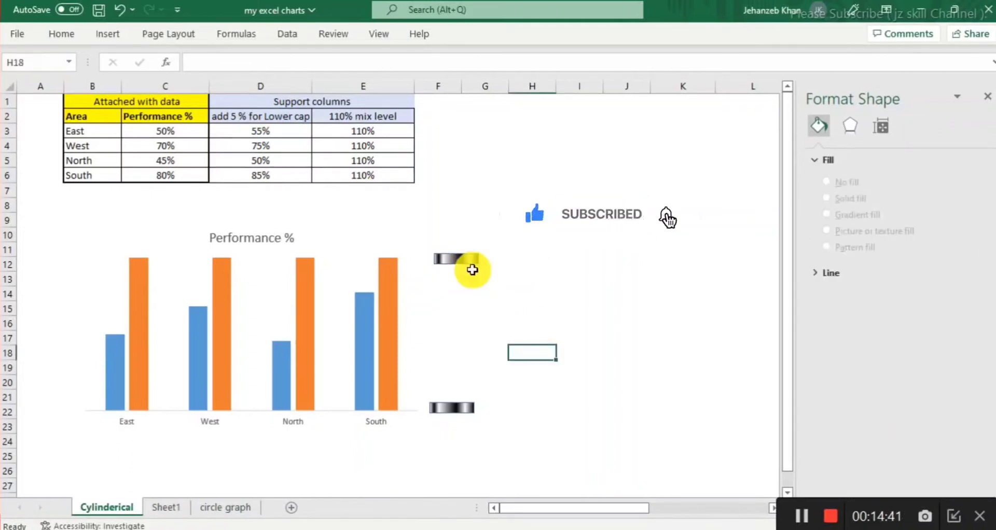
# Remove the outline from the upper gradient rectangle.
pyautogui.click(461, 259)
pyautogui.rightClick(463, 259)
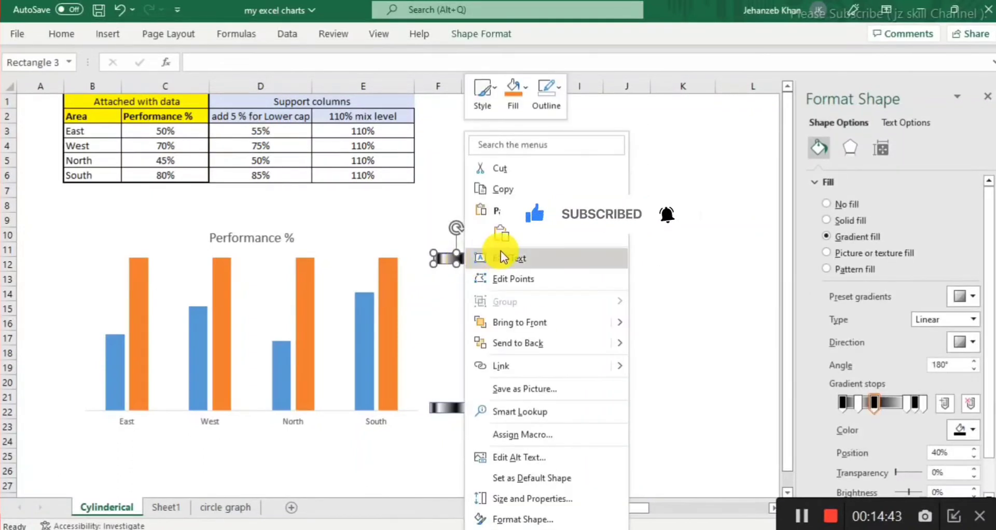
pyautogui.click(558, 84)
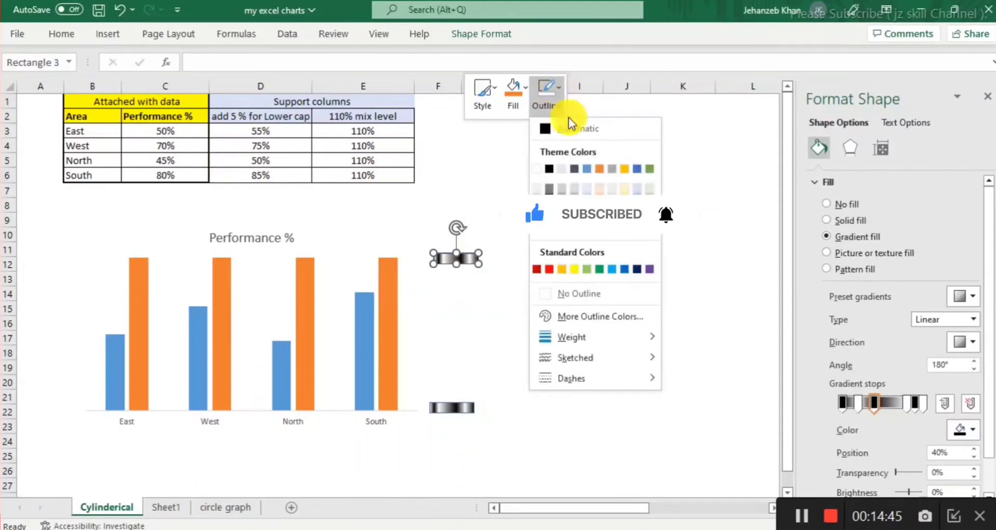
pyautogui.click(544, 292)
pyautogui.click(518, 352)
# Remove the outline from the lower gradient rectangle.
pyautogui.click(463, 410)
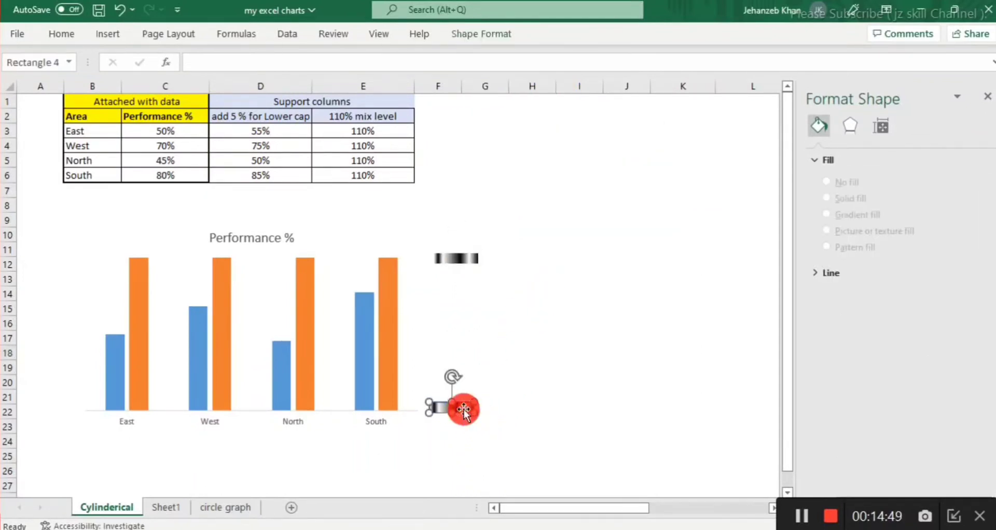
pyautogui.rightClick(463, 409)
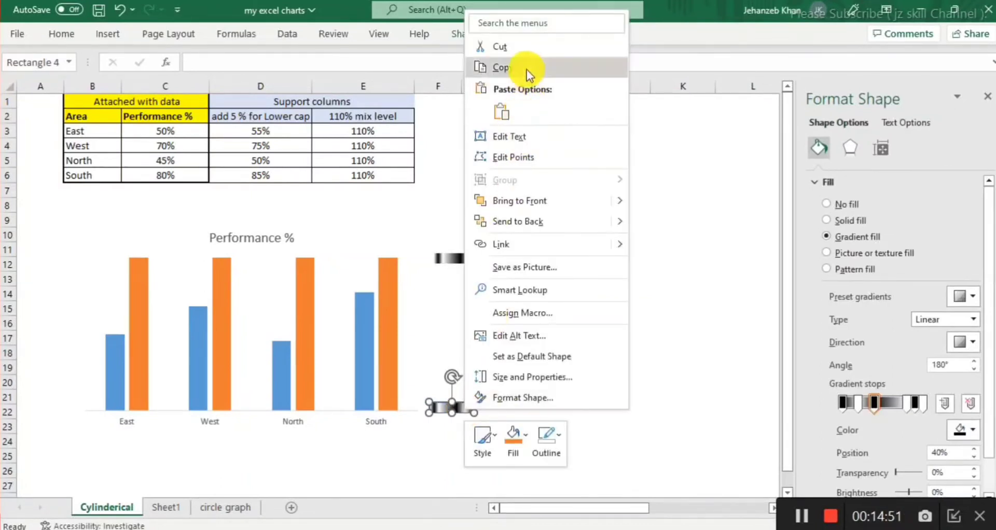
pyautogui.click(557, 436)
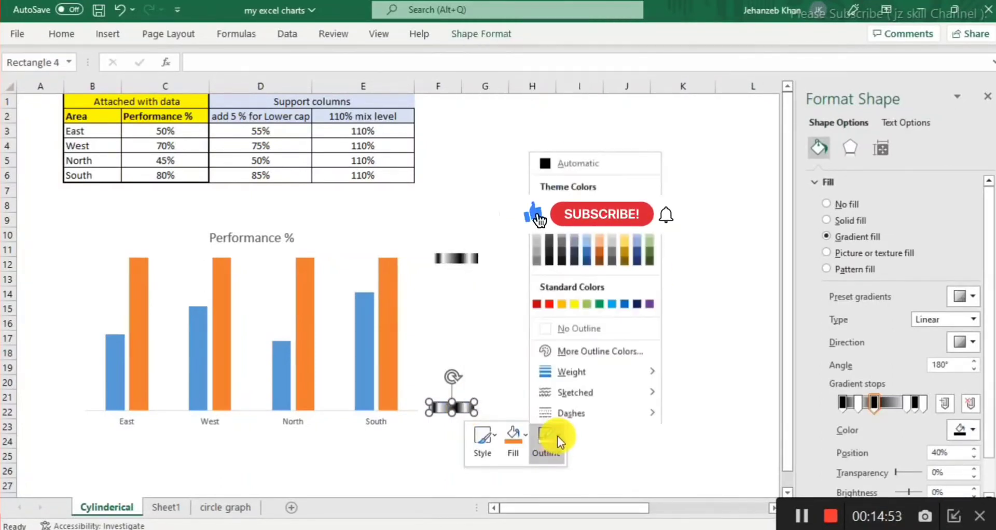
pyautogui.click(589, 328)
pyautogui.click(633, 326)
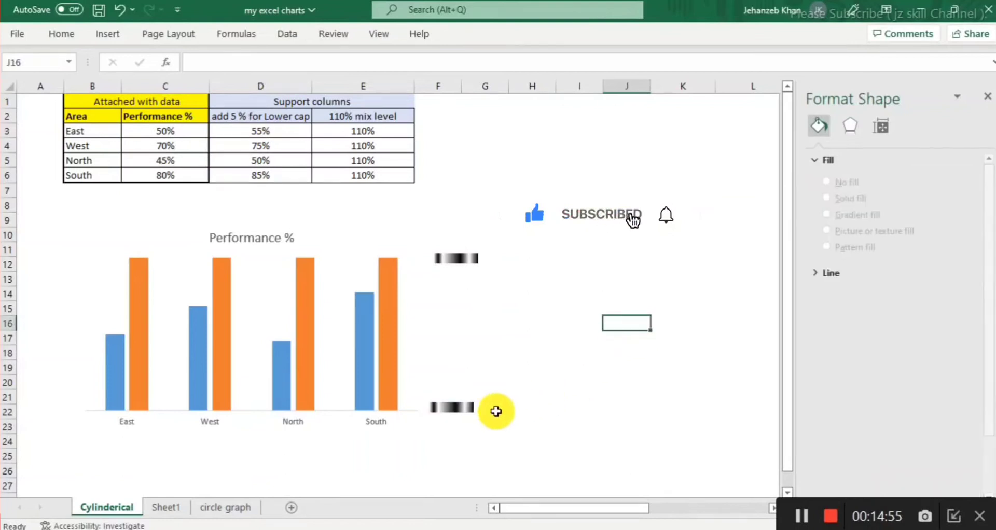
# Copy the upper rectangle, paste a third one, and stretch it between the upper and lower rectangles as the cylinder's body.
pyautogui.click(469, 258)
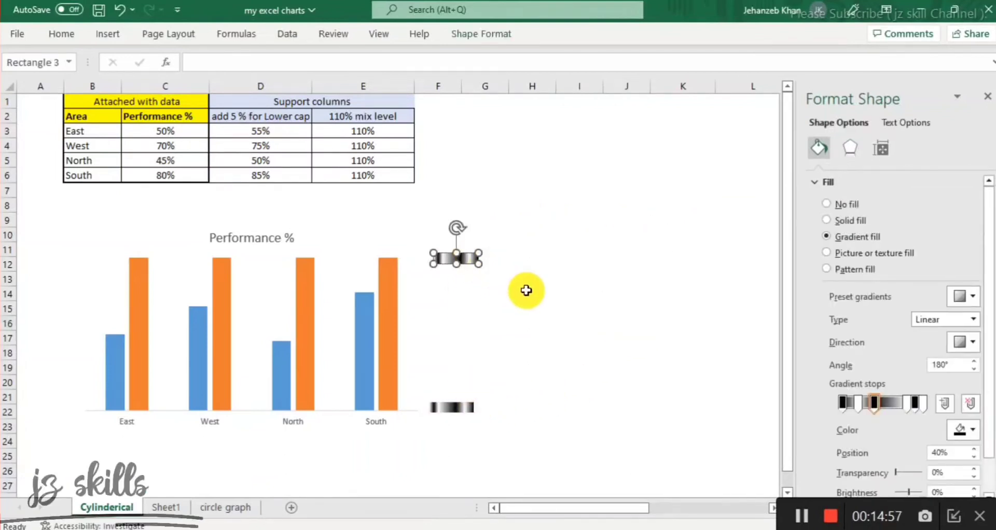
pyautogui.click(517, 321)
pyautogui.hotkey('ctrl', 'v')
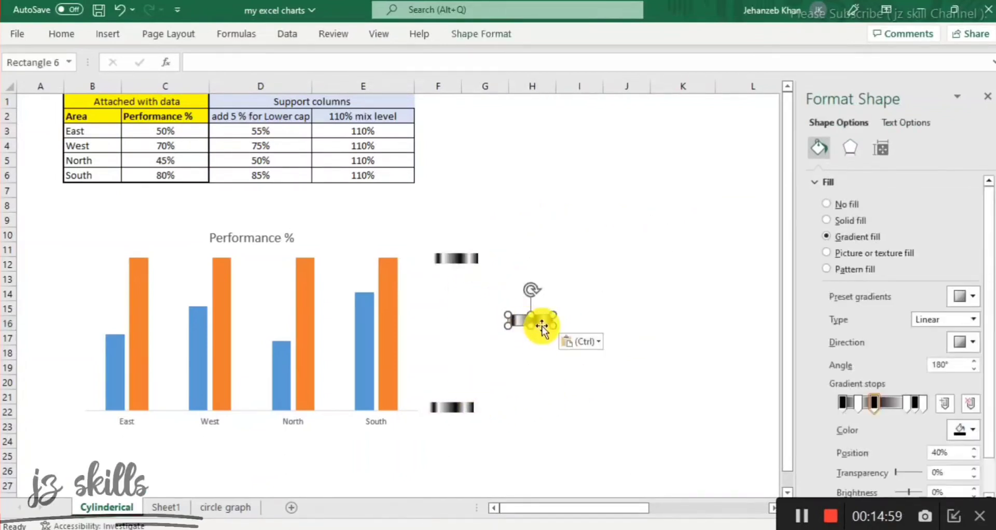
pyautogui.moveTo(542, 326); pyautogui.dragTo(456, 412)
# Nudge the lower cap rightwards to line up with the body and the upper cap down to meet the body's top edge.
pyautogui.click(453, 408)
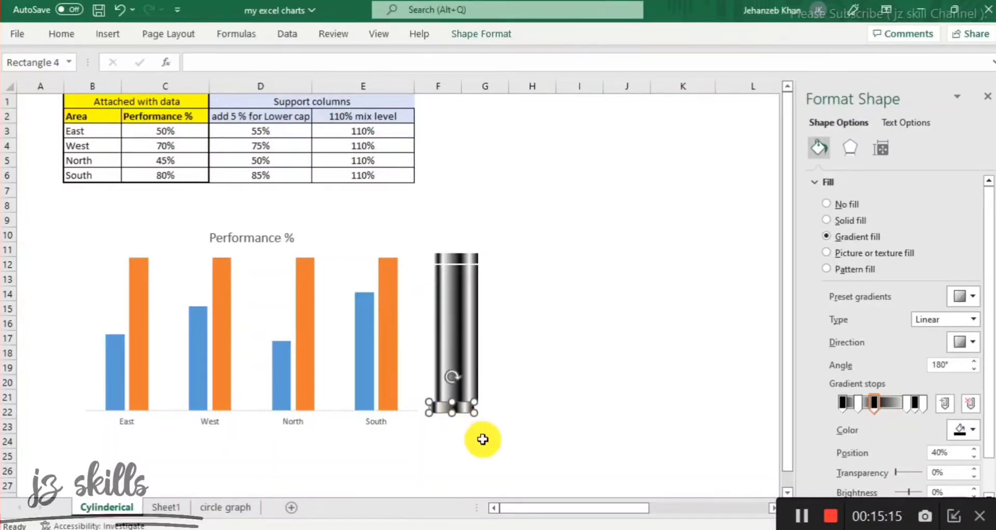
pyautogui.press('Right')
pyautogui.press('Right')
pyautogui.press('Right')
pyautogui.press('Right')
pyautogui.press('Right')
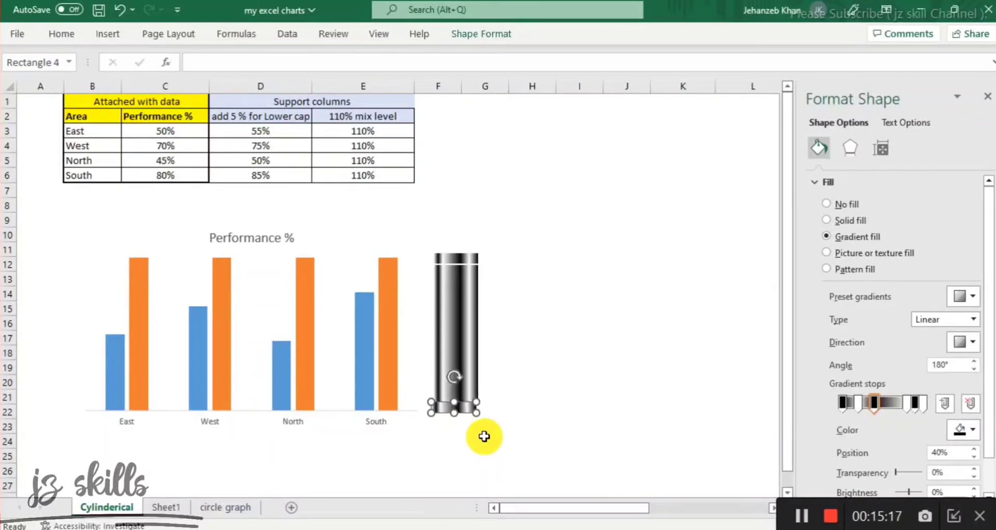
pyautogui.click(604, 414)
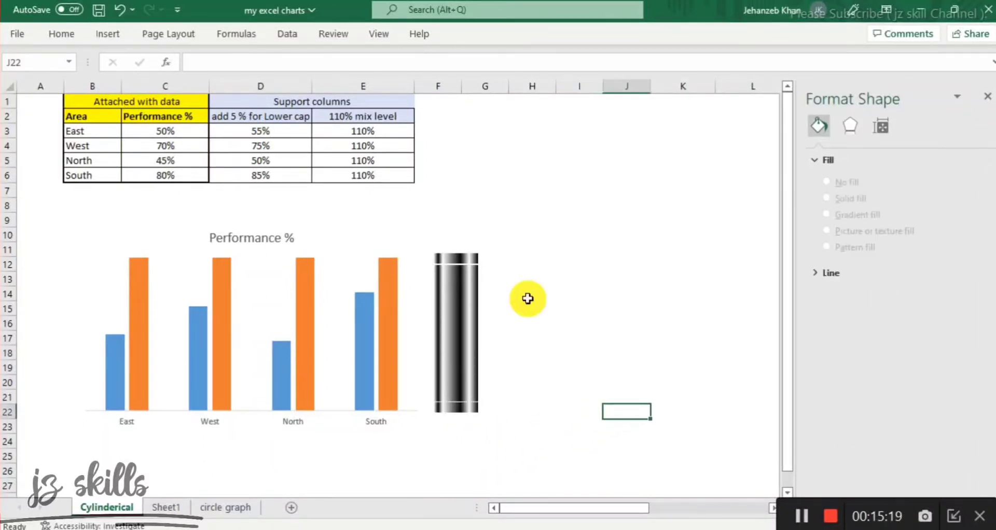
pyautogui.click(456, 260)
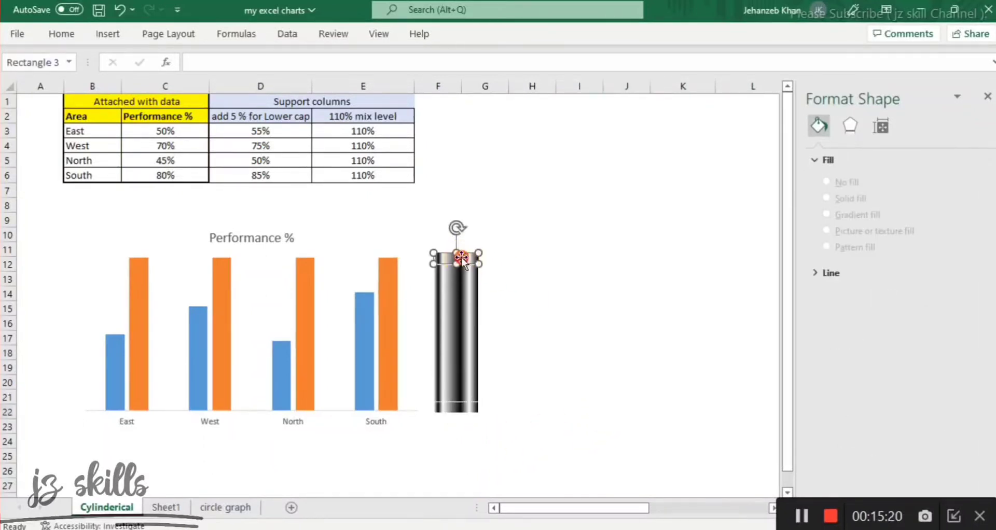
pyautogui.click(546, 306)
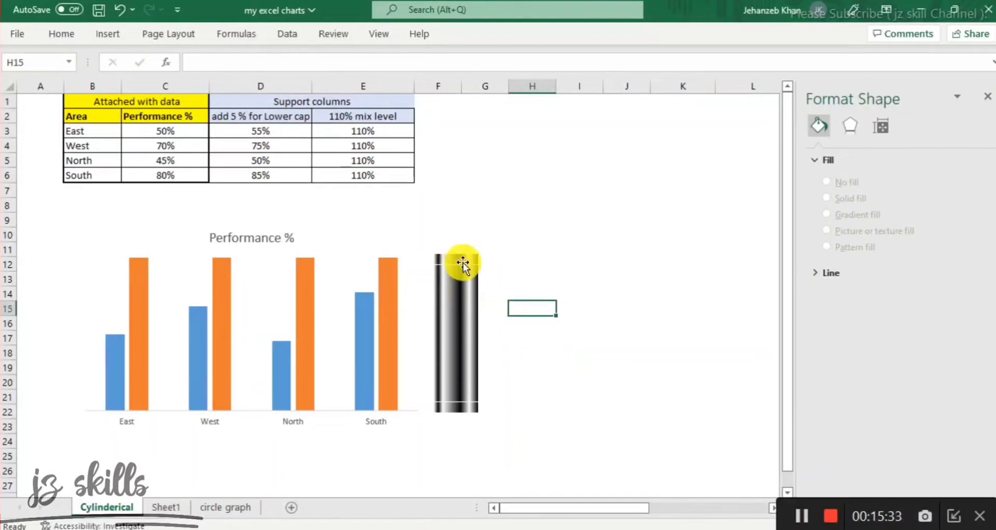
# Set the transparency of the cylinder body's black gradient stop at position 0% to 40%.
pyautogui.click(454, 312)
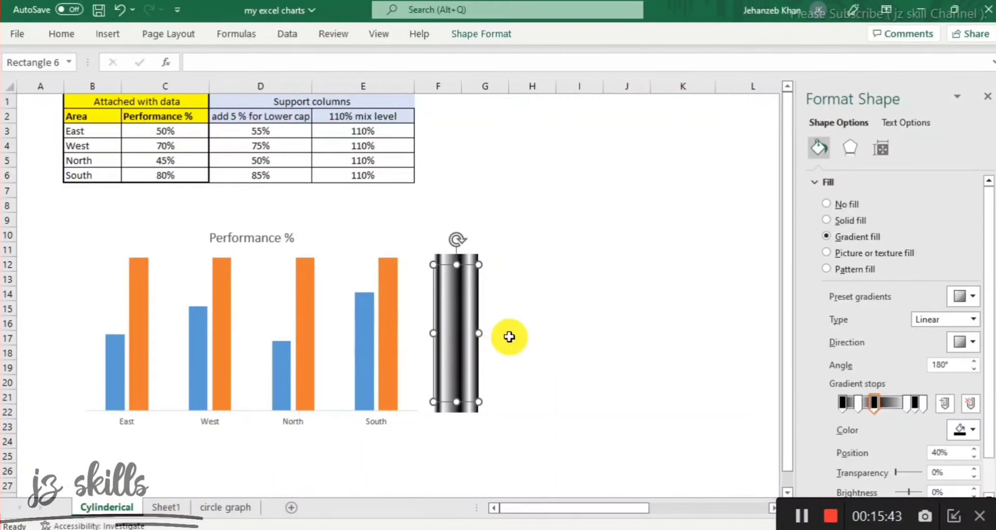
pyautogui.scroll(-2, 509, 337)
pyautogui.scroll(1, 510, 334)
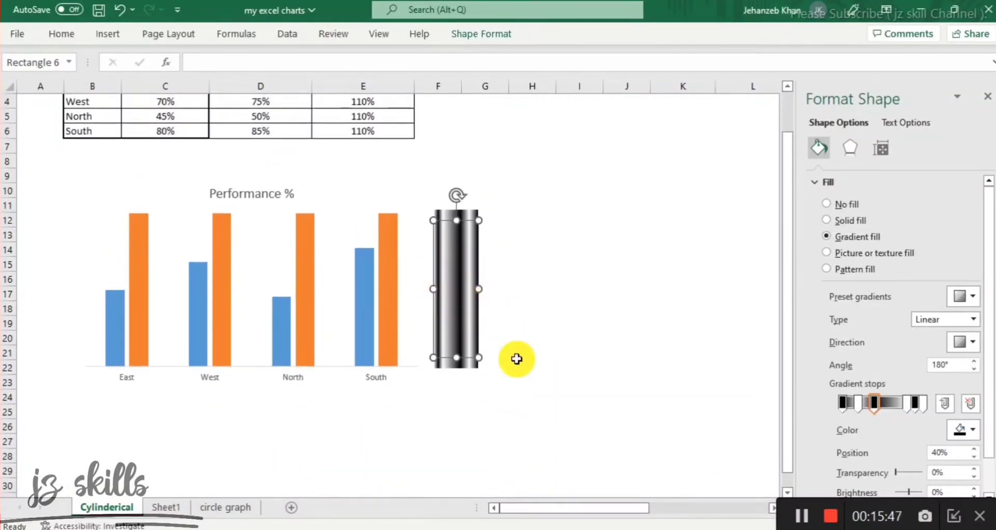
pyautogui.scroll(-1, 872, 395)
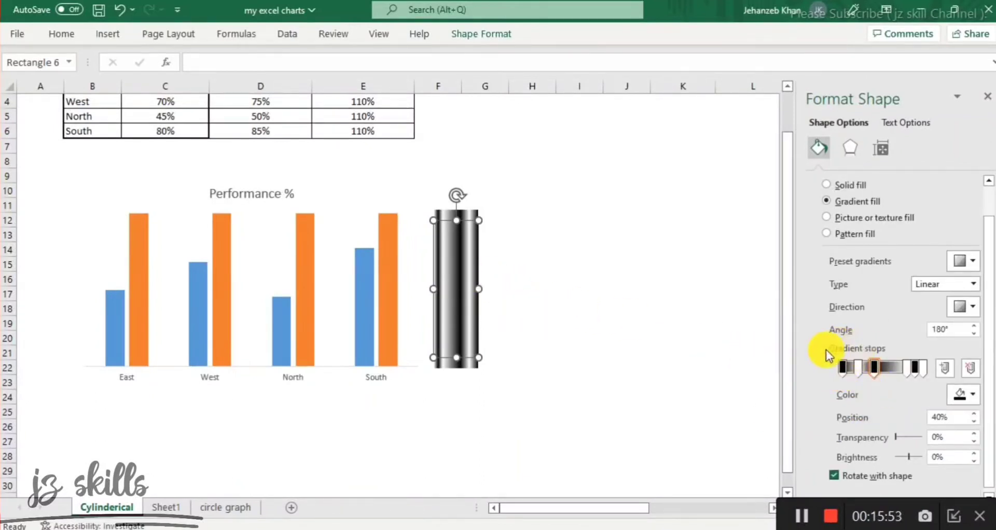
pyautogui.rightClick(456, 270)
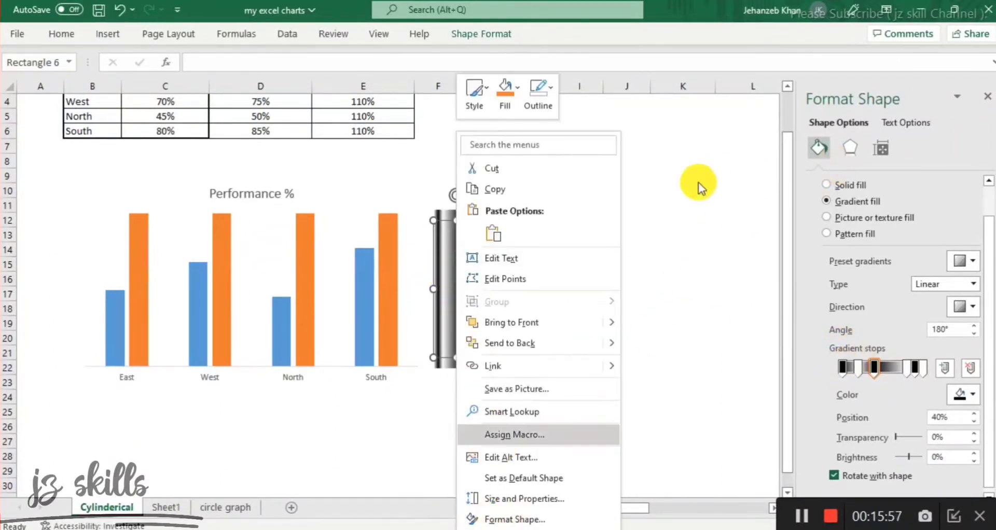
pyautogui.click(506, 518)
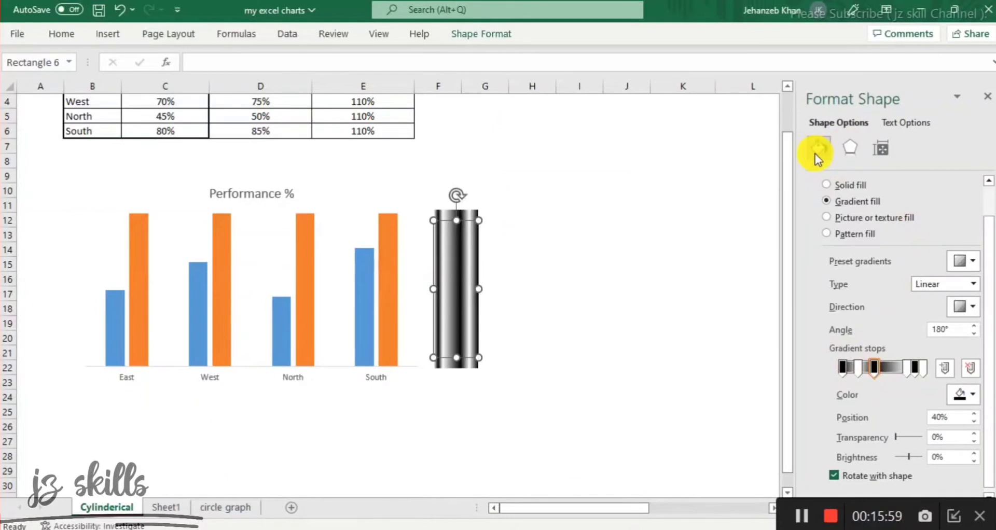
pyautogui.scroll(-1, 873, 347)
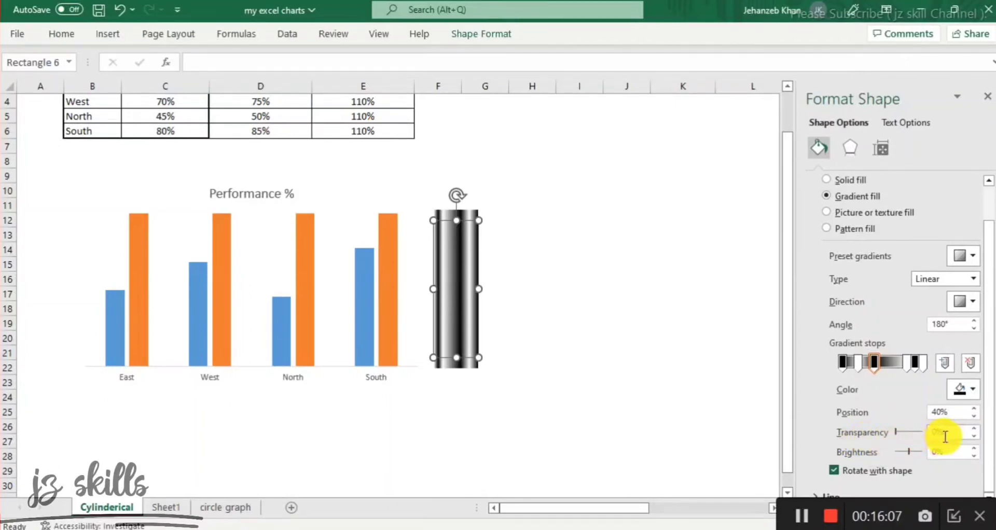
pyautogui.click(842, 362)
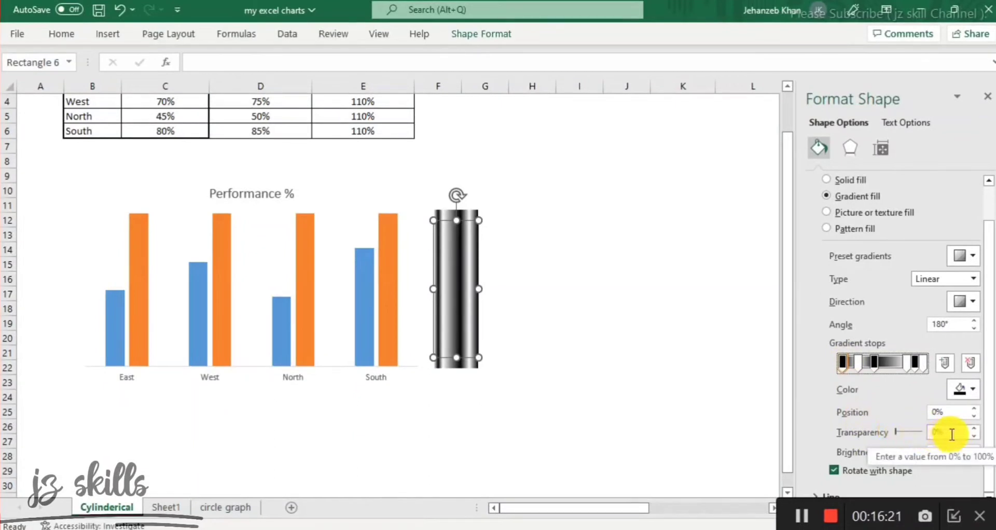
pyautogui.doubleClick(928, 430)
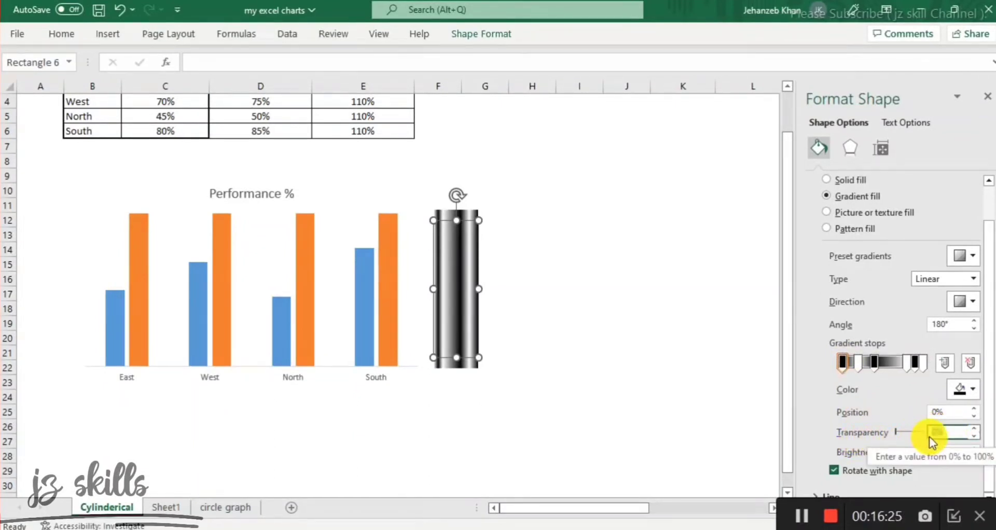
pyautogui.write('40')
pyautogui.press('Return')
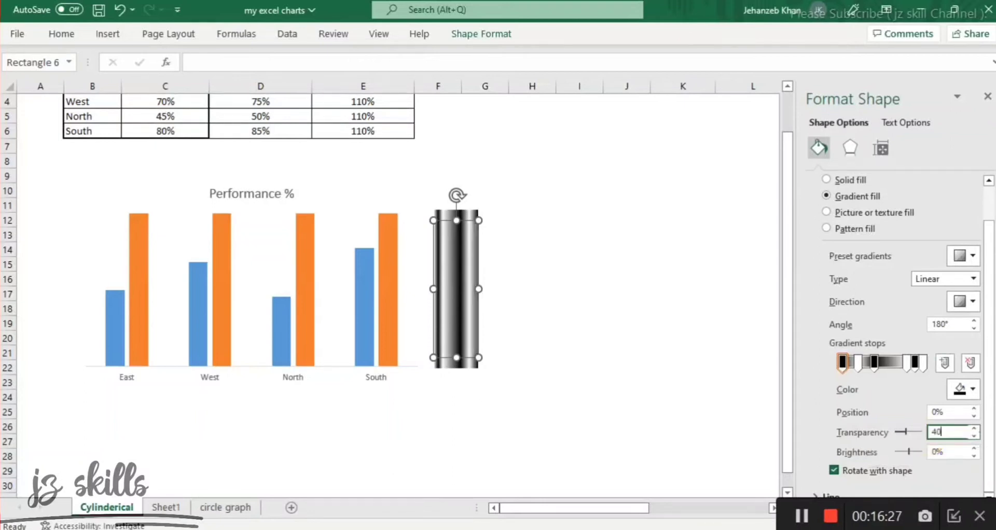
# Set the body's gradient stop transparency to 75% at position 20% and 100% at position 40%.
pyautogui.click(859, 366)
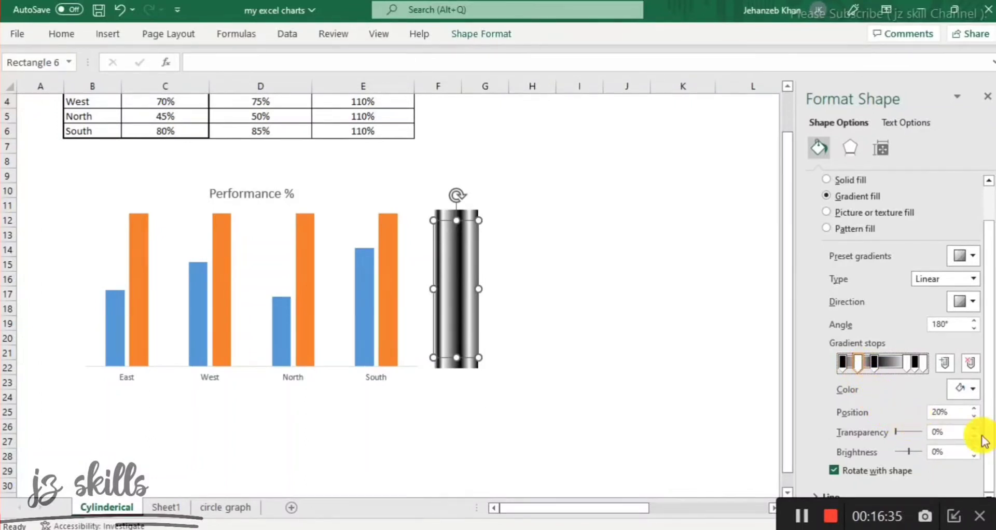
pyautogui.click(933, 432)
pyautogui.doubleClick(923, 432)
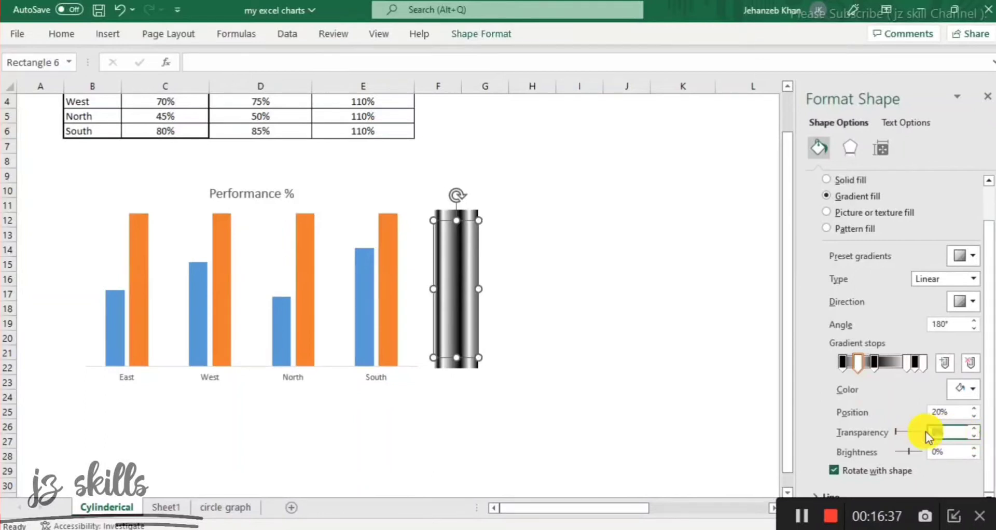
pyautogui.write('75')
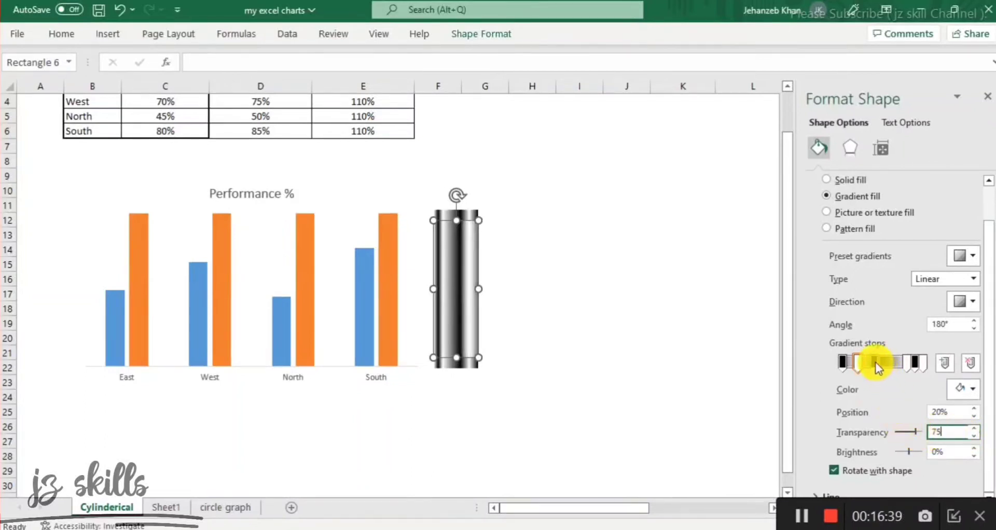
pyautogui.click(875, 362)
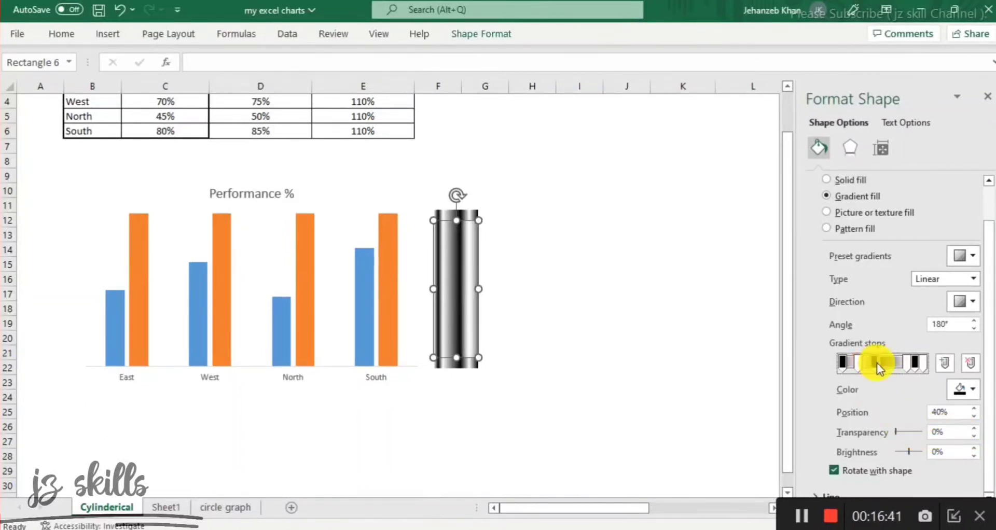
pyautogui.doubleClick(933, 432)
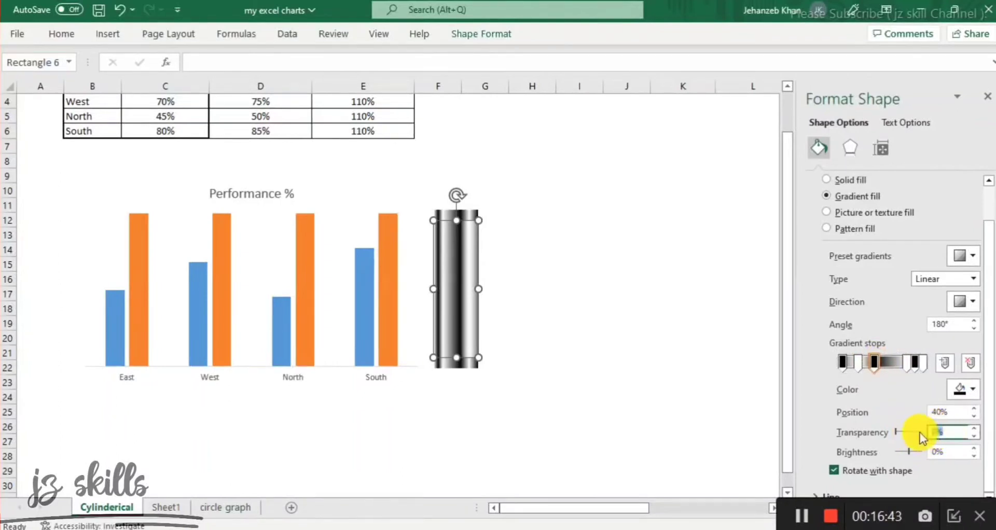
pyautogui.write('100')
pyautogui.click(927, 440)
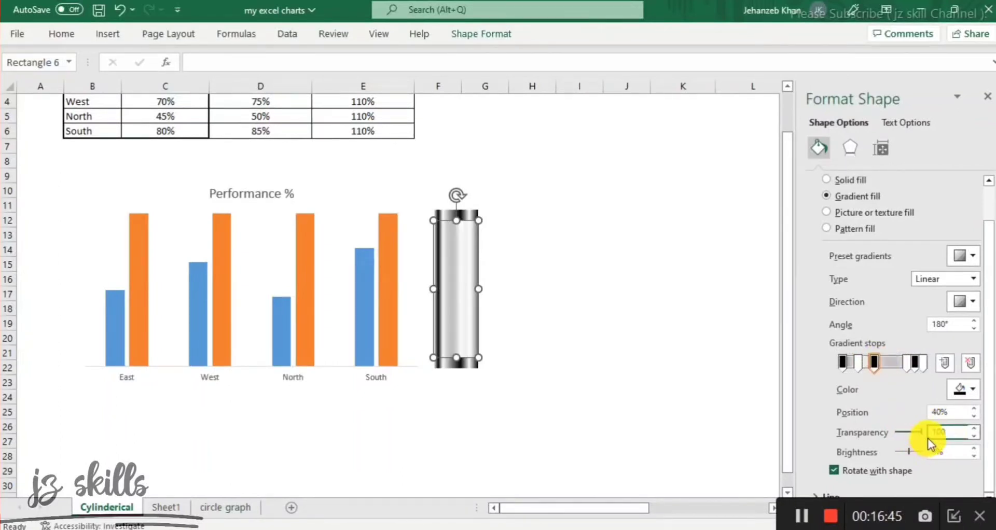
# Set the body's gradient stop transparency to 100% at position 80% and 75% at position 90%.
pyautogui.click(904, 363)
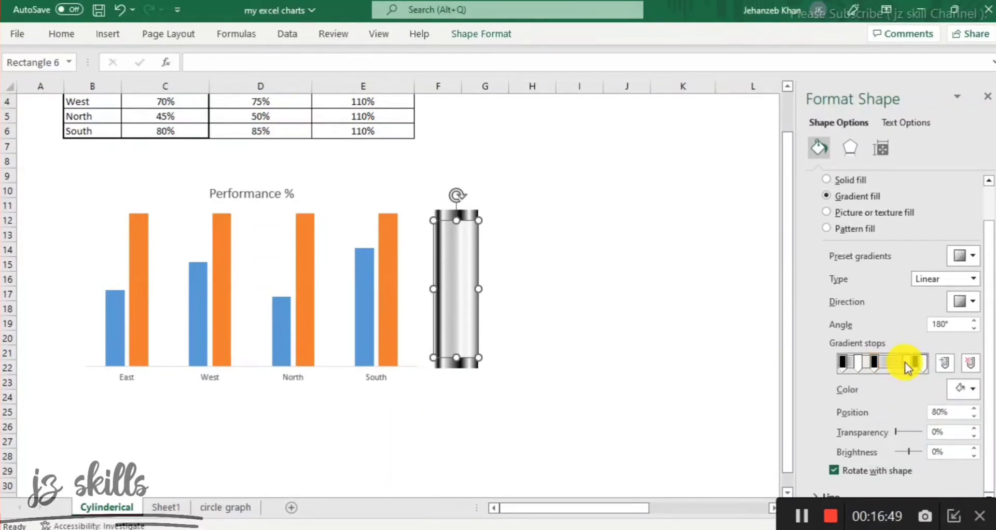
pyautogui.doubleClick(945, 433)
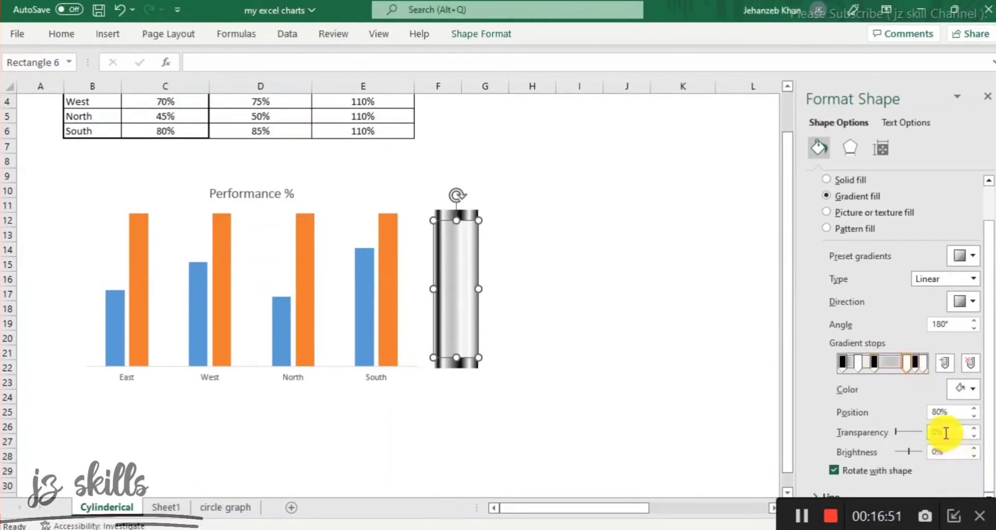
pyautogui.write('100')
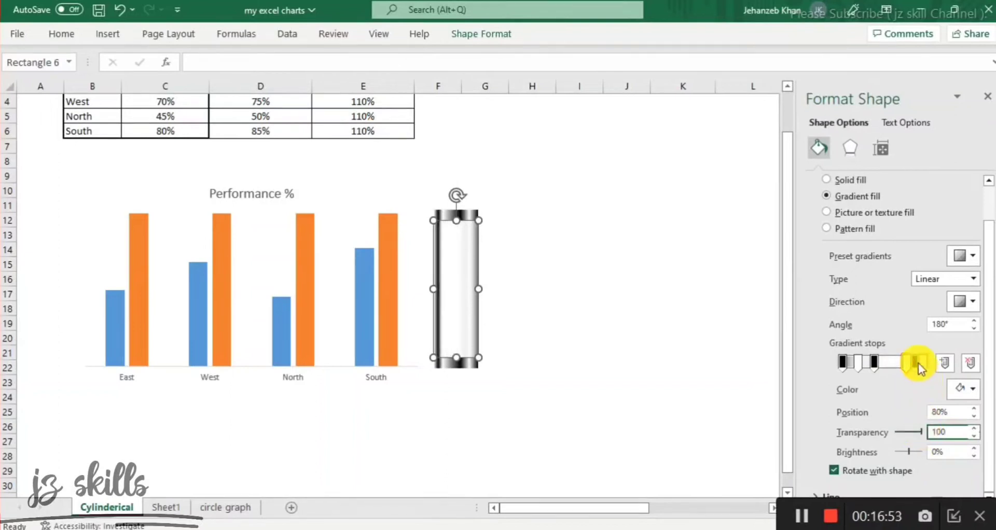
pyautogui.click(915, 363)
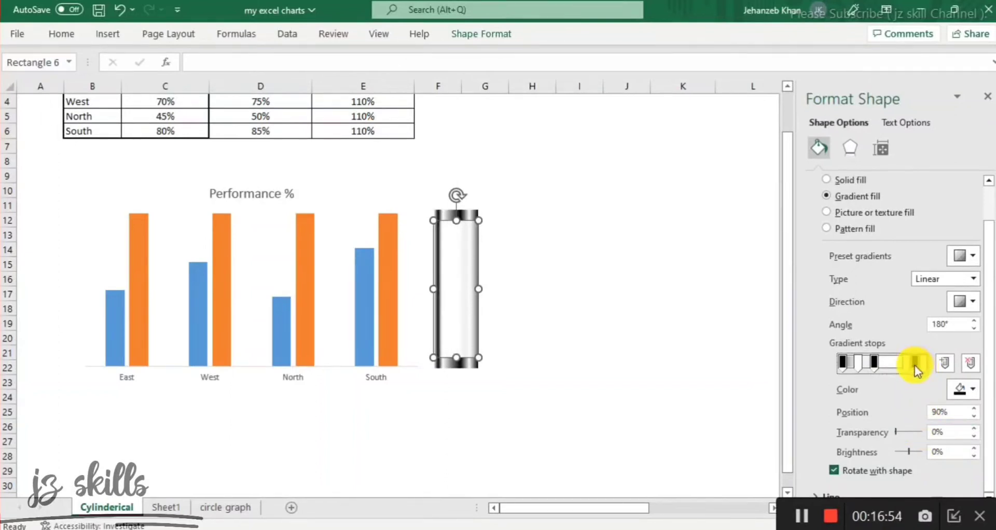
pyautogui.doubleClick(949, 435)
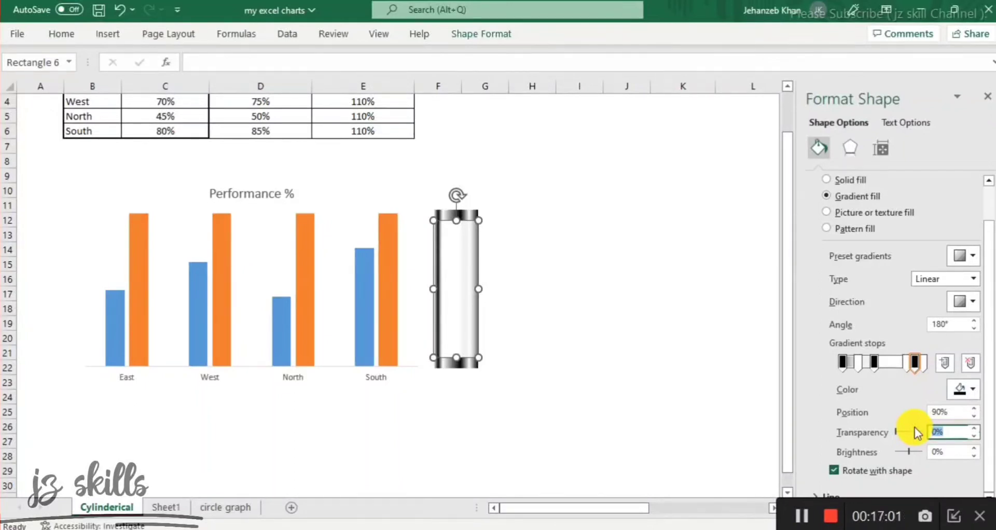
pyautogui.write('75')
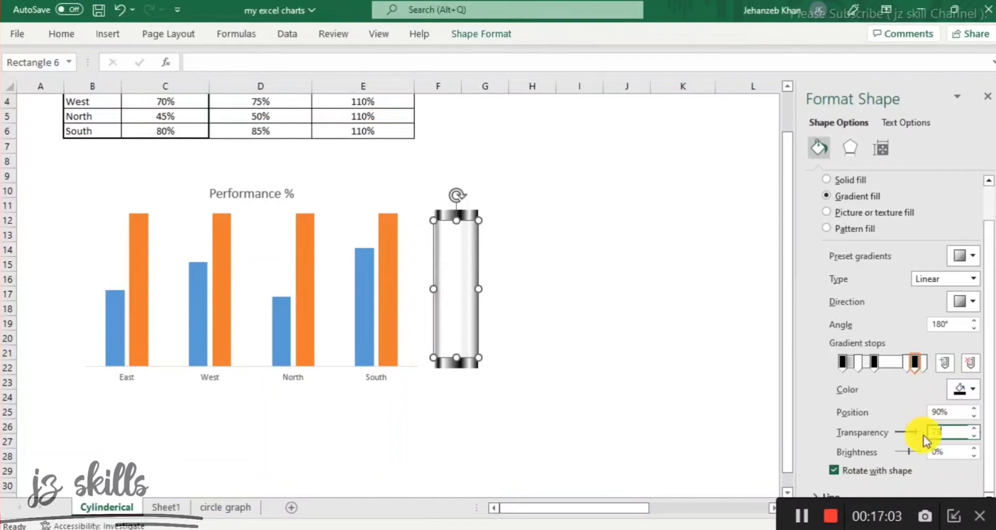
# Set the transparency of the body's last gradient stop at position 100% to 50% and deselect the shape.
pyautogui.click(923, 364)
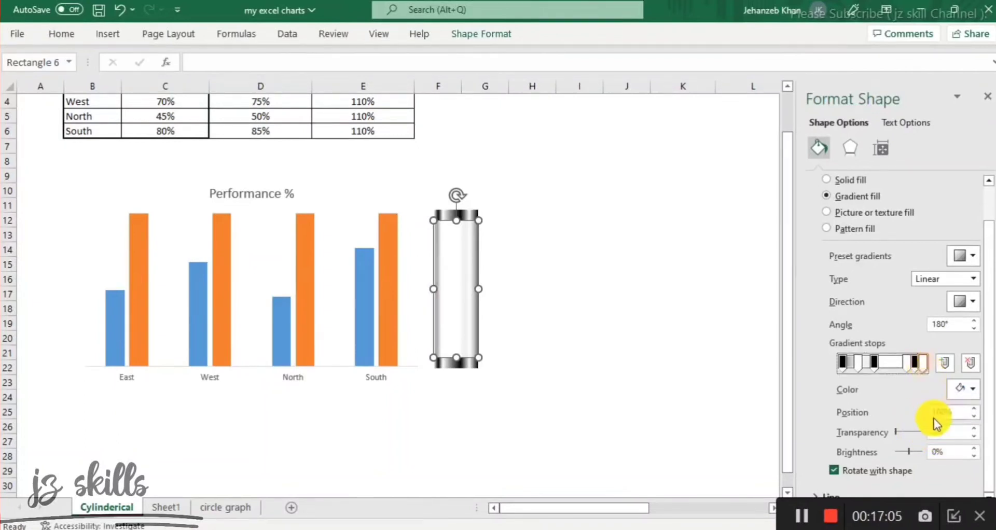
pyautogui.doubleClick(924, 432)
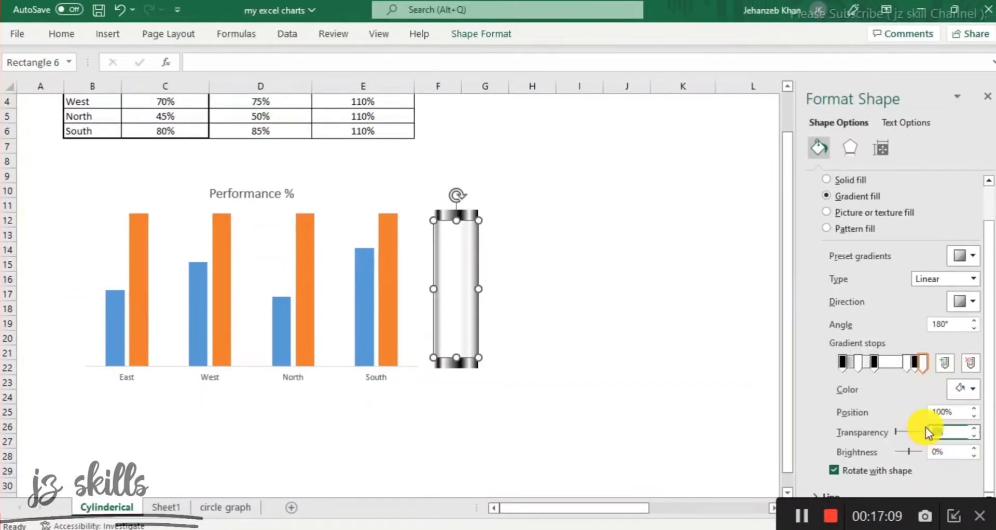
pyautogui.write('50')
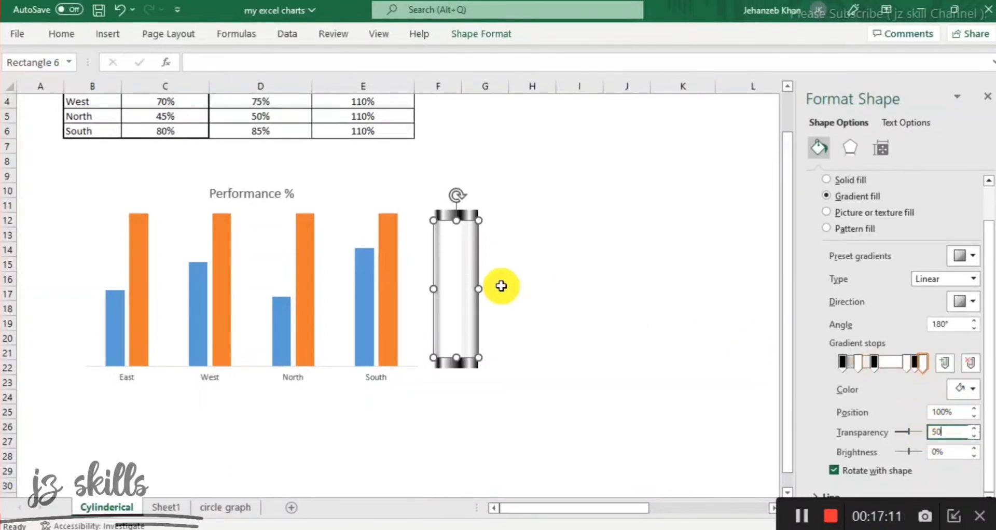
pyautogui.click(529, 291)
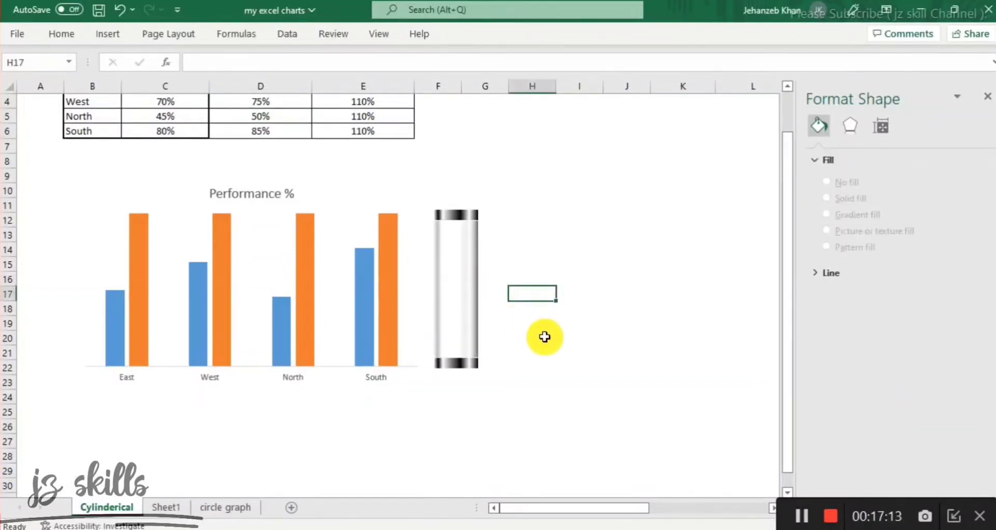
pyautogui.click(461, 273)
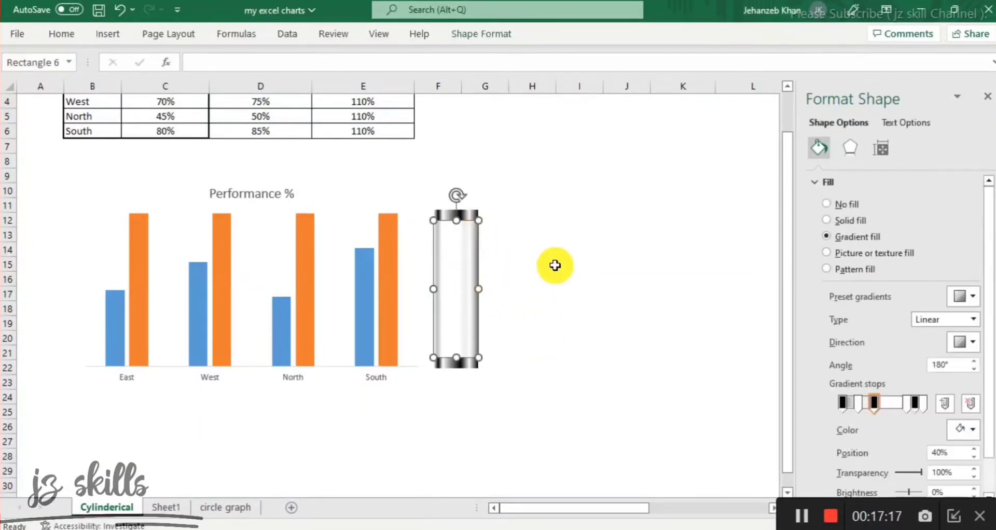
pyautogui.click(556, 309)
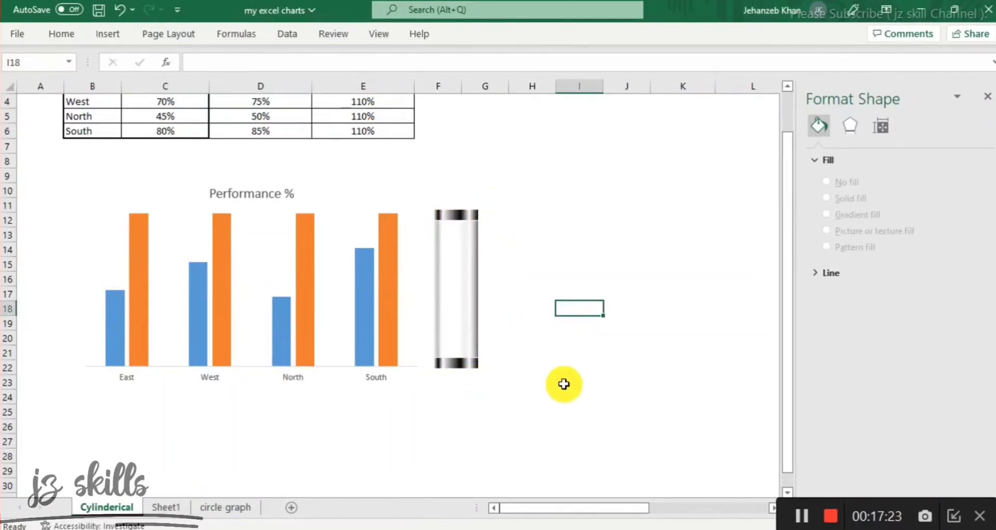
pyautogui.click(537, 252)
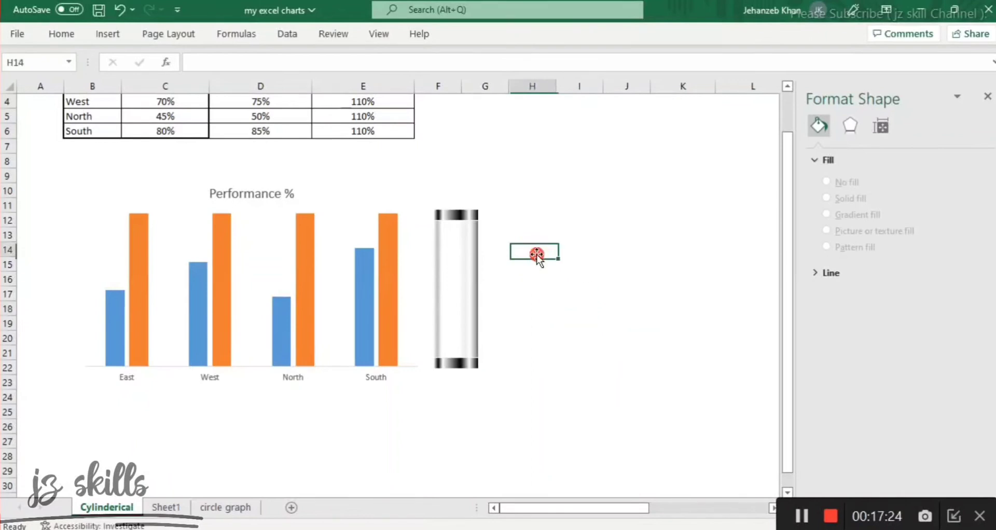
# Paste the copied cylinder group onto the orange 110% series so it fills all four columns.
pyautogui.click(461, 316)
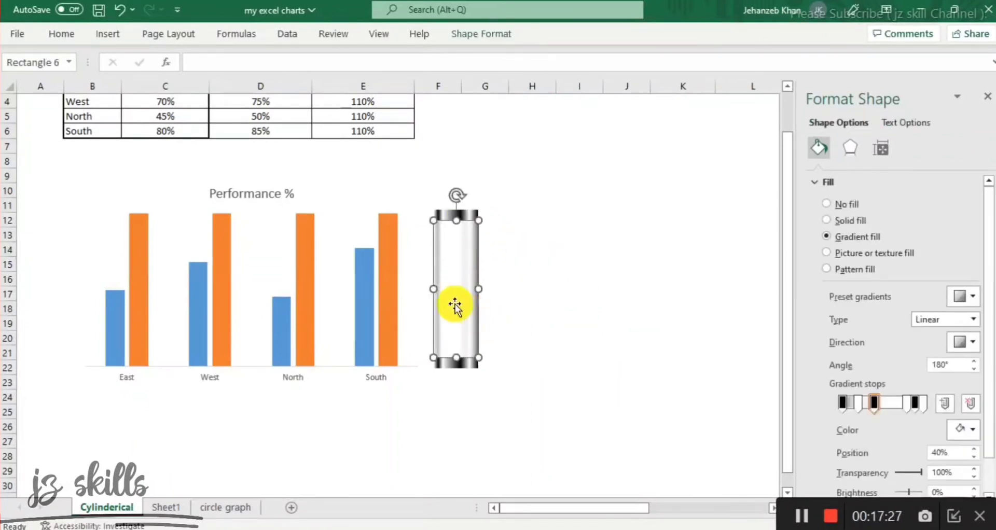
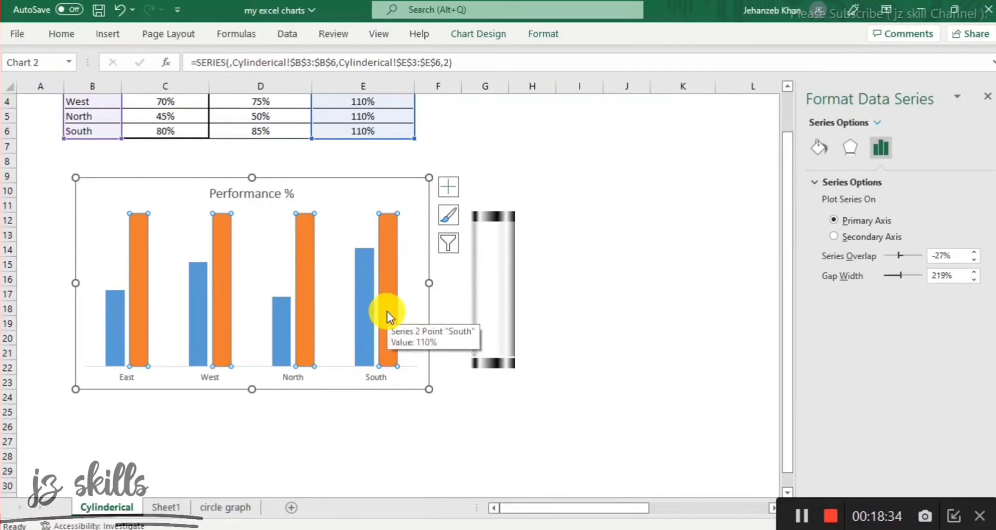
pyautogui.hotkey('ctrl', 'v')
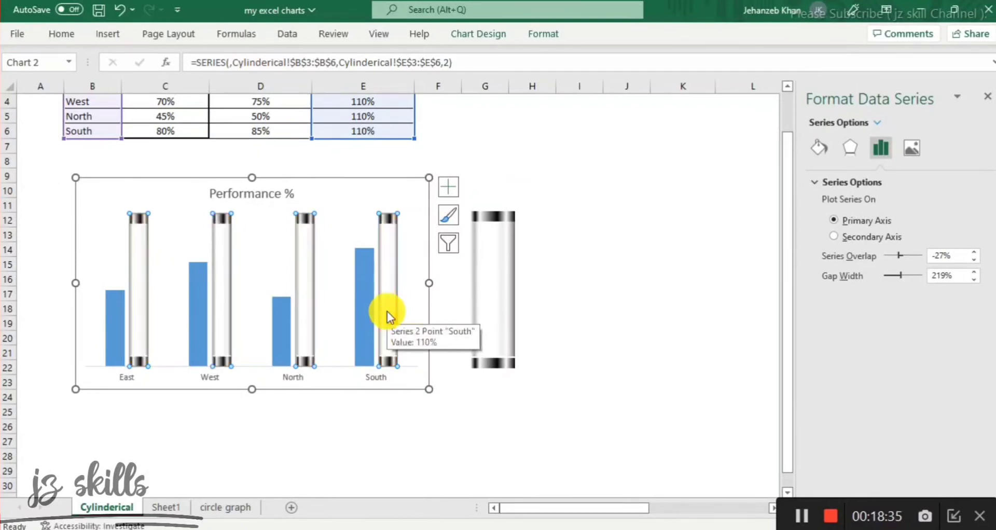
pyautogui.click(562, 294)
pyautogui.click(499, 292)
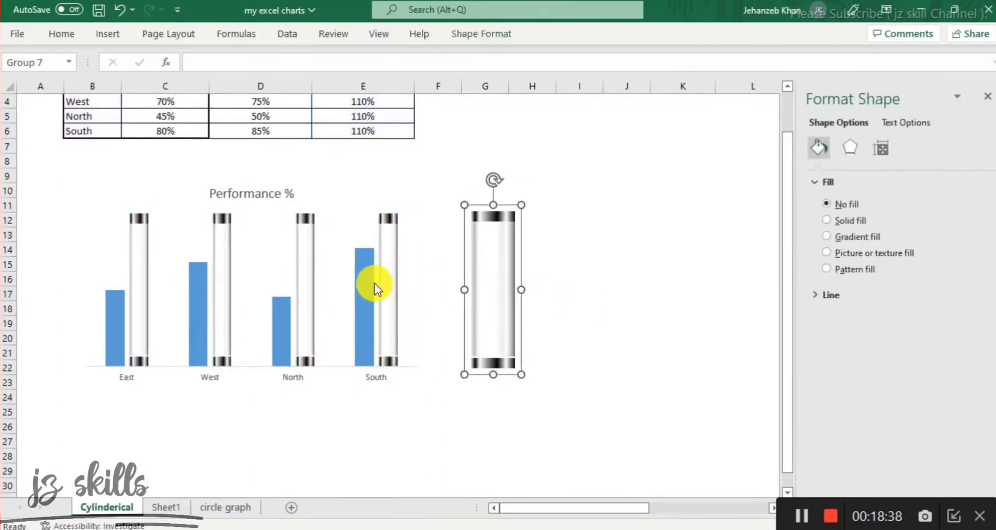
pyautogui.click(390, 278)
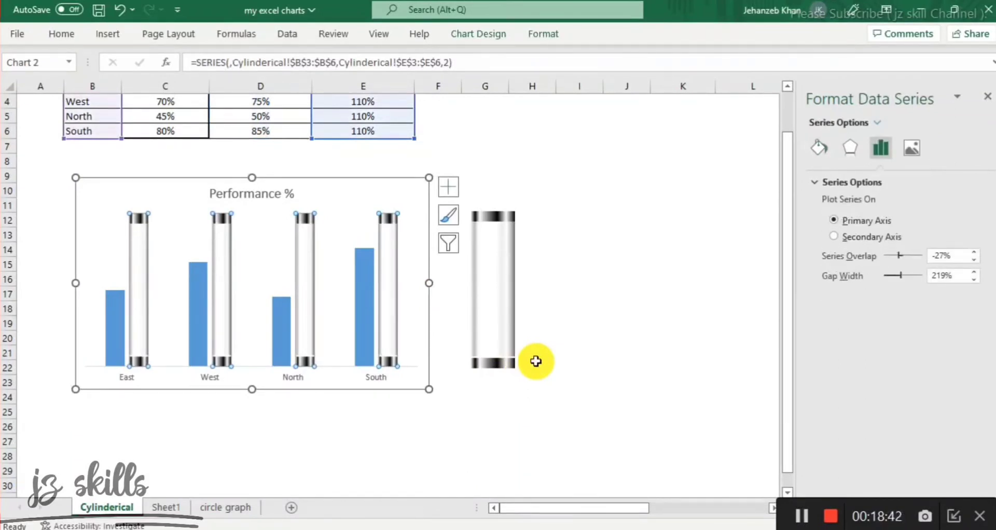
# Delete the original cylinder group beside the chart.
pyautogui.click(582, 326)
pyautogui.click(517, 325)
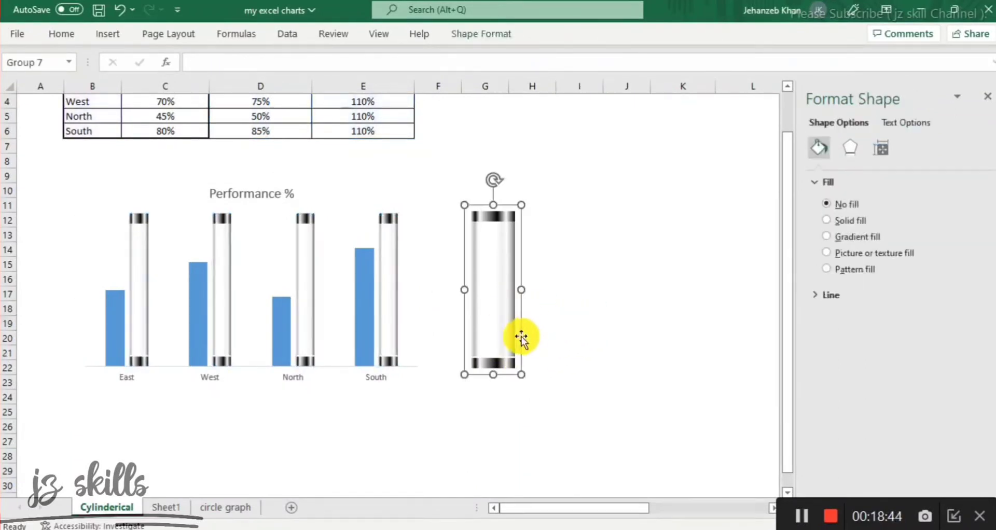
pyautogui.press('Delete')
pyautogui.click(495, 307)
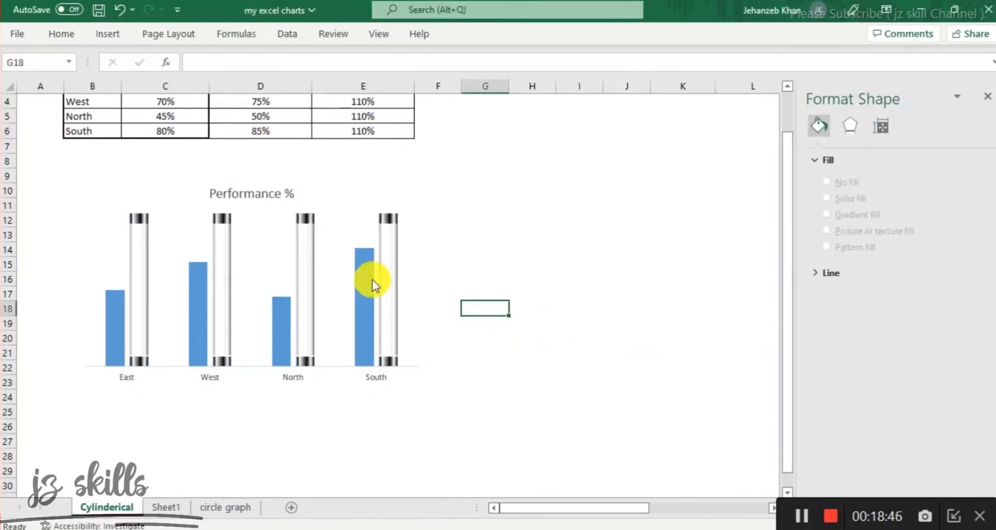
pyautogui.click(542, 338)
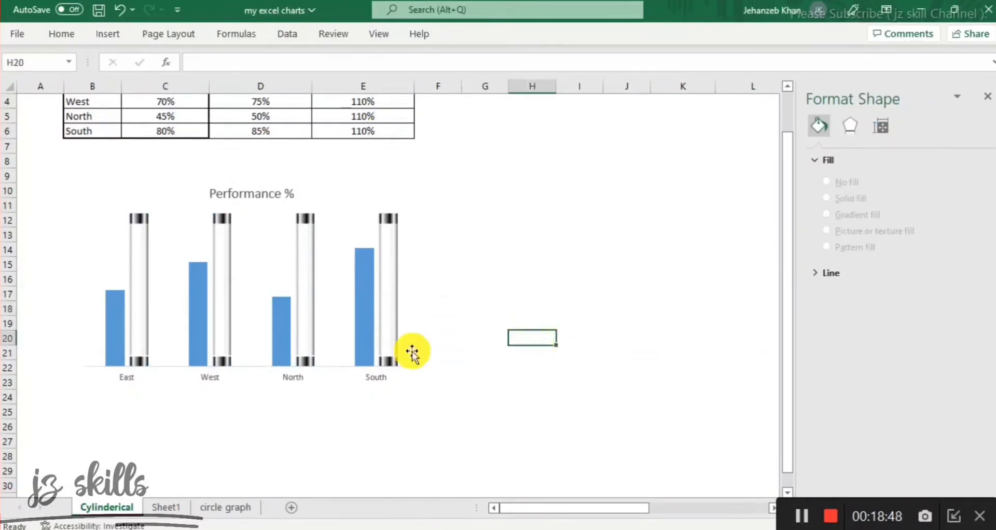
pyautogui.scroll(1, 382, 357)
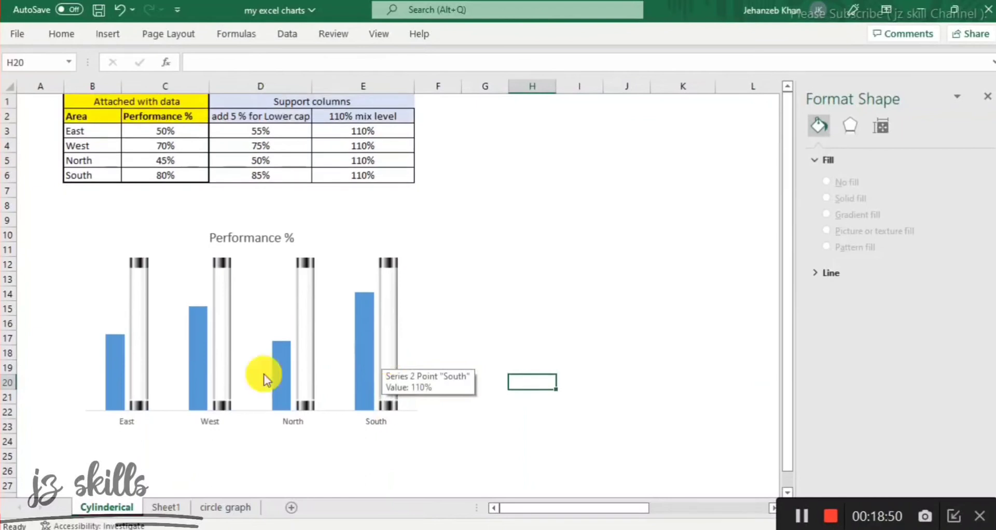
pyautogui.scroll(-1, 104, 372)
# Give only the East column of the blue series a solid red fill.
pyautogui.click(113, 318)
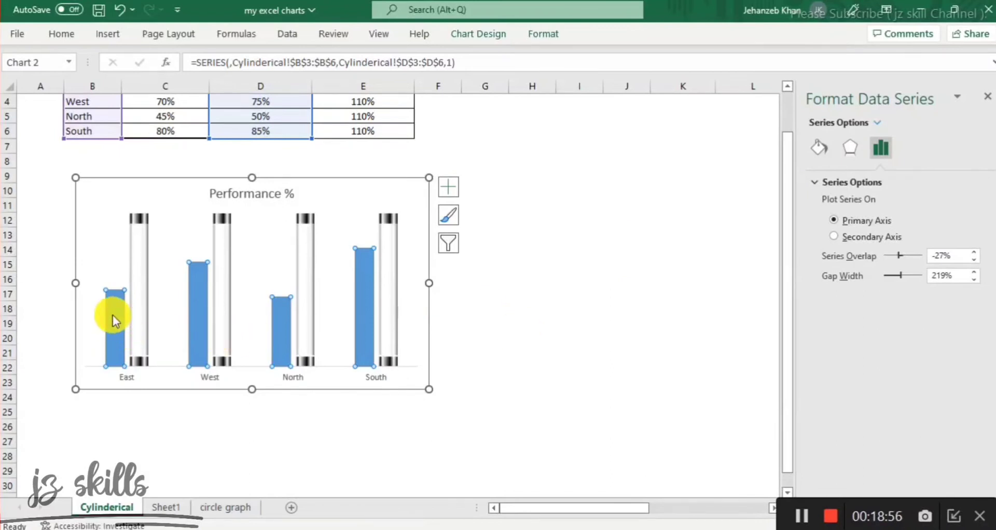
pyautogui.click(113, 315)
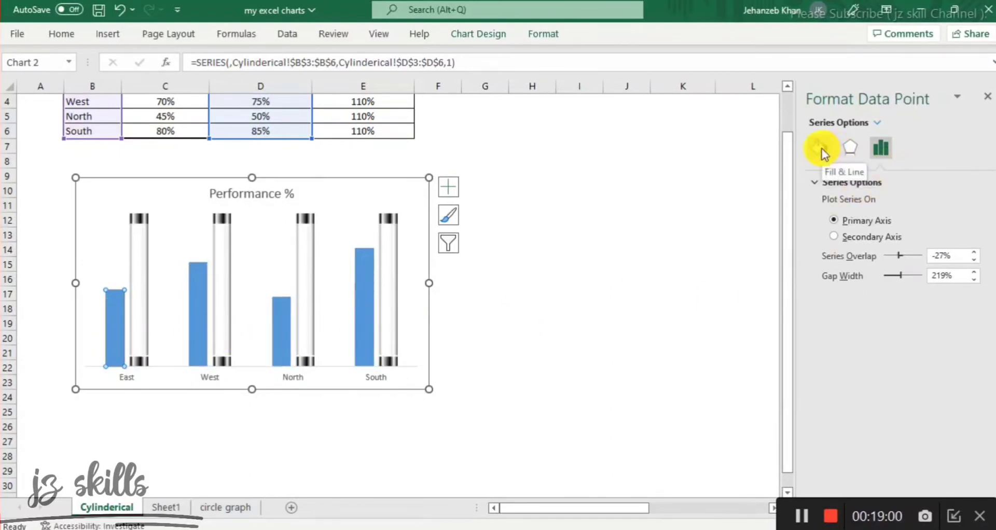
pyautogui.click(568, 347)
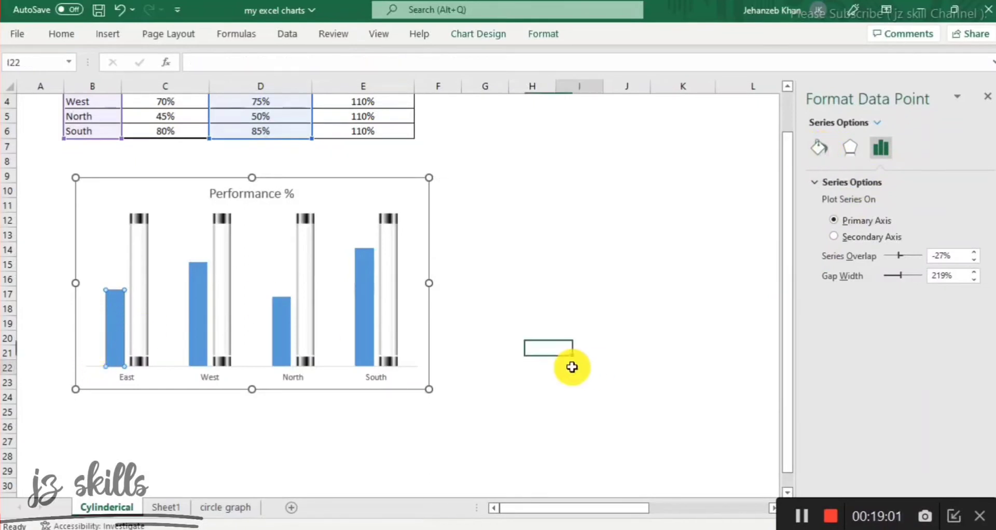
pyautogui.click(114, 332)
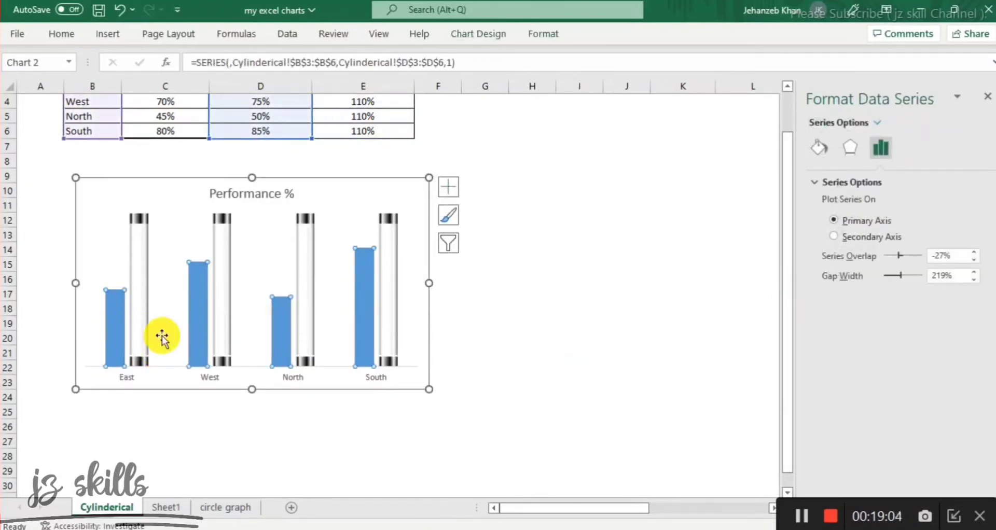
pyautogui.click(113, 318)
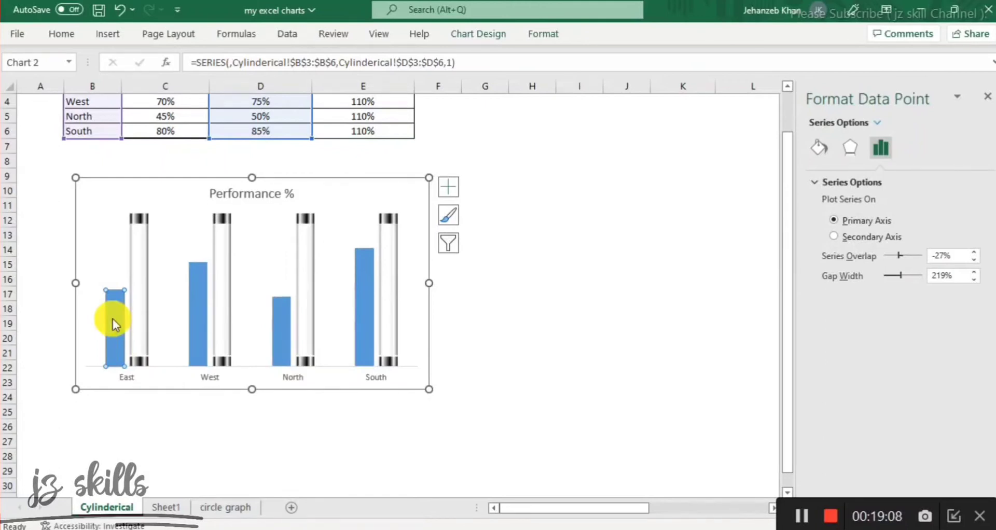
pyautogui.click(817, 142)
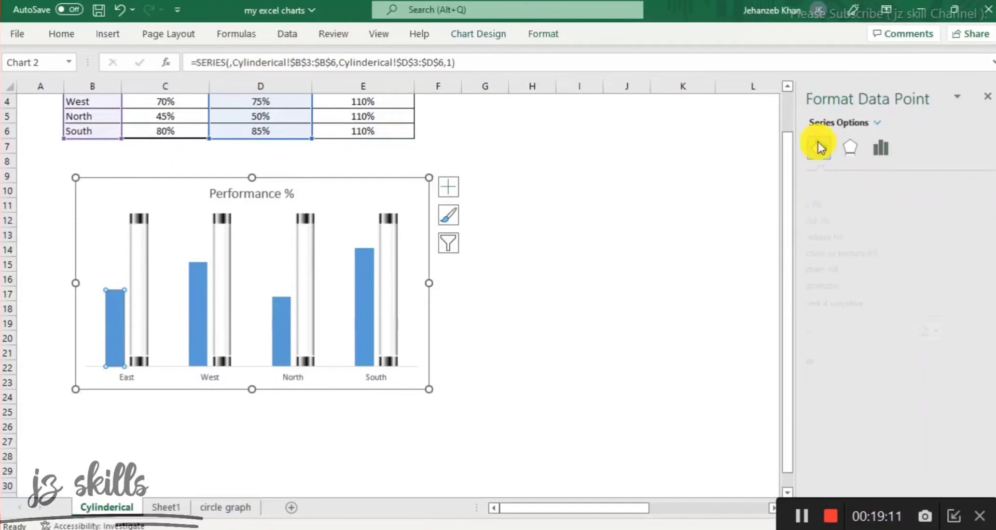
pyautogui.click(828, 220)
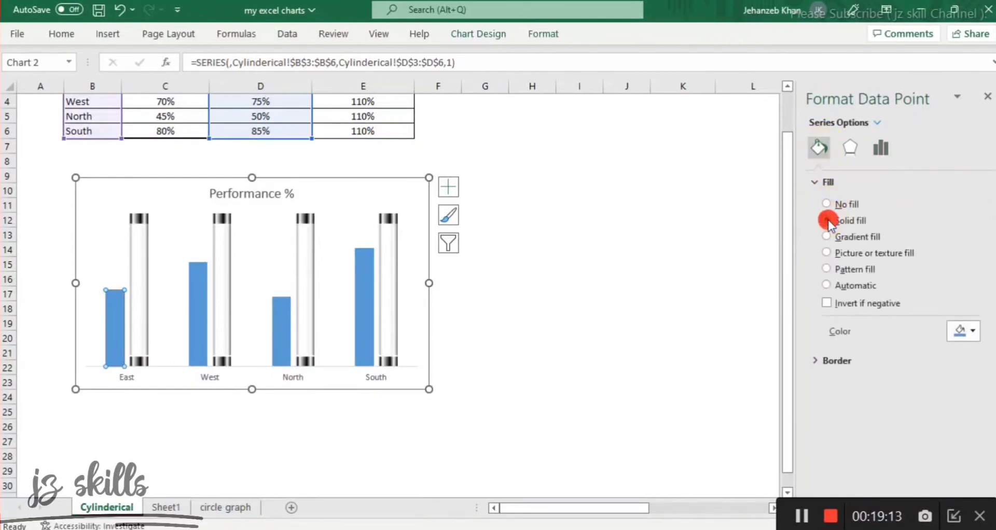
pyautogui.click(972, 332)
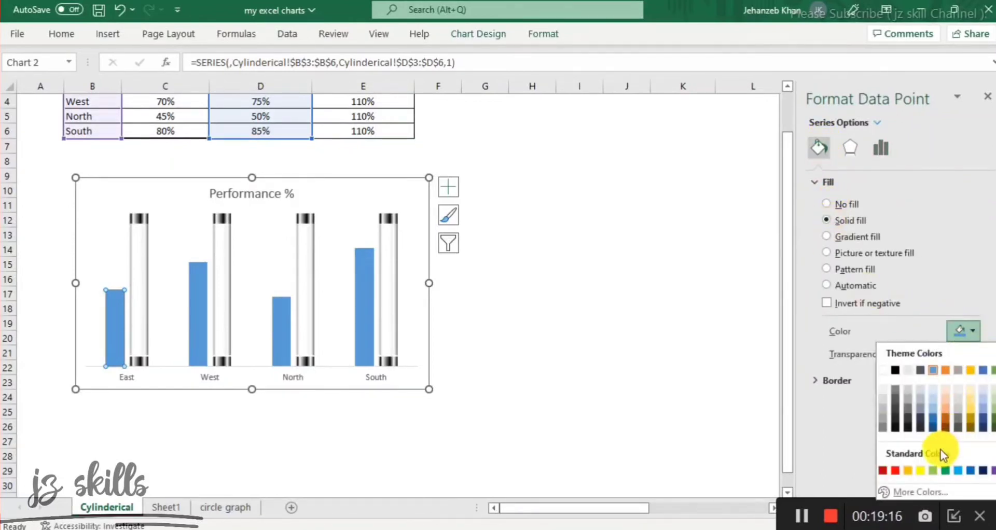
pyautogui.click(895, 472)
# Give the West column of the blue series a solid dark blue fill.
pyautogui.click(198, 300)
pyautogui.click(826, 285)
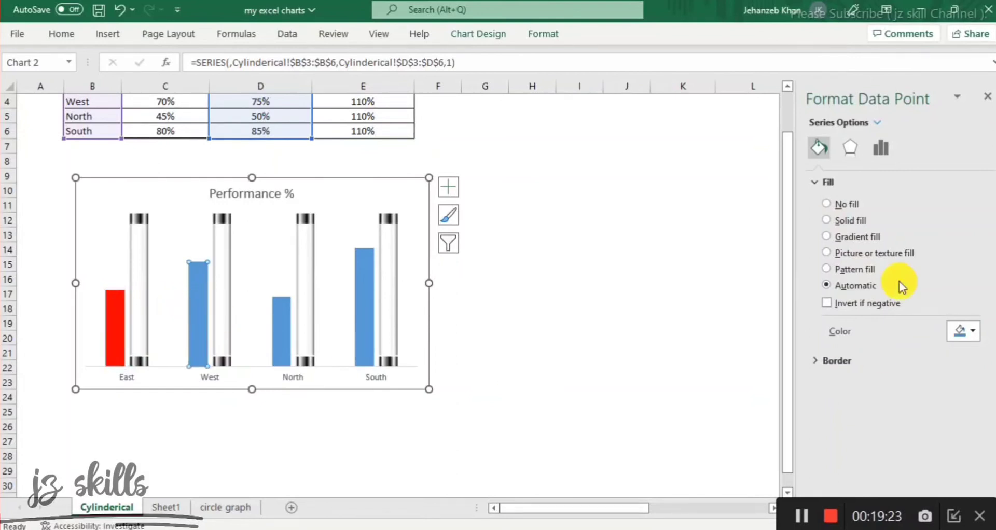
pyautogui.click(831, 219)
pyautogui.click(973, 330)
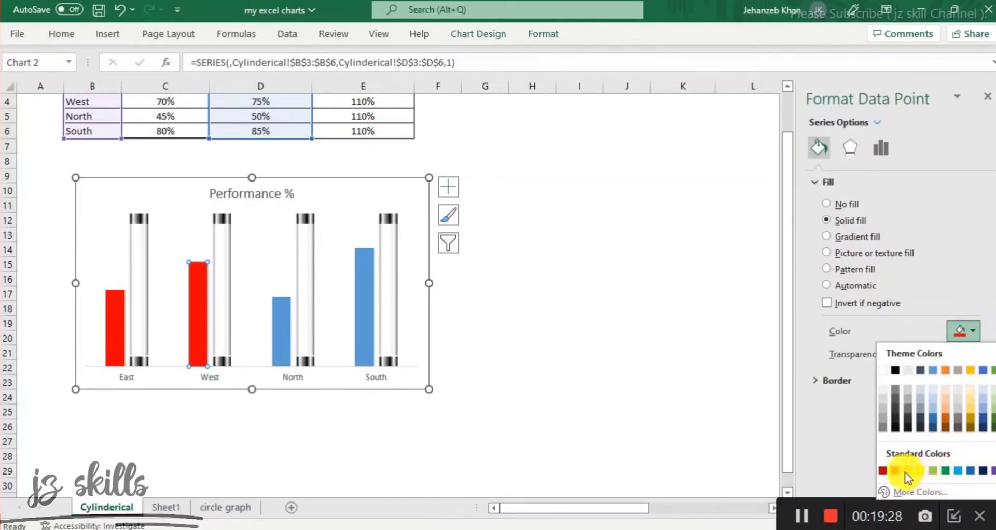
pyautogui.click(983, 470)
# Give the North column of the blue series a solid purple fill.
pyautogui.click(279, 340)
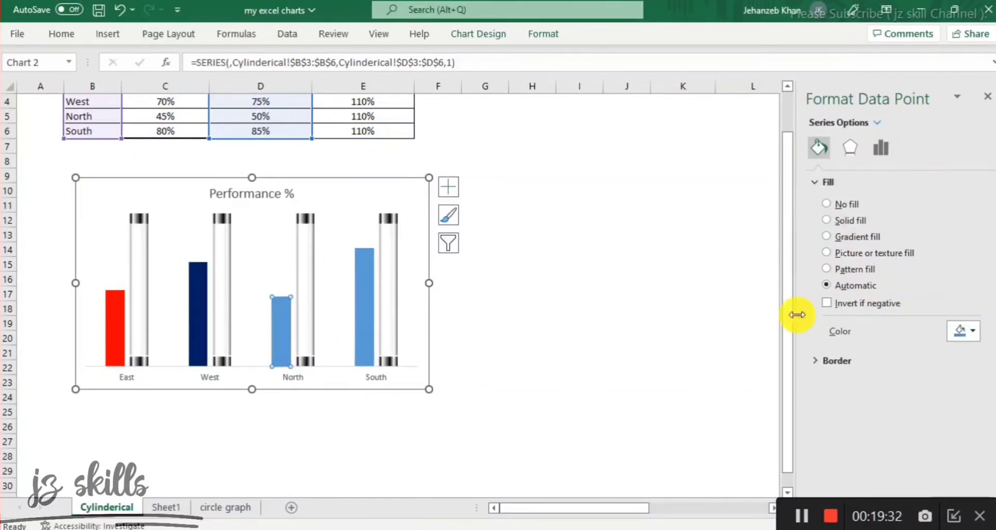
pyautogui.click(976, 337)
pyautogui.click(829, 220)
pyautogui.click(970, 334)
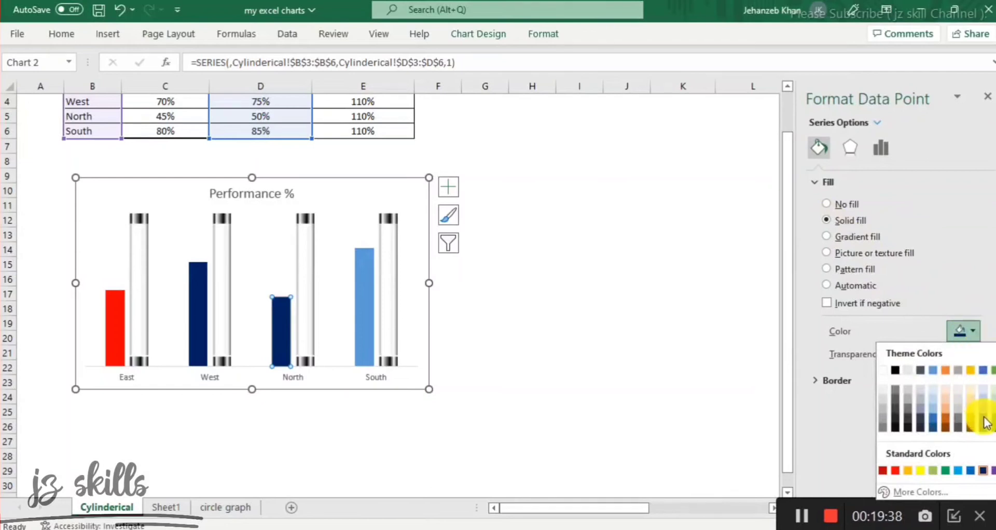
pyautogui.click(993, 470)
# Give the South column of the blue series a solid dark green fill.
pyautogui.click(363, 316)
pyautogui.click(970, 332)
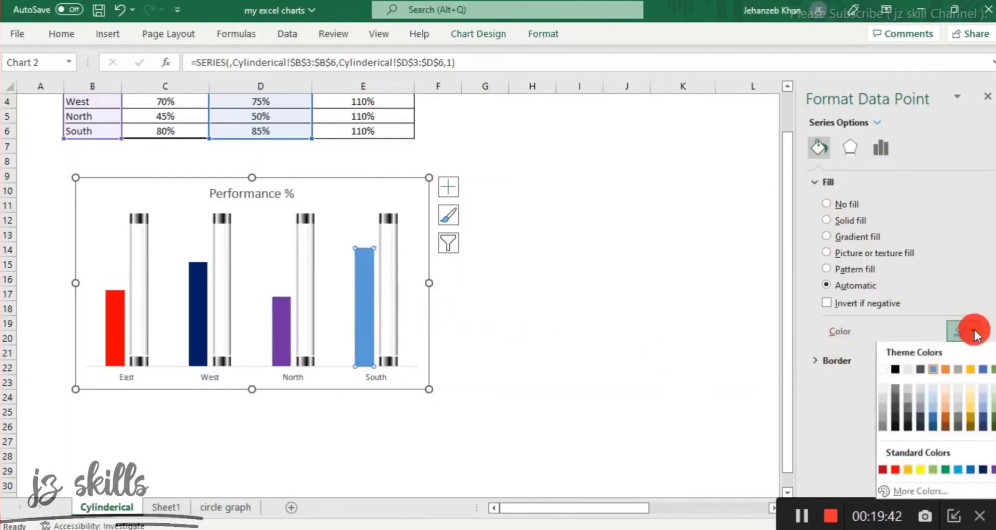
pyautogui.click(824, 220)
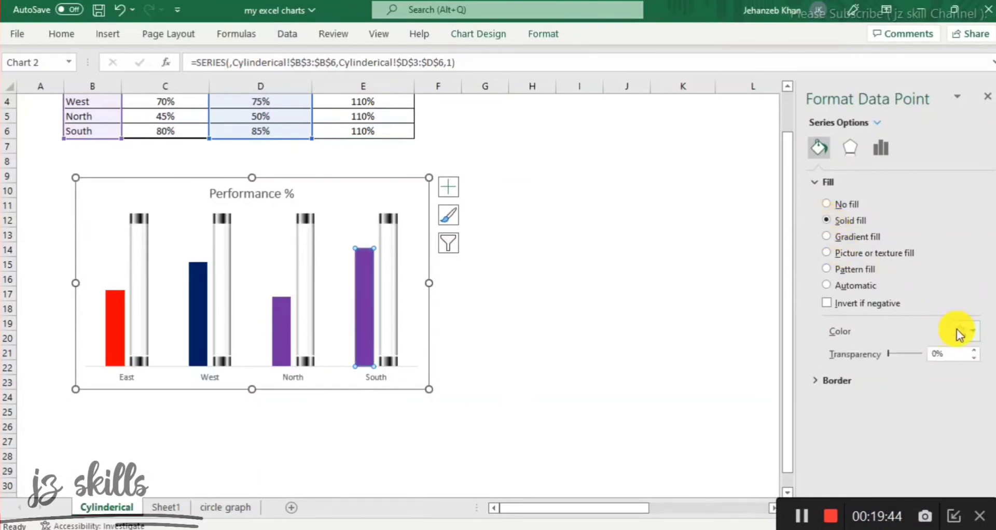
pyautogui.click(972, 329)
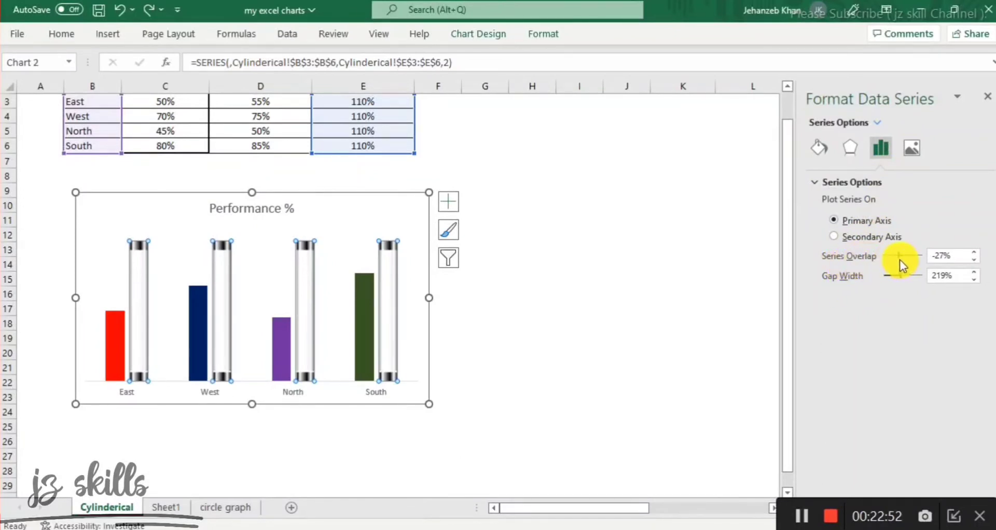
# Set the cylinder series' overlap to 100% and its gap width to 139%, and deselect the chart.
pyautogui.moveTo(901, 259); pyautogui.dragTo(915, 260)
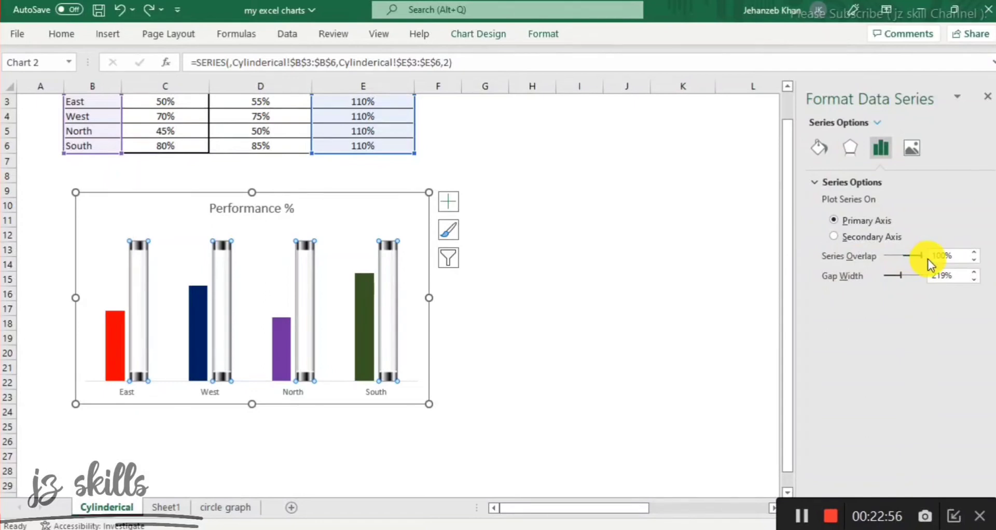
pyautogui.moveTo(927, 259); pyautogui.dragTo(926, 258)
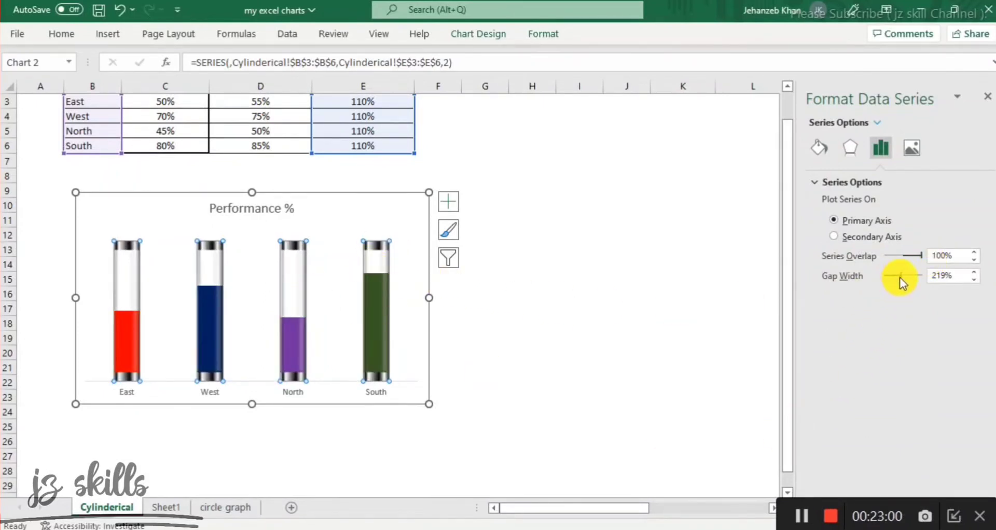
pyautogui.moveTo(899, 276); pyautogui.dragTo(892, 273)
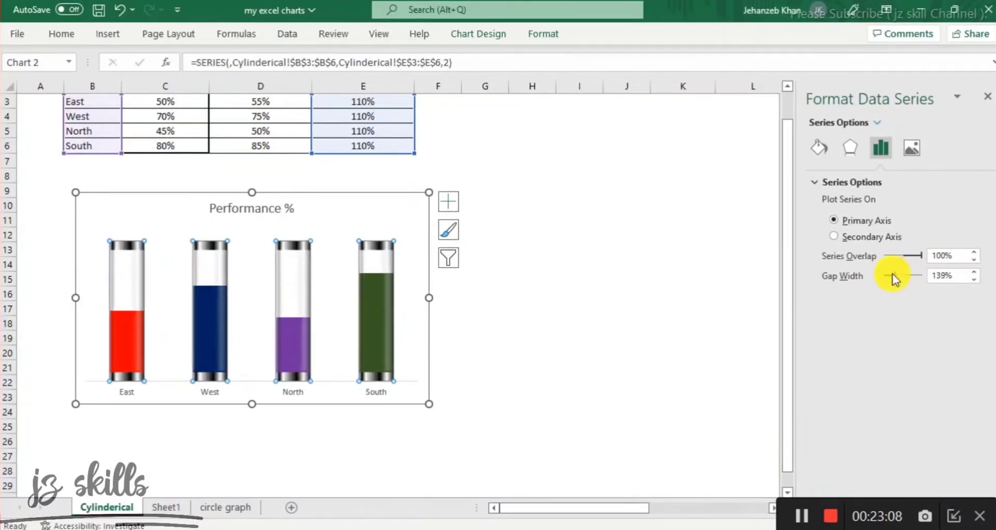
pyautogui.click(690, 310)
# Test the chart with new Performance % values: 50% for North in C5 and 40% for West in C4.
pyautogui.scroll(1, 214, 210)
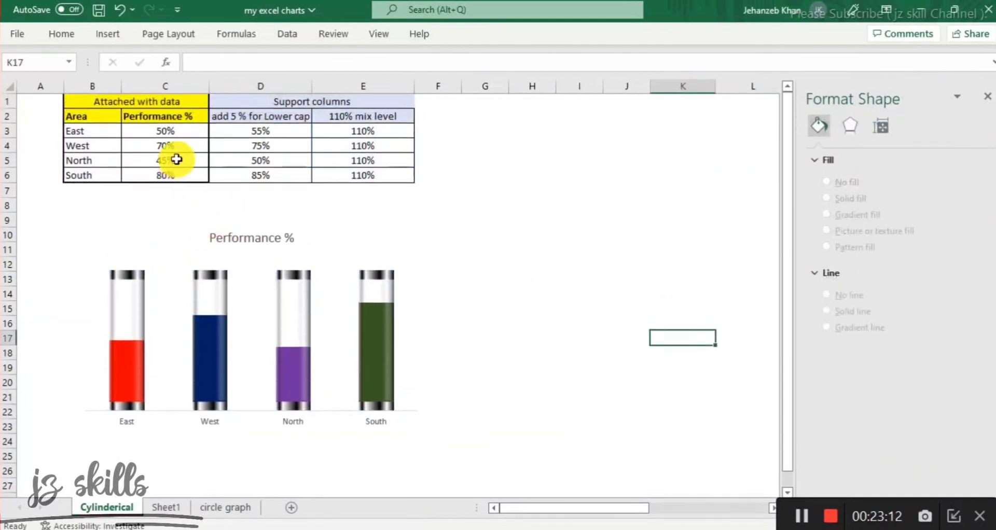
pyautogui.click(166, 161)
pyautogui.write('50')
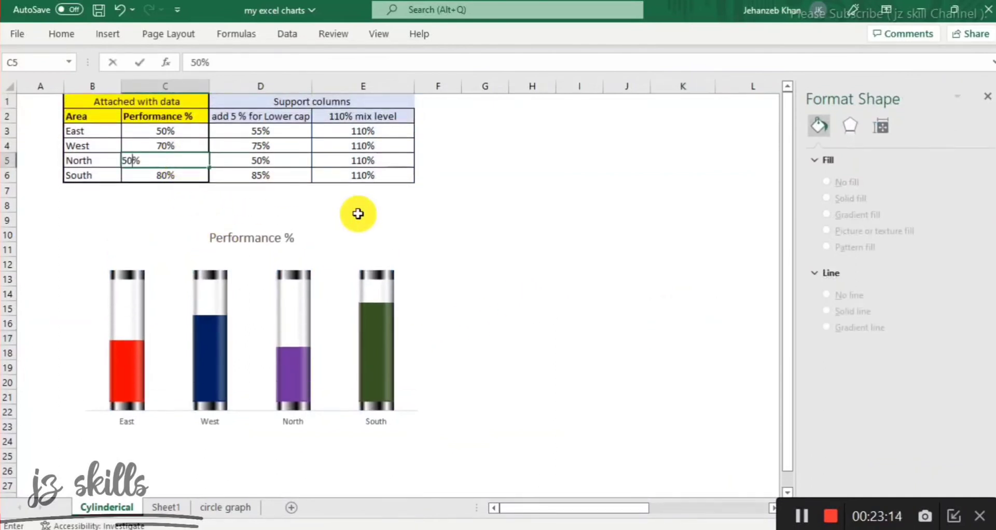
pyautogui.press('Return')
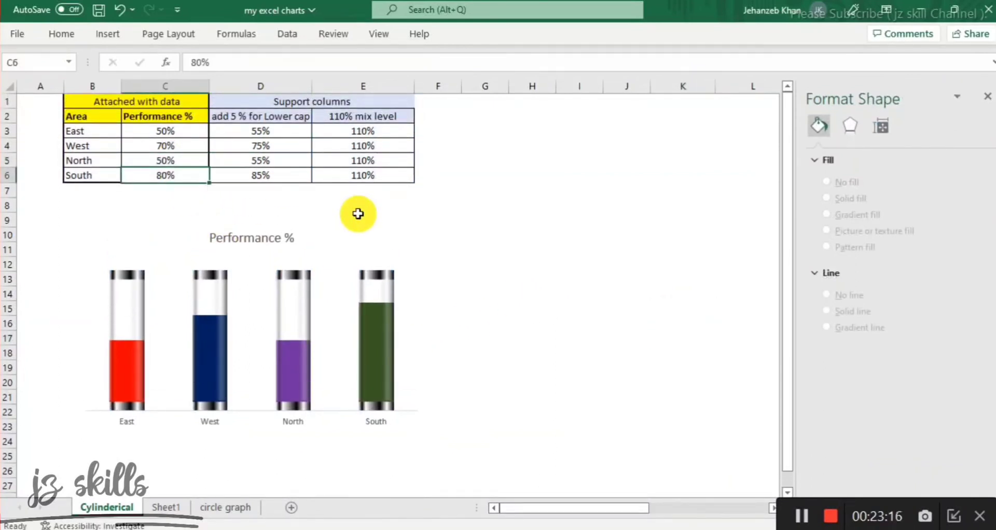
pyautogui.click(166, 147)
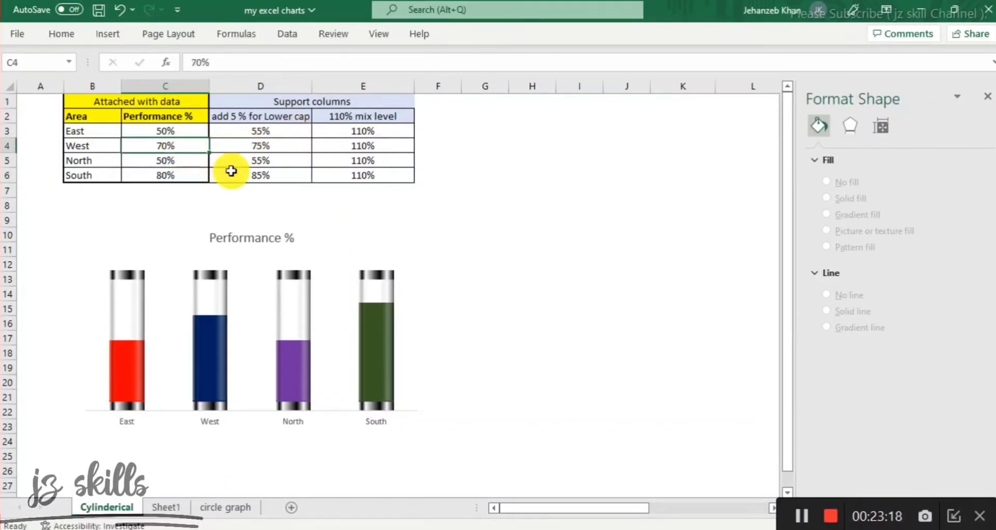
pyautogui.write('40')
pyautogui.press('Return')
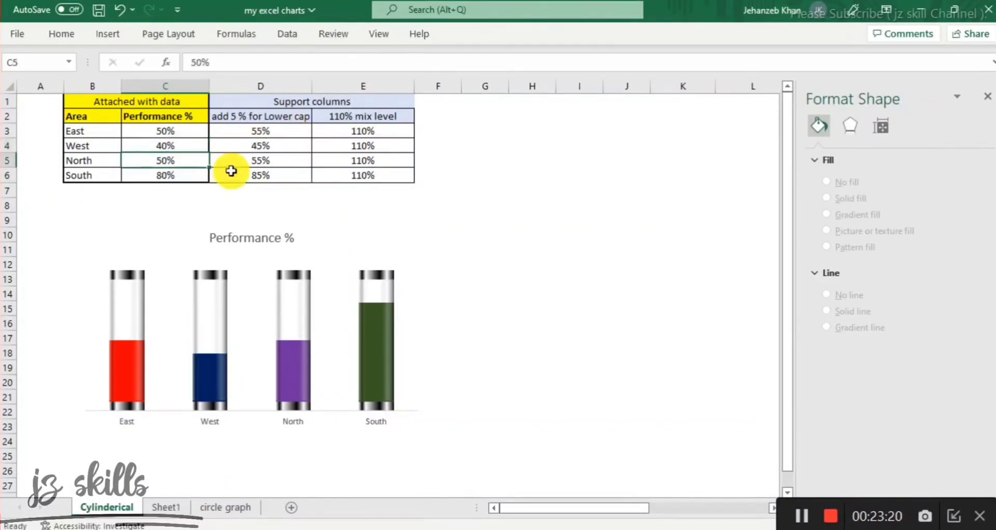
pyautogui.click(524, 264)
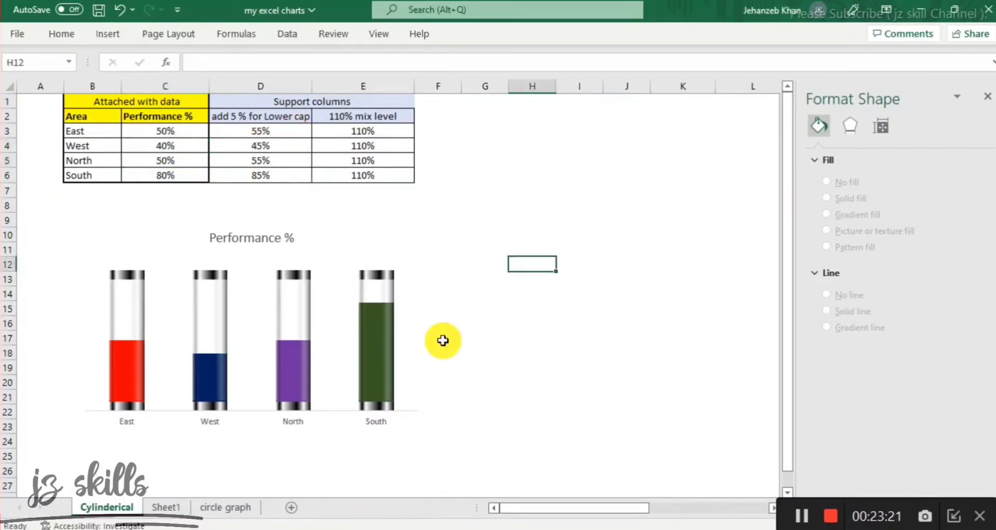
# Set the chart's horizontal axis labels to Agency FB at size 12.
pyautogui.click(214, 422)
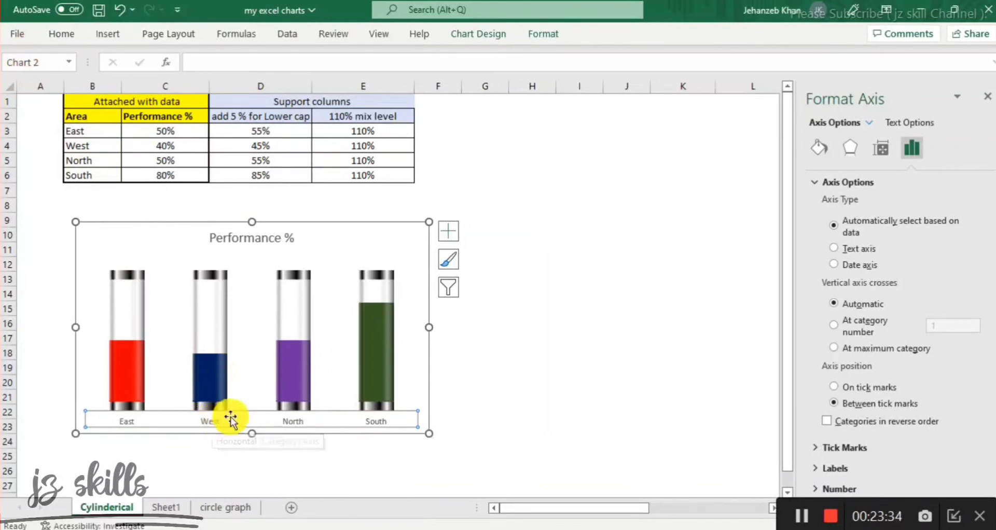
pyautogui.click(66, 37)
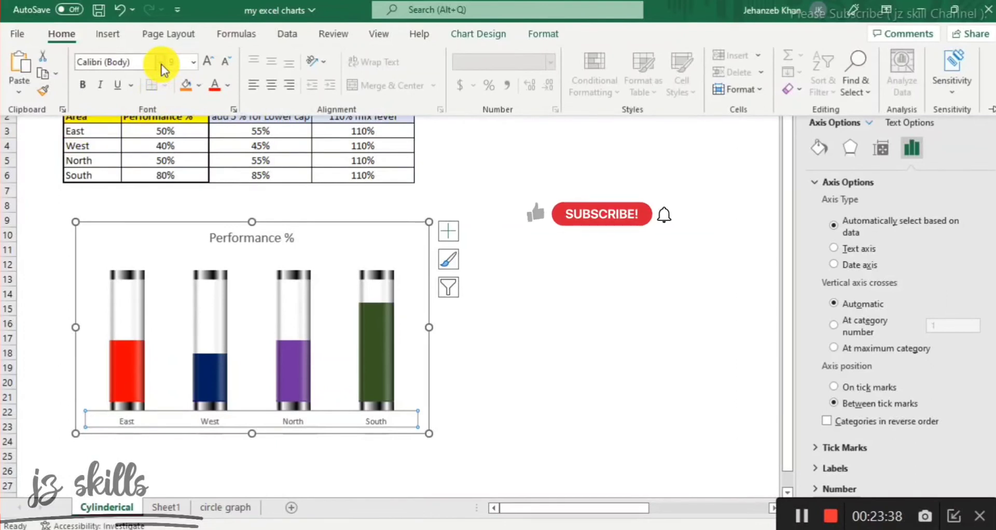
pyautogui.click(160, 63)
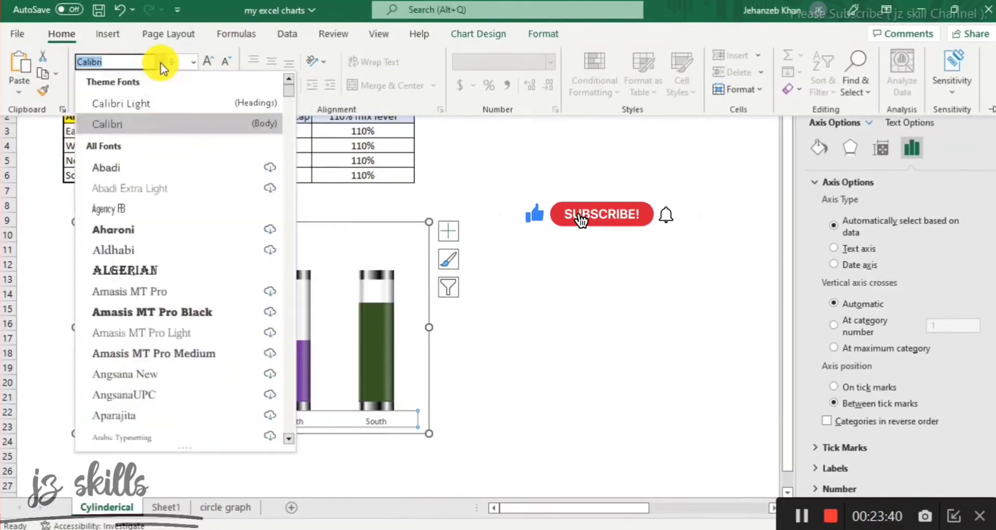
pyautogui.click(159, 206)
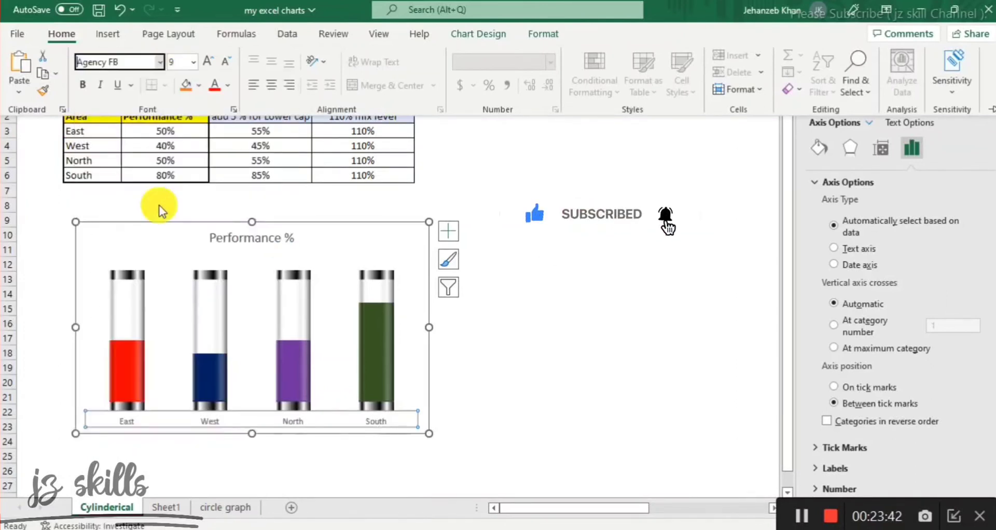
pyautogui.click(194, 64)
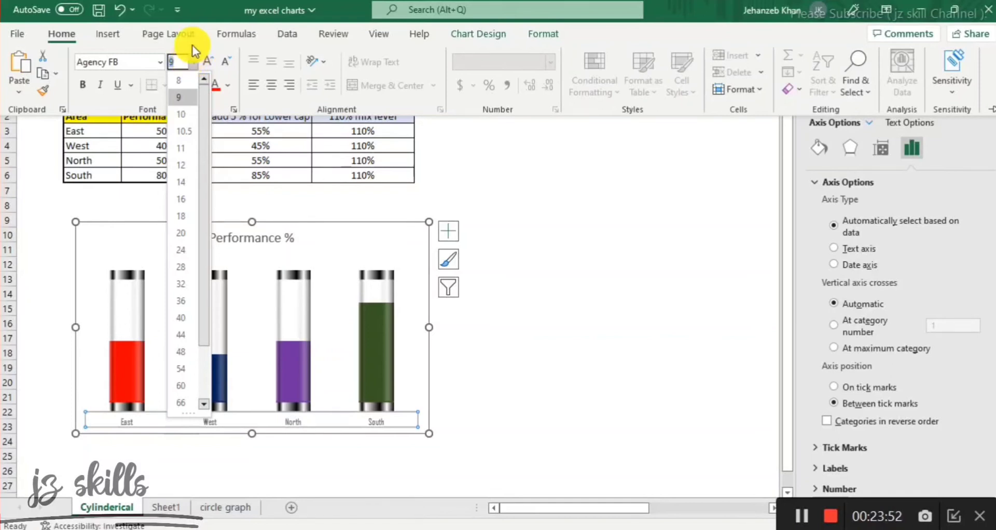
pyautogui.click(186, 164)
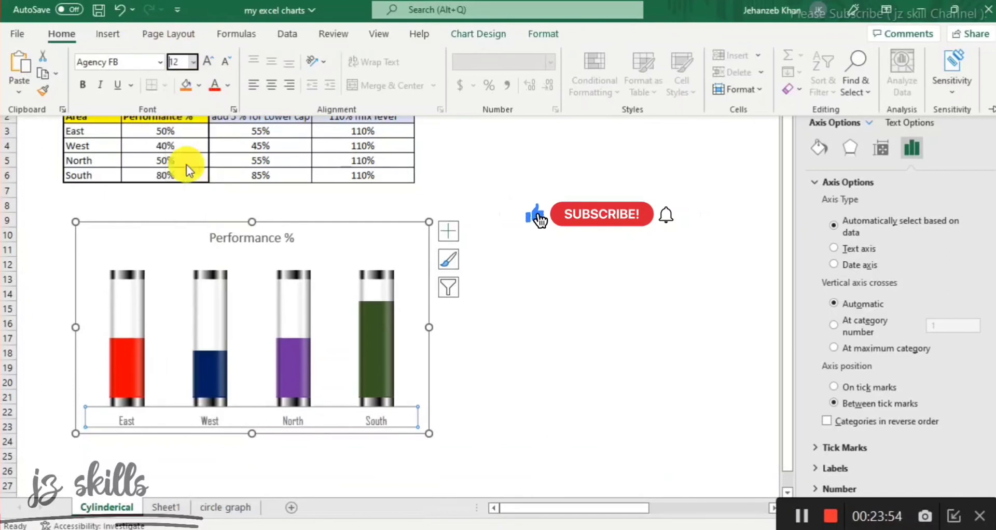
# Make the horizontal axis labels bold and black, and collapse the ribbon.
pyautogui.click(82, 85)
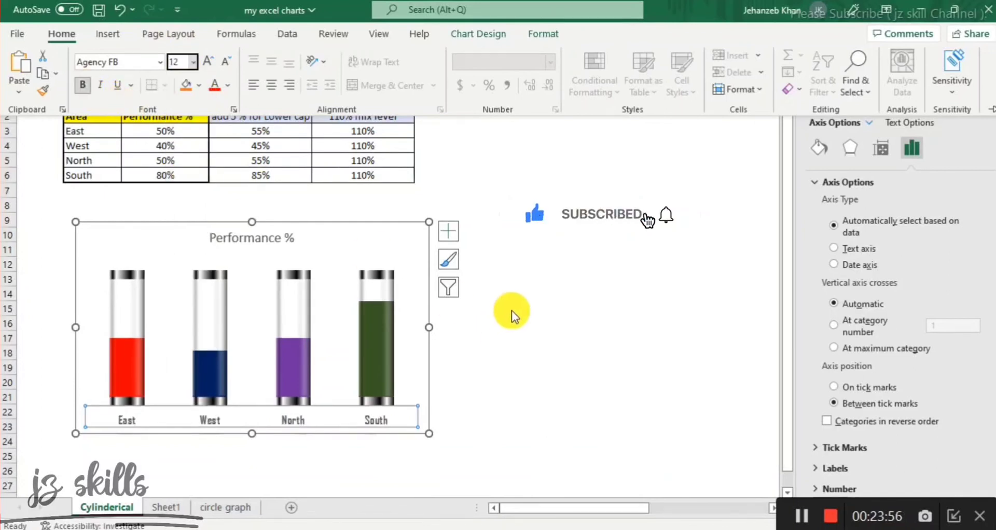
pyautogui.click(228, 85)
pyautogui.click(228, 100)
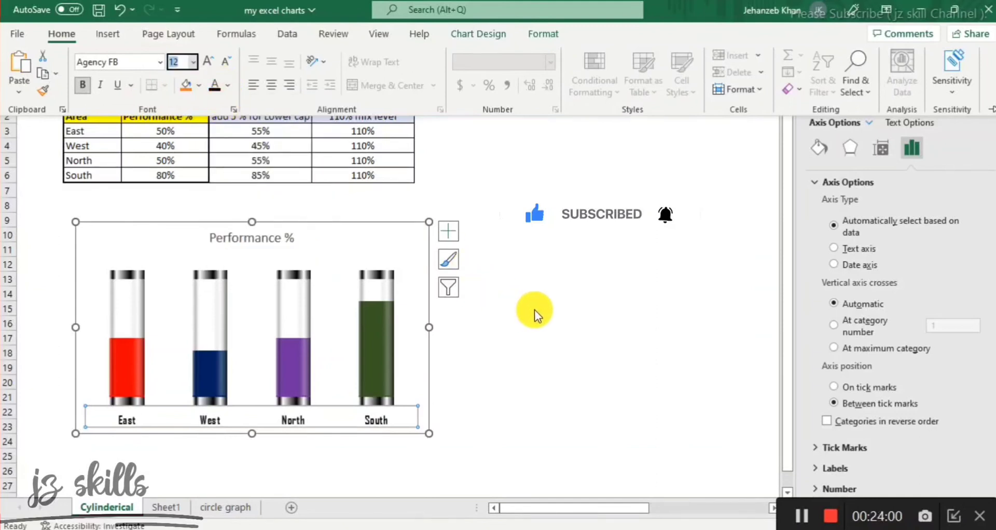
pyautogui.hotkey('ctrl', 'F1')
pyautogui.click(534, 428)
pyautogui.click(373, 421)
pyautogui.click(333, 409)
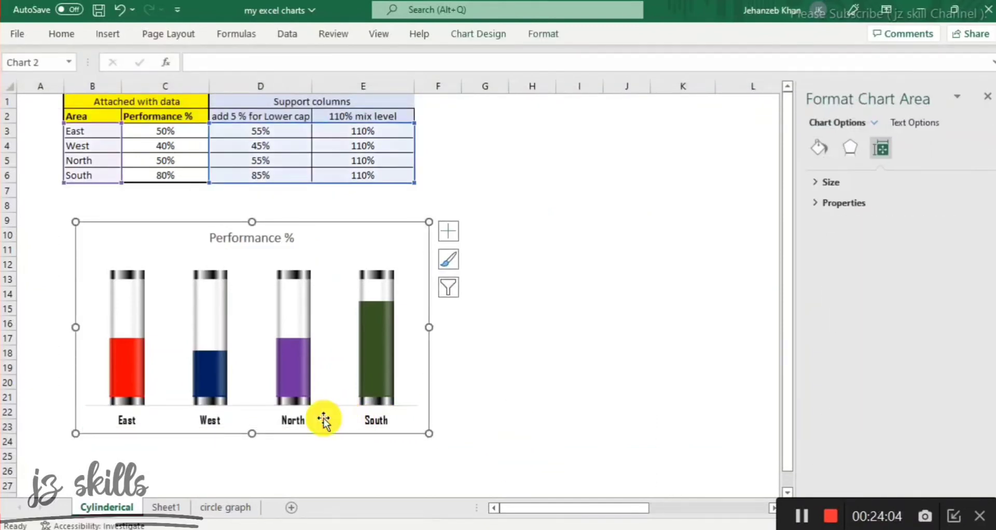
# Set the line weight of the chart's horizontal axis to 2¼ pt.
pyautogui.click(247, 409)
pyautogui.rightClick(247, 409)
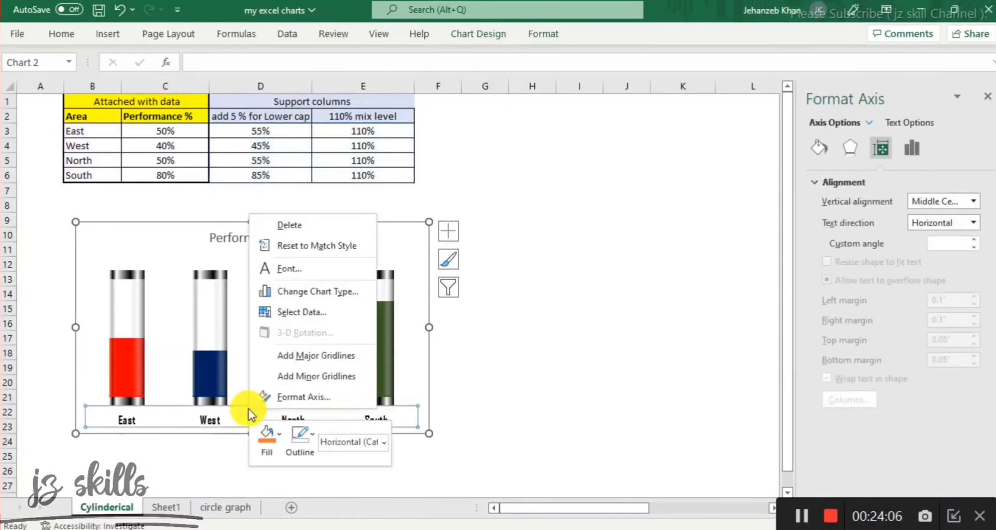
pyautogui.click(312, 435)
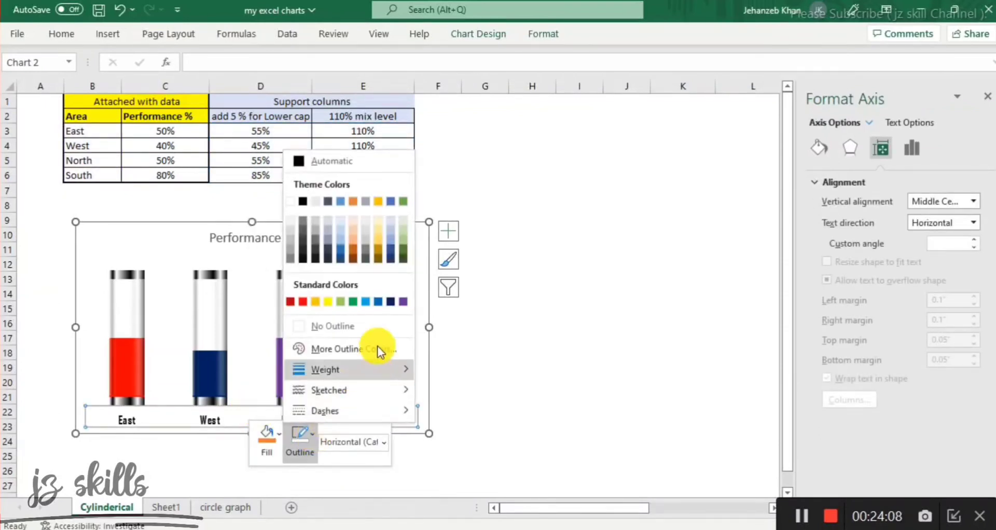
pyautogui.moveTo(406, 372)
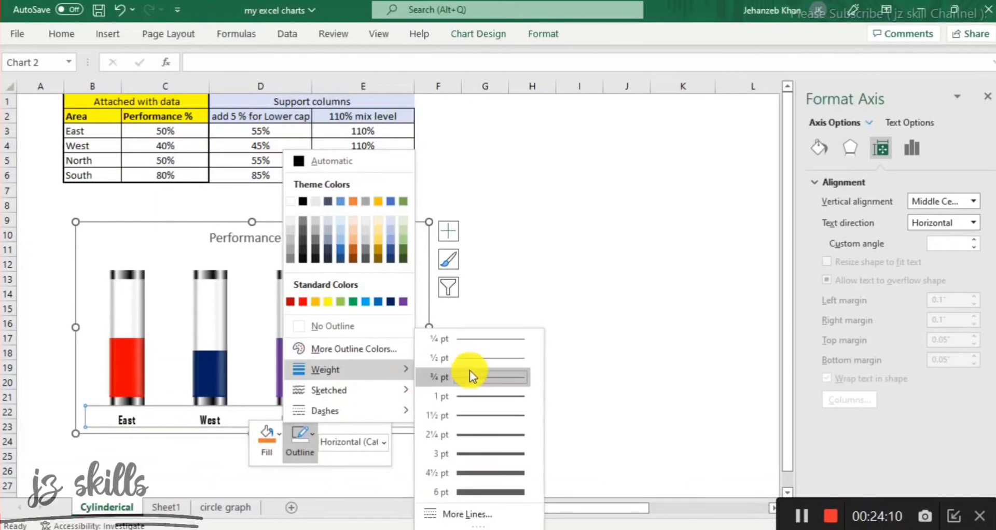
pyautogui.click(480, 436)
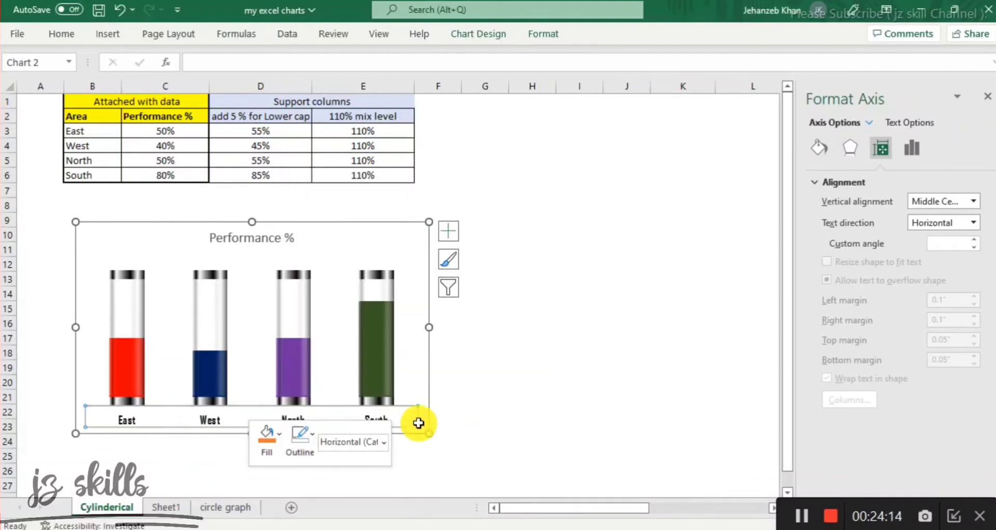
pyautogui.rightClick(316, 411)
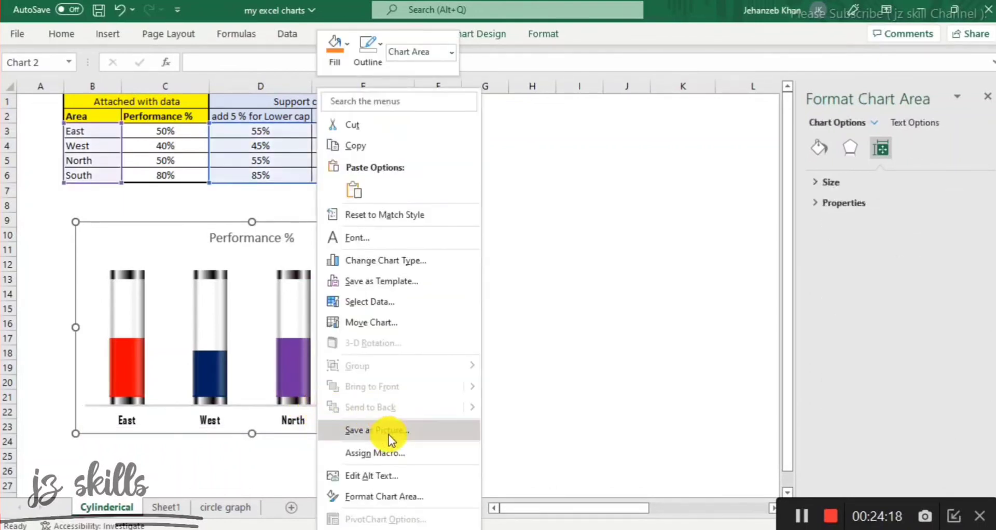
pyautogui.click(567, 372)
pyautogui.click(367, 466)
pyautogui.click(522, 402)
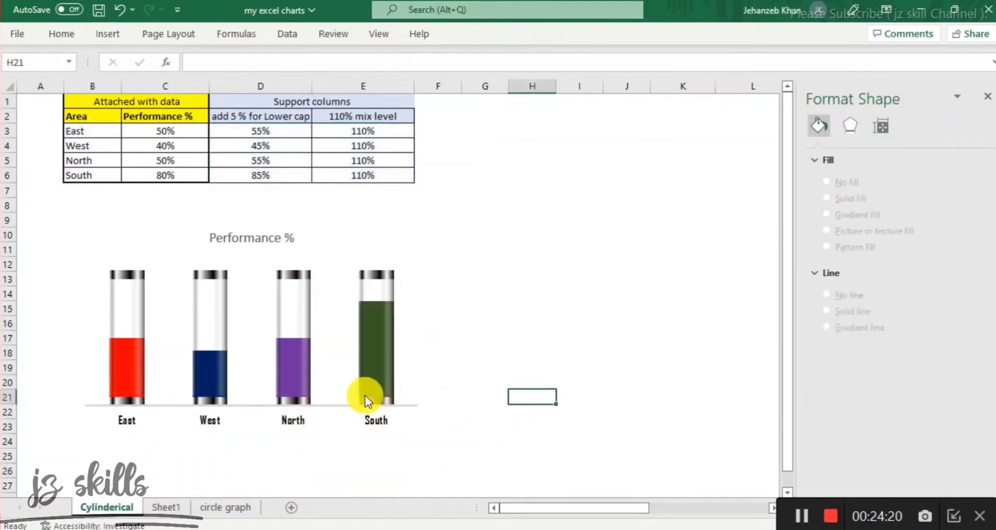
pyautogui.click(329, 411)
pyautogui.rightClick(329, 414)
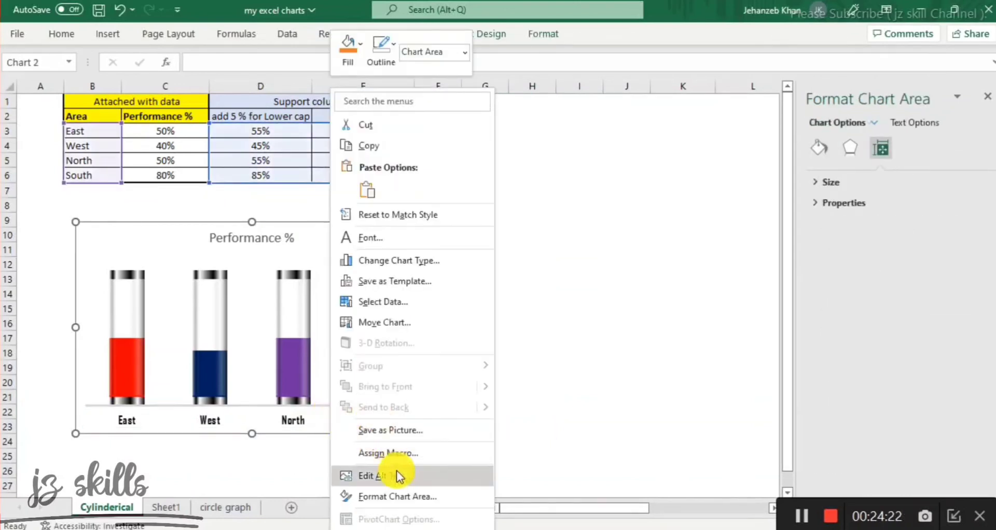
pyautogui.click(574, 328)
# Make the chart's horizontal axis line black and deselect the chart.
pyautogui.click(287, 418)
pyautogui.rightClick(285, 414)
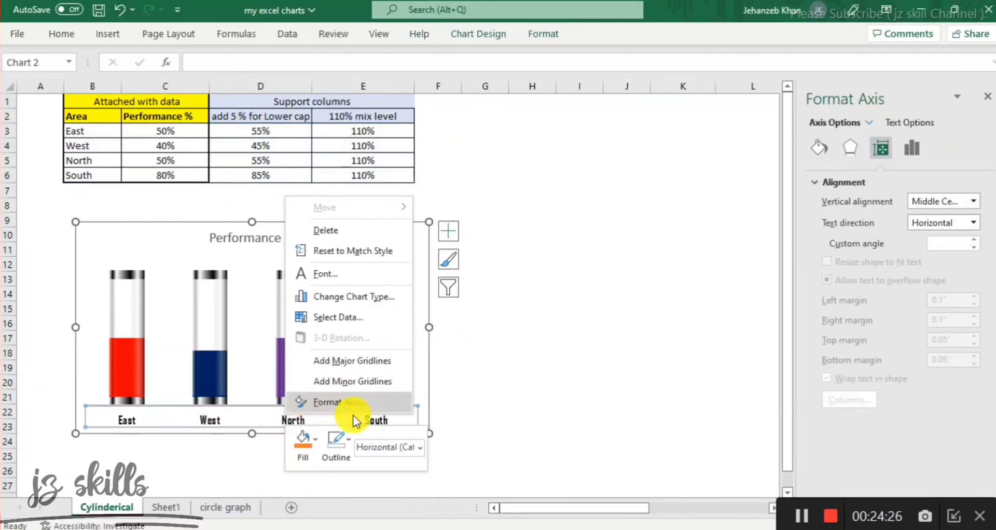
pyautogui.click(353, 441)
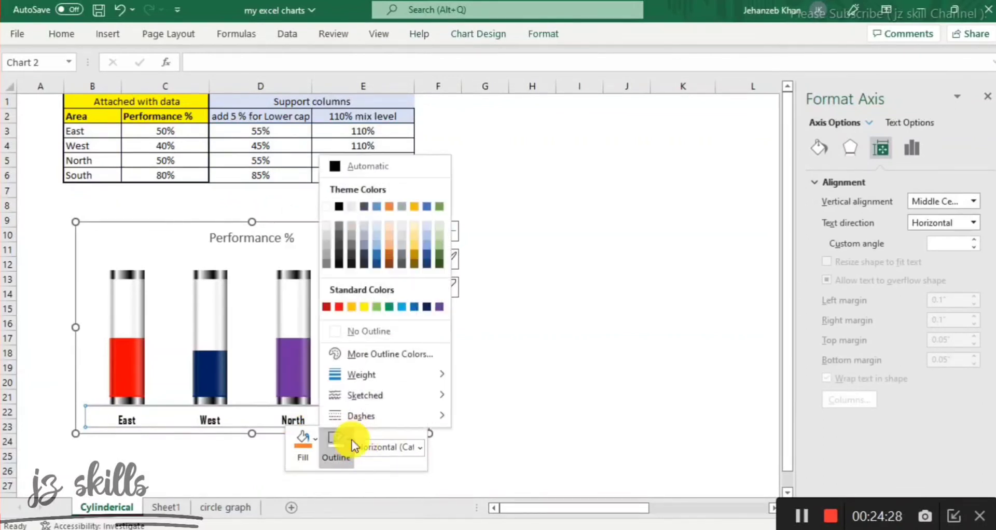
pyautogui.click(339, 206)
pyautogui.click(571, 396)
pyautogui.click(497, 307)
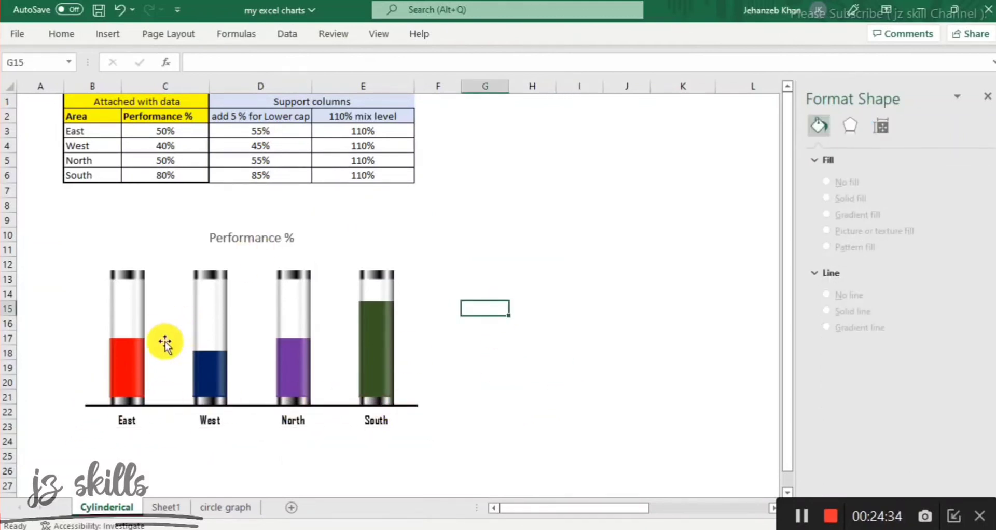
pyautogui.click(247, 238)
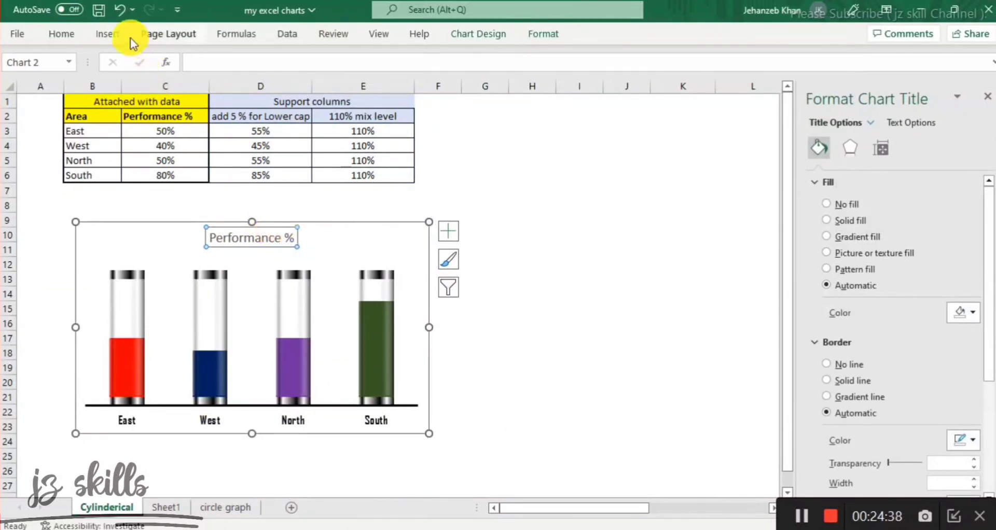
pyautogui.click(73, 33)
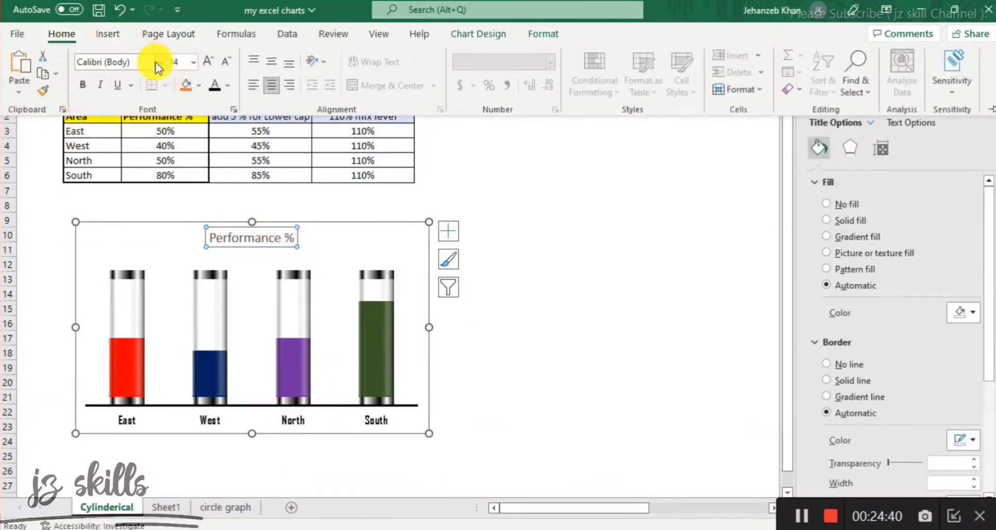
pyautogui.click(160, 59)
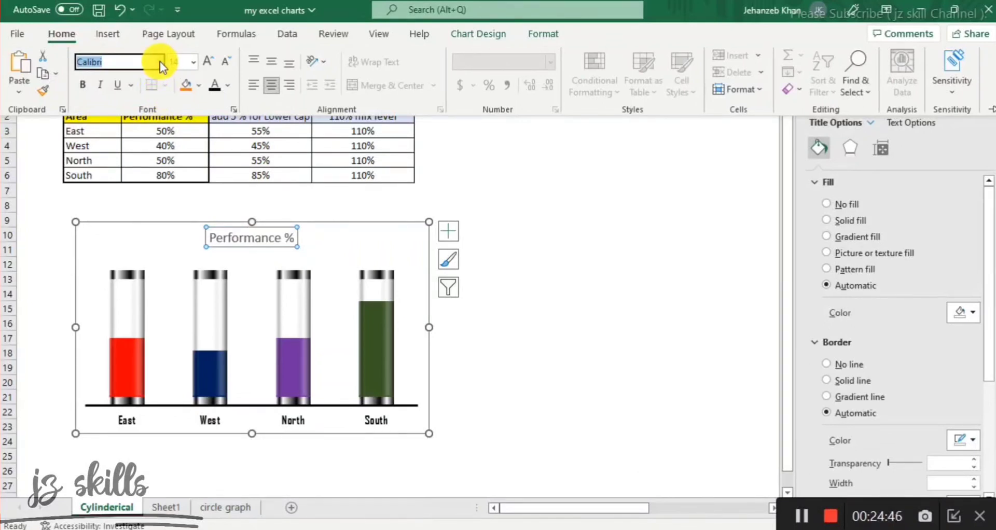
pyautogui.click(269, 226)
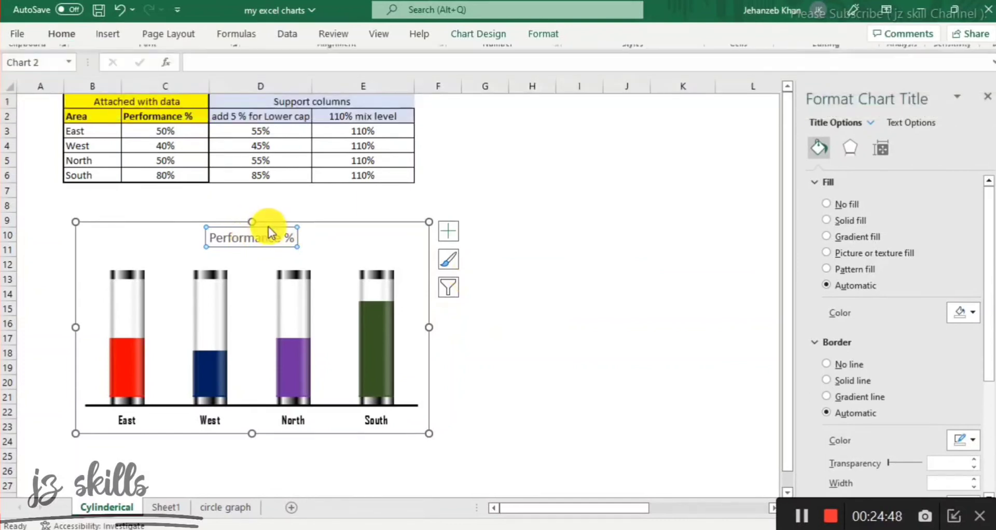
pyautogui.click(273, 227)
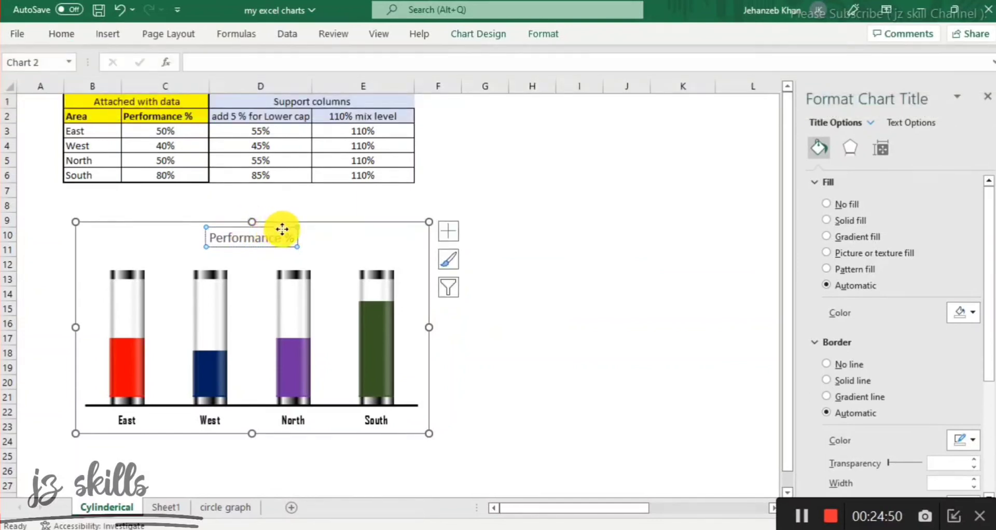
pyautogui.click(61, 34)
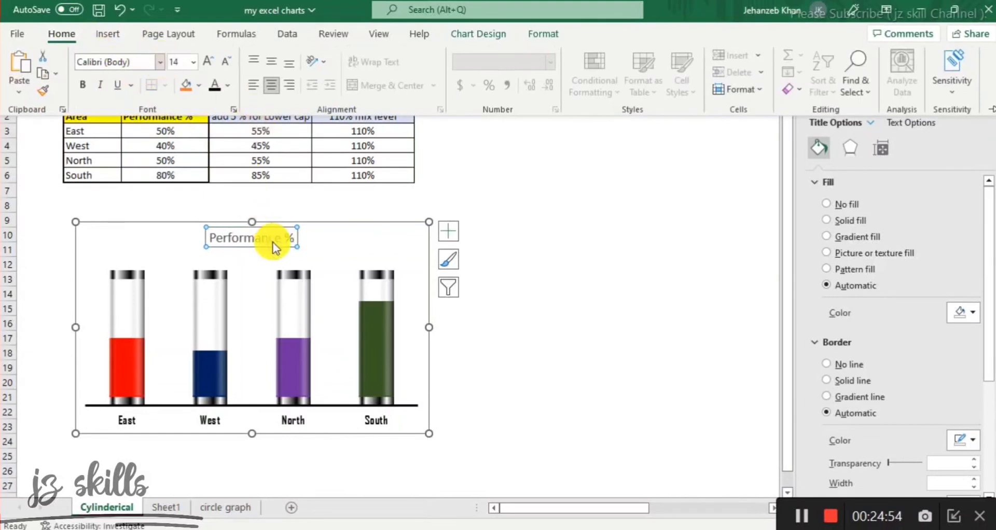
pyautogui.click(291, 238)
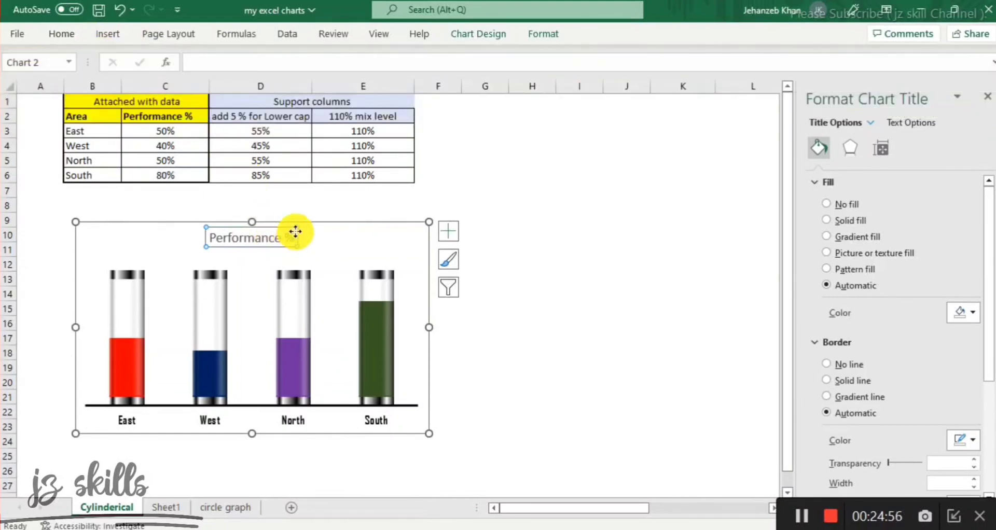
pyautogui.moveTo(209, 238); pyautogui.dragTo(292, 241)
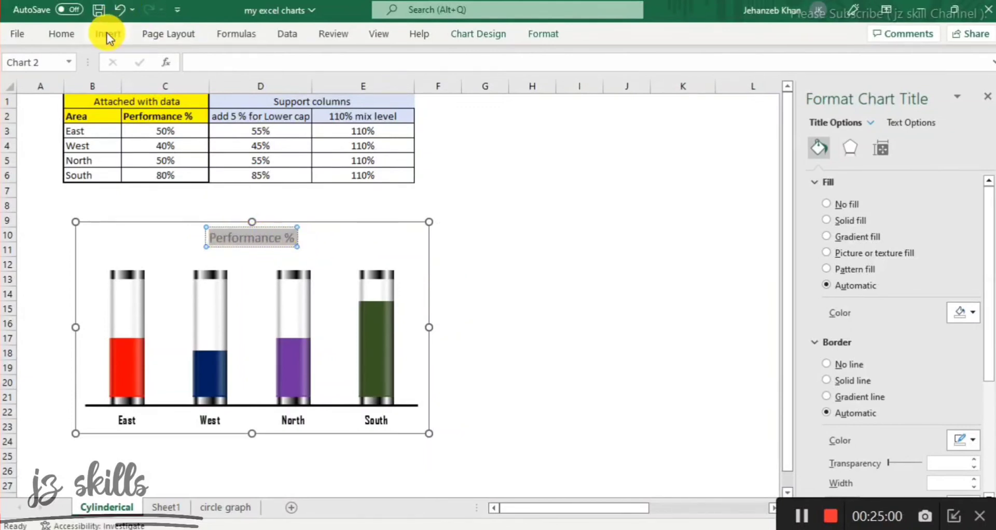
pyautogui.click(61, 34)
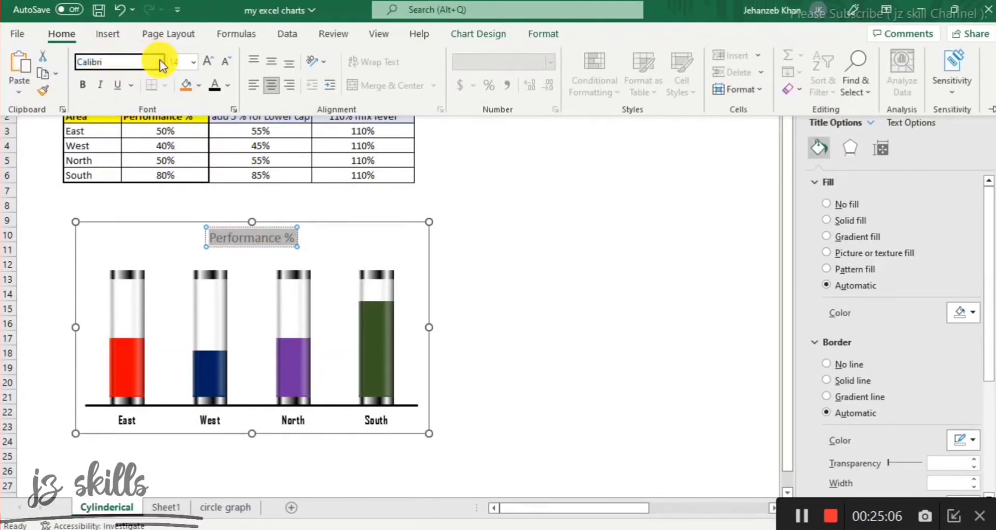
pyautogui.click(462, 229)
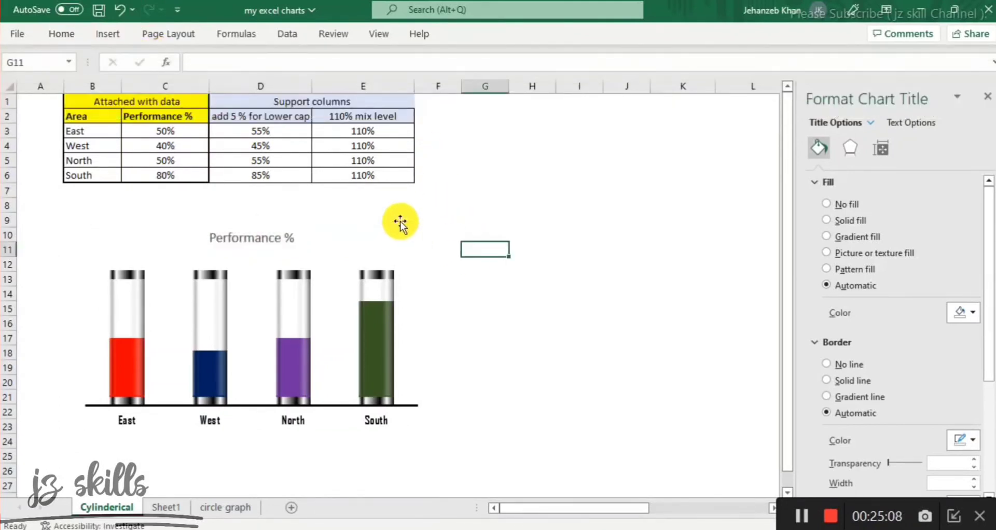
# Add data labels to the glass cylinder series based on the 110% column, and select those labels.
pyautogui.click(386, 280)
pyautogui.click(387, 288)
pyautogui.rightClick(386, 289)
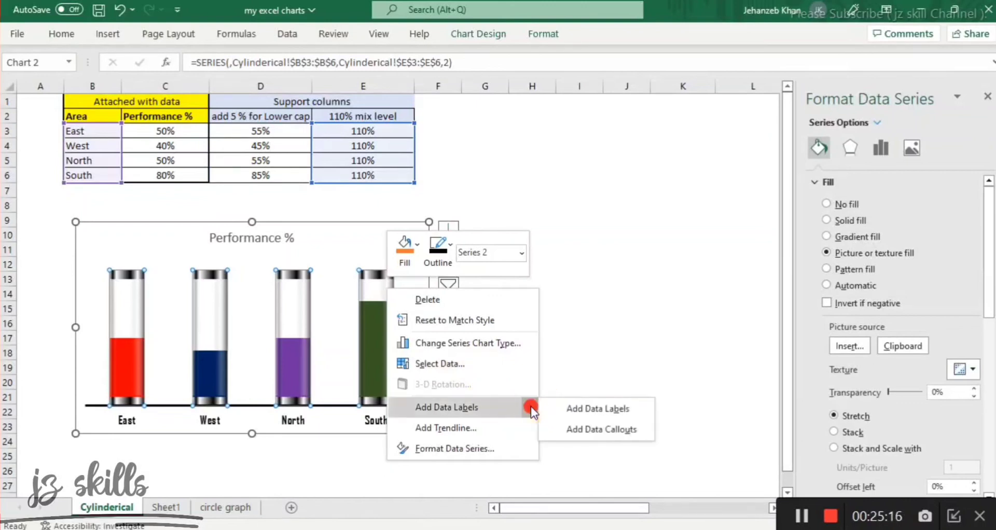
pyautogui.moveTo(530, 406)
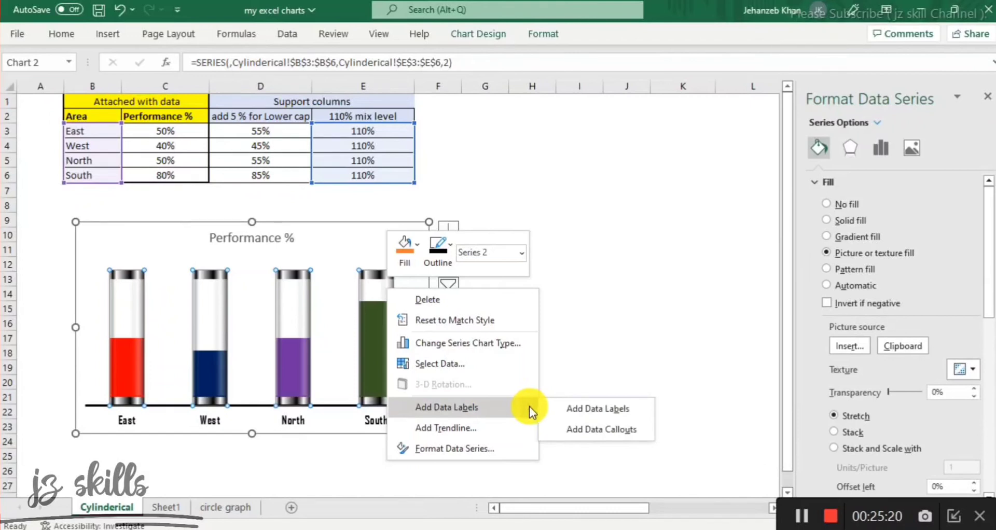
pyautogui.click(574, 409)
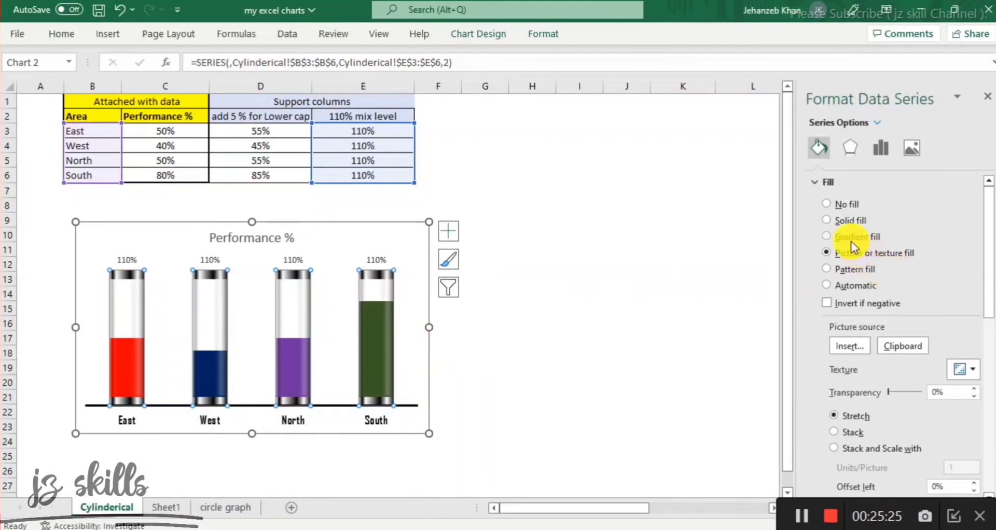
pyautogui.click(378, 260)
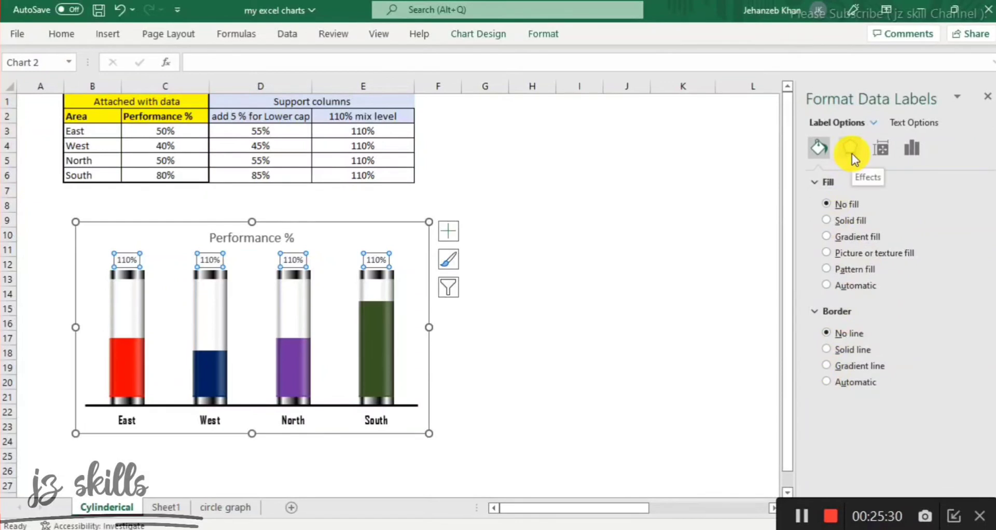
pyautogui.click(106, 33)
pyautogui.click(62, 35)
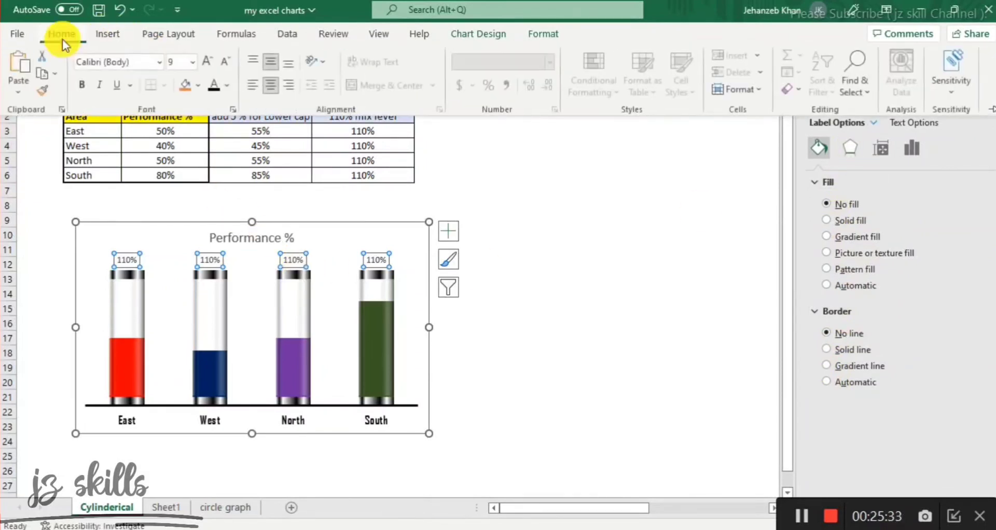
pyautogui.click(161, 64)
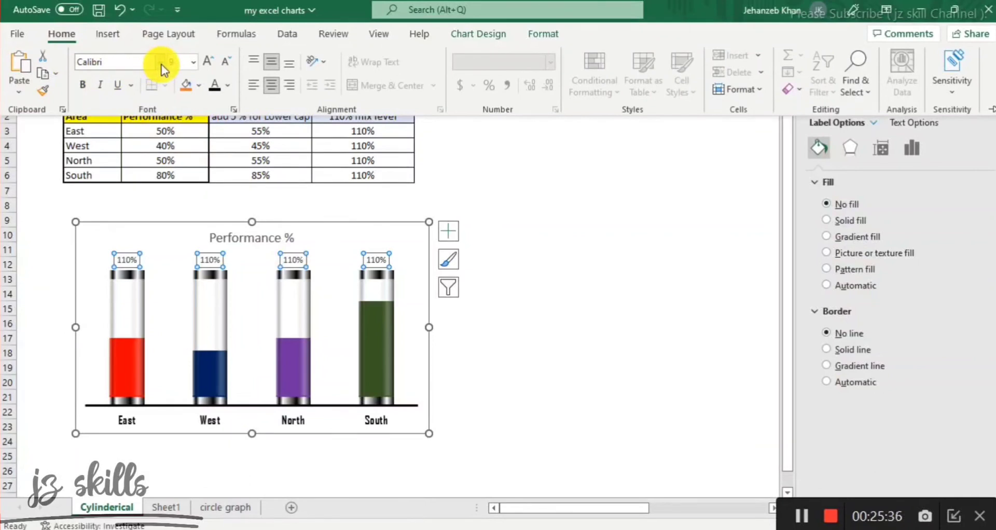
pyautogui.click(487, 270)
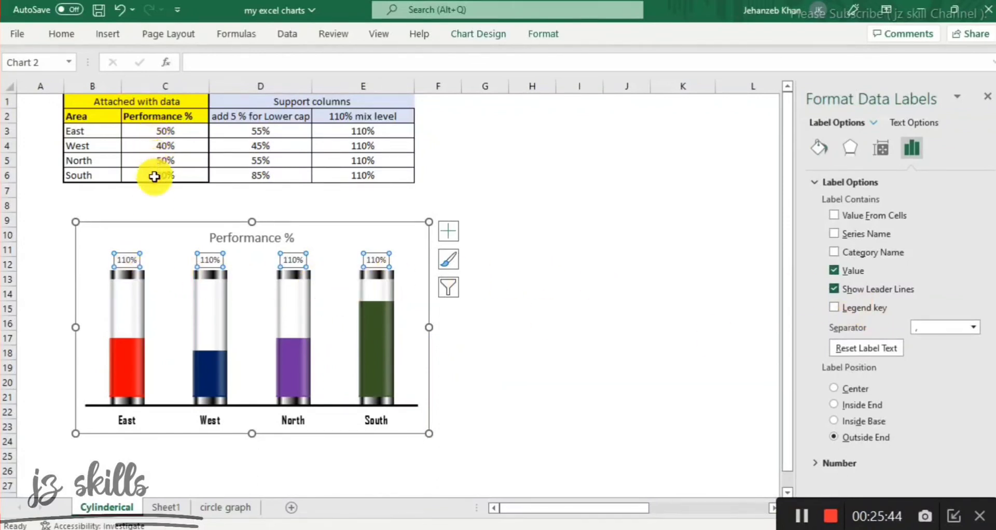
# Make the data labels show only the cell values from Performance % range C3:C6, without the series value or leader lines.
pyautogui.click(834, 215)
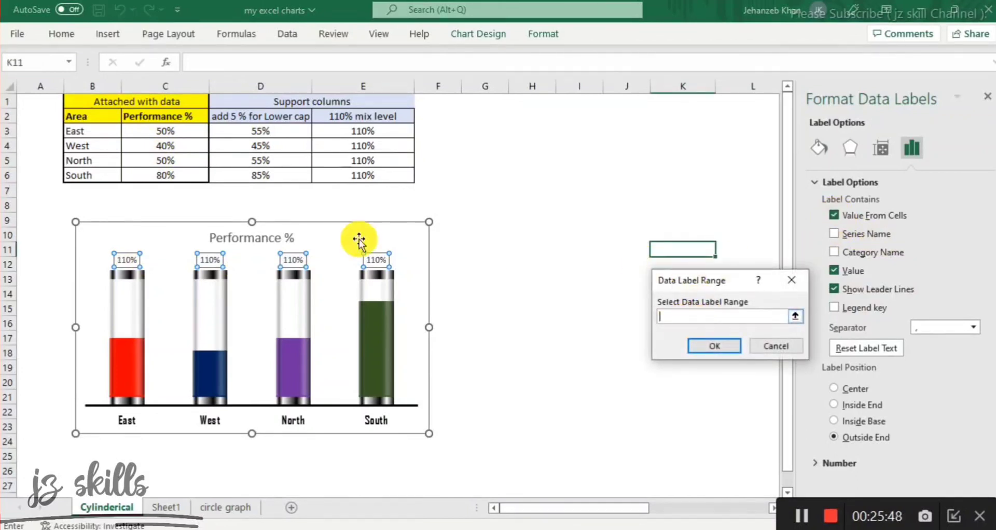
pyautogui.moveTo(164, 131); pyautogui.dragTo(165, 172)
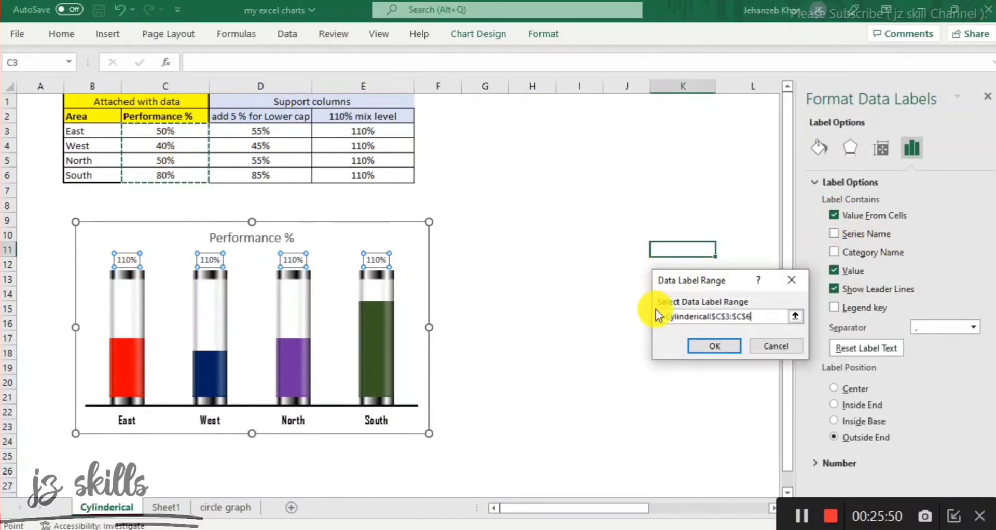
pyautogui.click(718, 345)
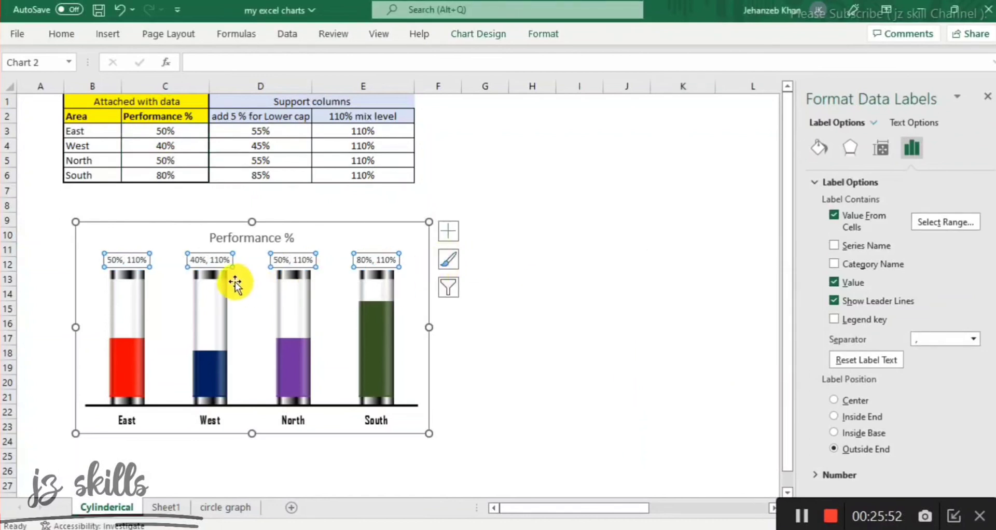
pyautogui.click(834, 283)
pyautogui.click(834, 300)
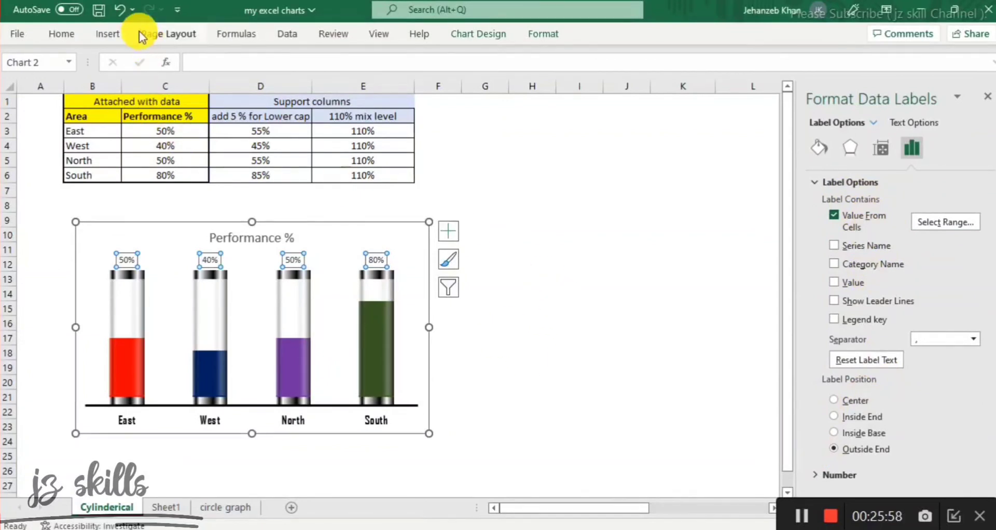
# Format the percentage data labels above the cylinders as bold Agency FB at size 14.
pyautogui.click(66, 33)
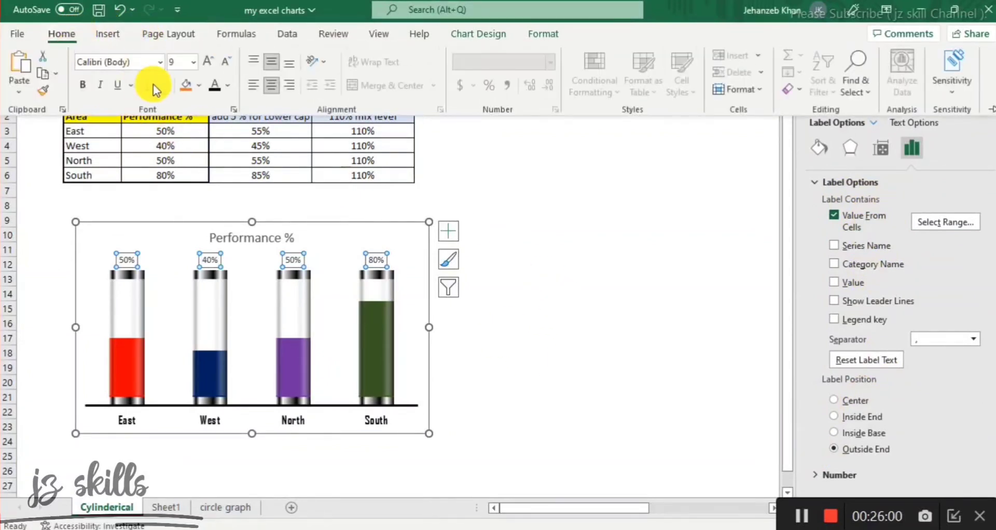
pyautogui.click(195, 61)
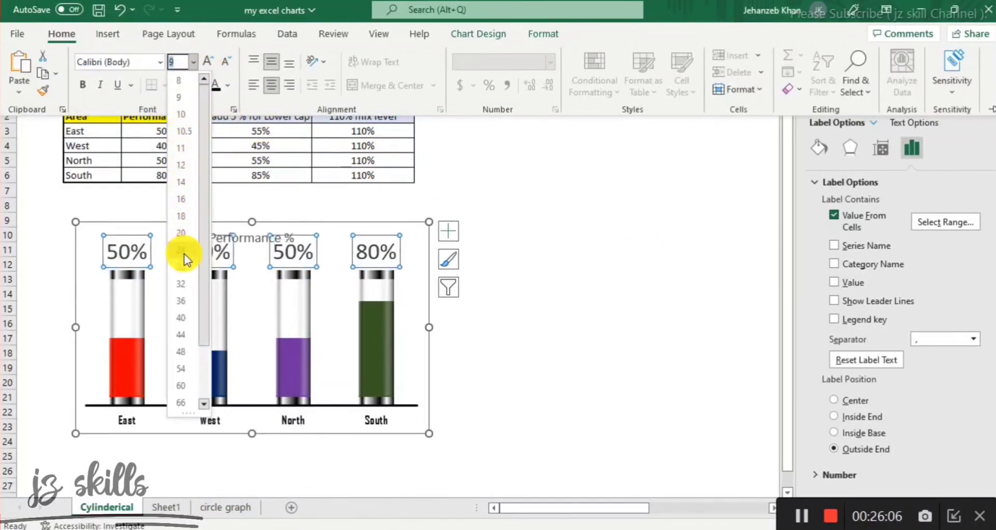
pyautogui.click(189, 186)
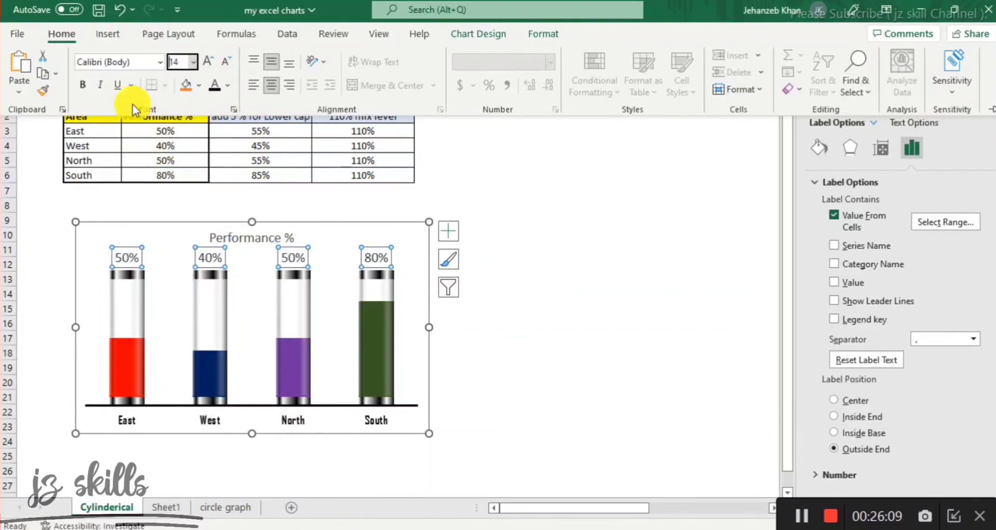
pyautogui.click(160, 58)
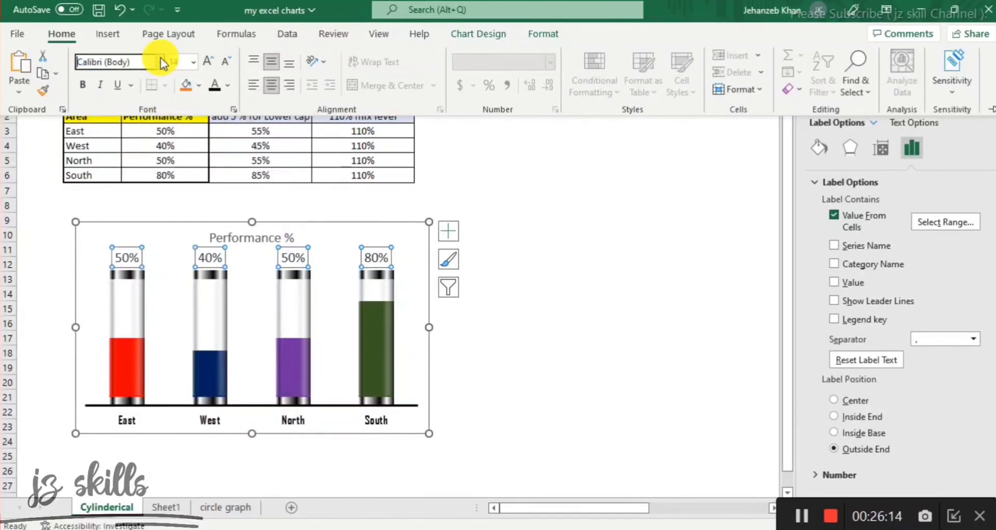
pyautogui.click(161, 58)
pyautogui.click(149, 167)
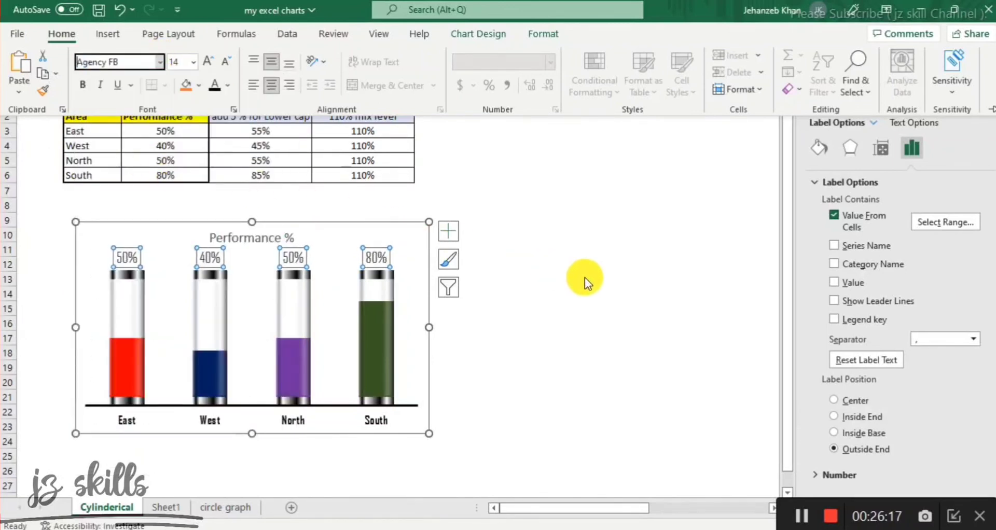
pyautogui.click(80, 85)
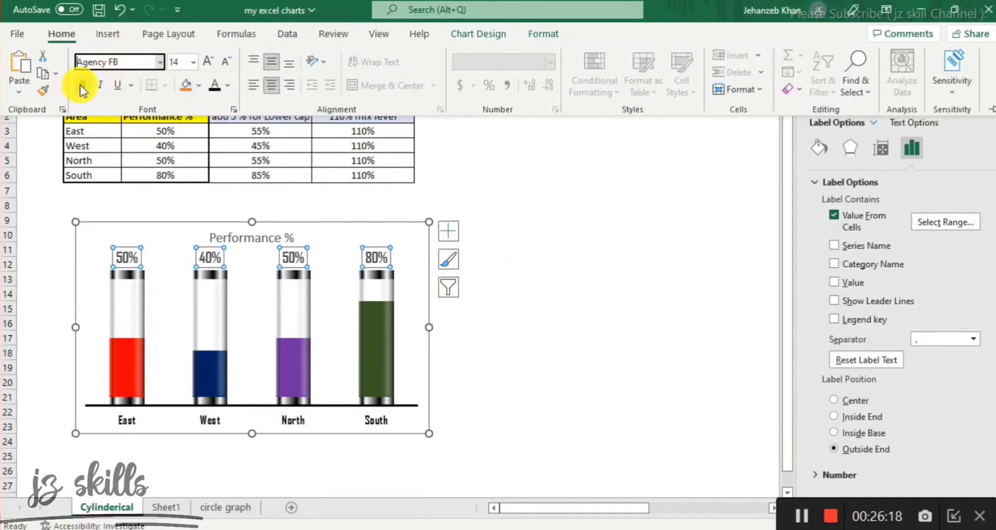
pyautogui.click(618, 283)
pyautogui.click(594, 293)
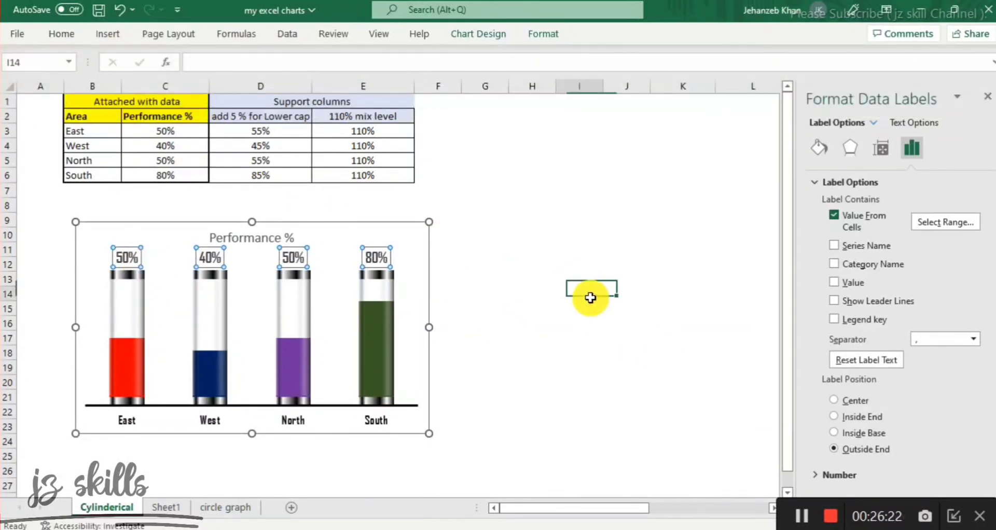
pyautogui.click(130, 266)
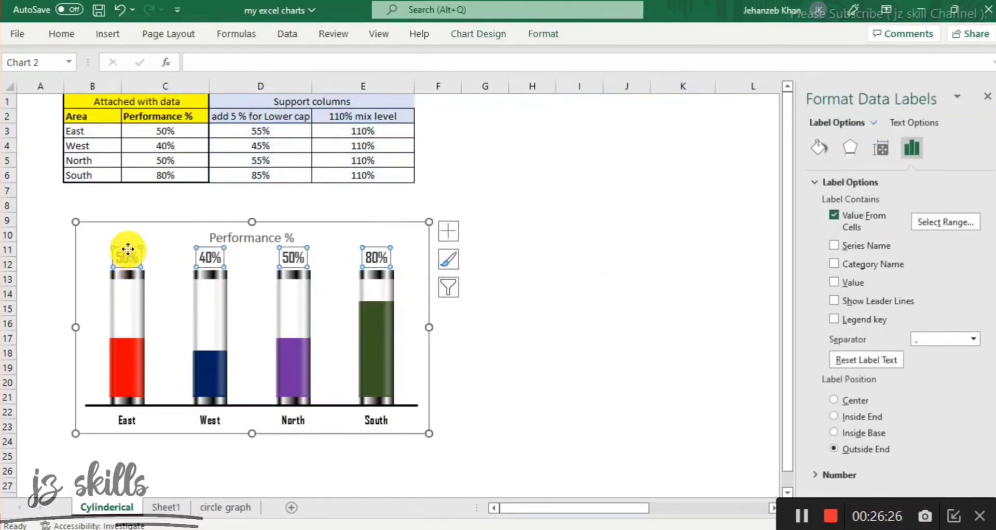
pyautogui.click(127, 257)
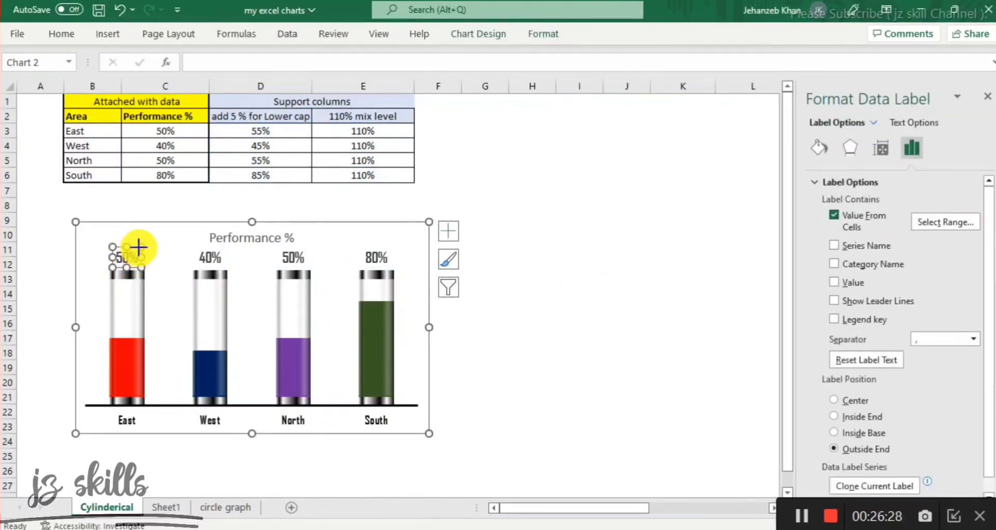
pyautogui.click(820, 148)
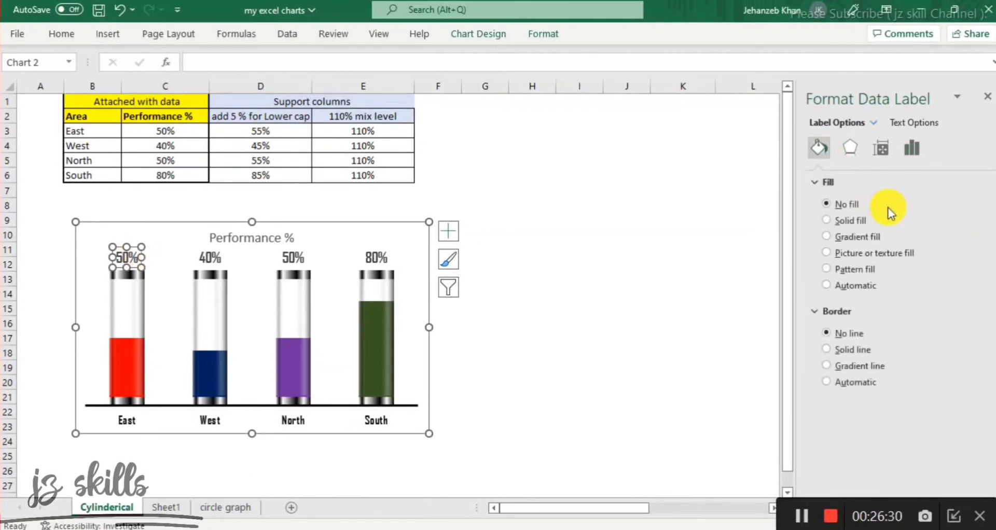
pyautogui.click(845, 220)
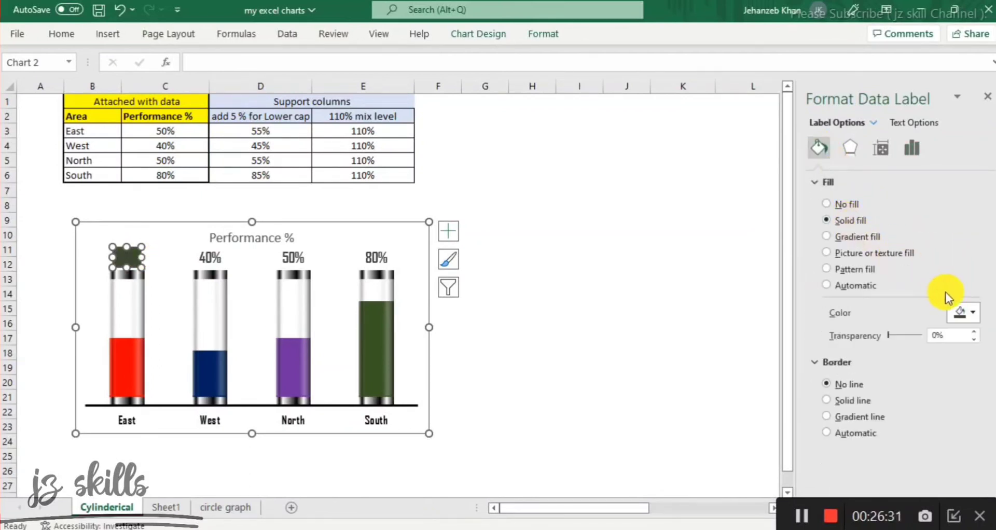
pyautogui.click(972, 312)
pyautogui.click(895, 453)
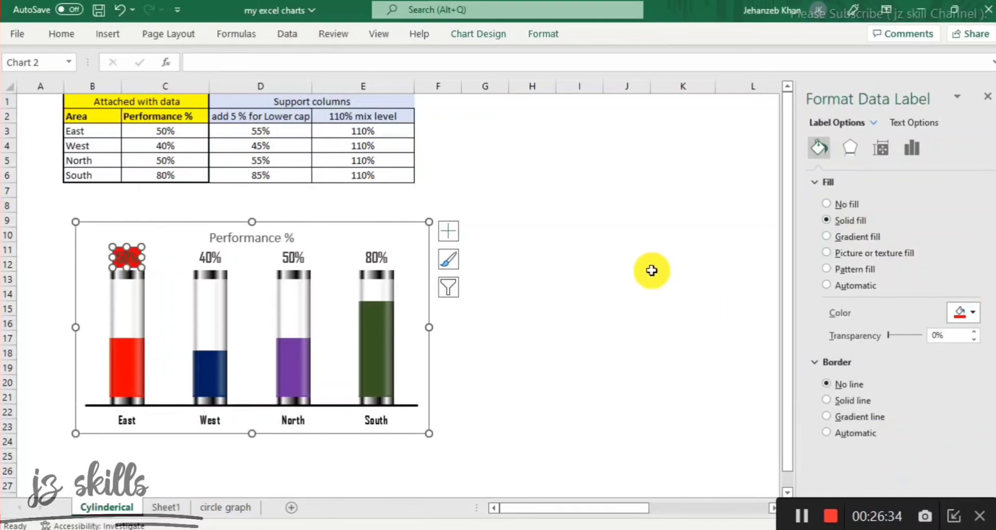
pyautogui.click(830, 208)
pyautogui.click(834, 337)
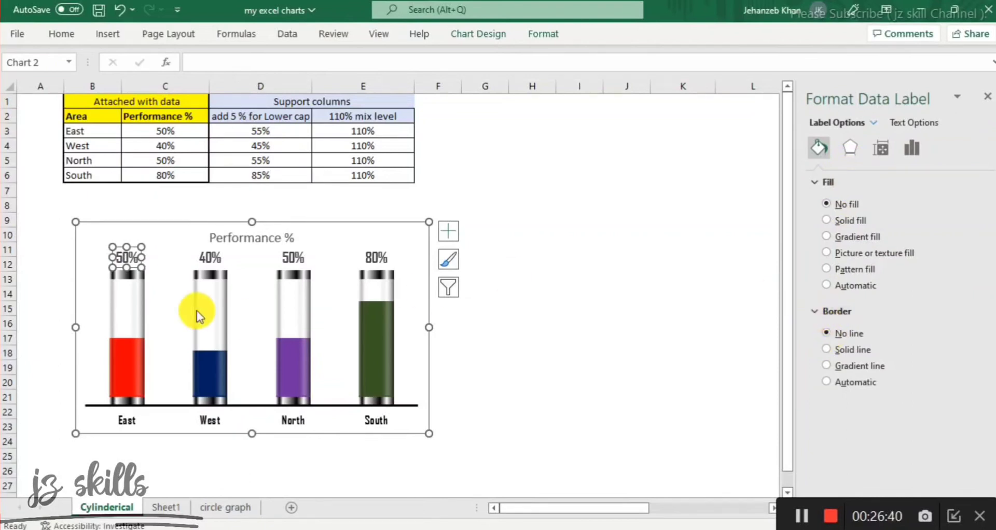
# Change the font colour of the East cylinder's data label to red.
pyautogui.click(62, 34)
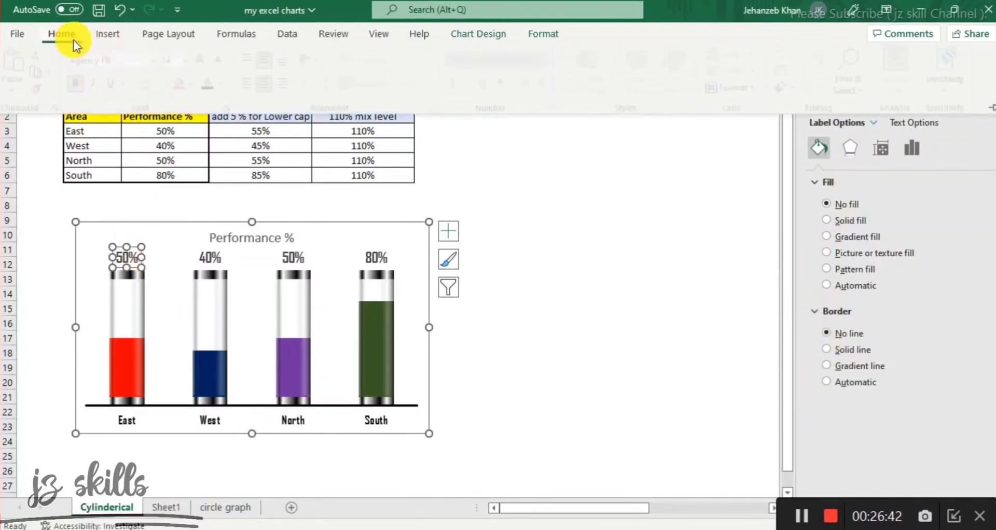
pyautogui.click(228, 85)
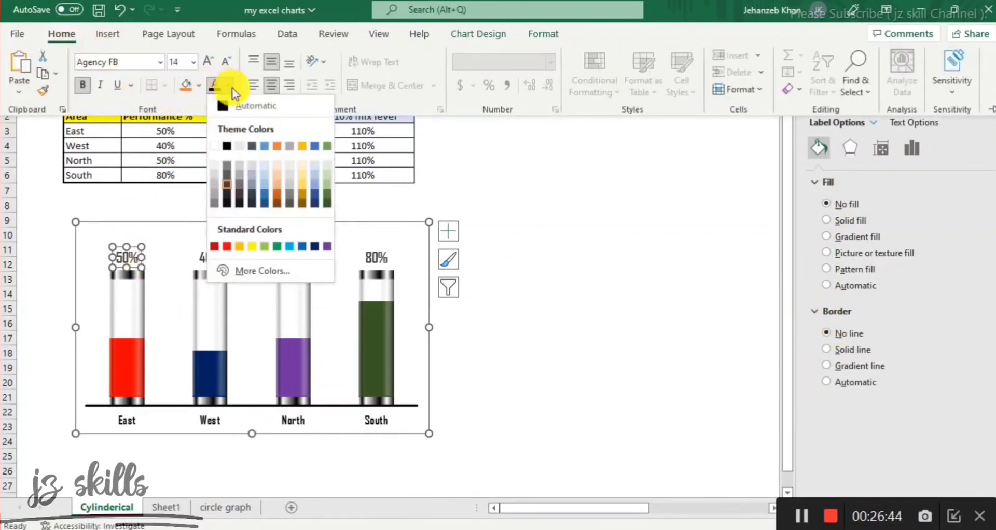
pyautogui.click(227, 247)
pyautogui.click(554, 289)
# Change the font colour of only the West cylinder's data label to dark blue, matching its bar.
pyautogui.click(229, 259)
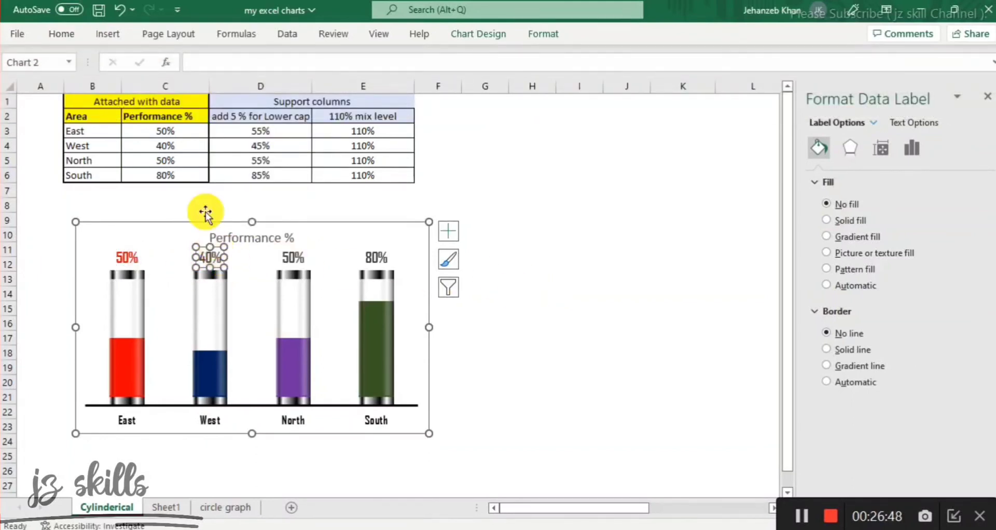
pyautogui.click(63, 34)
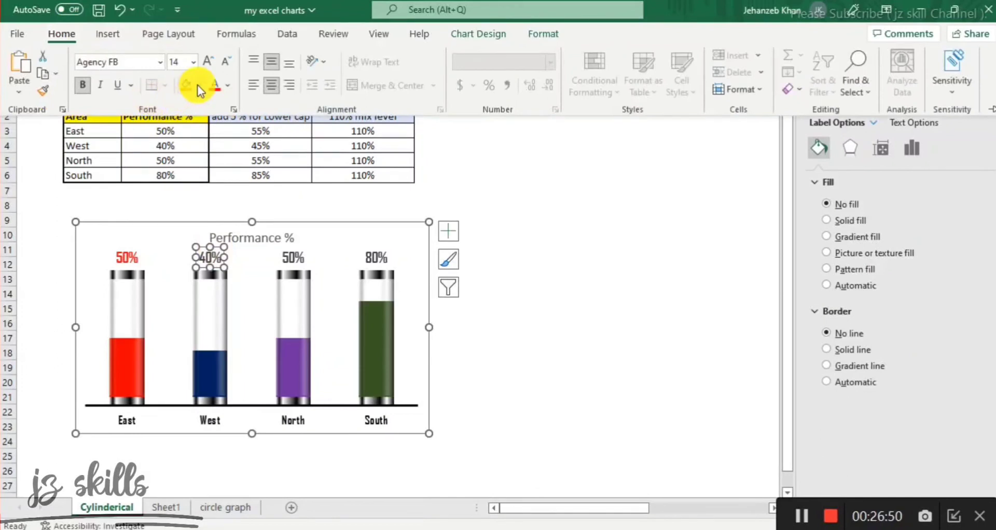
pyautogui.click(227, 85)
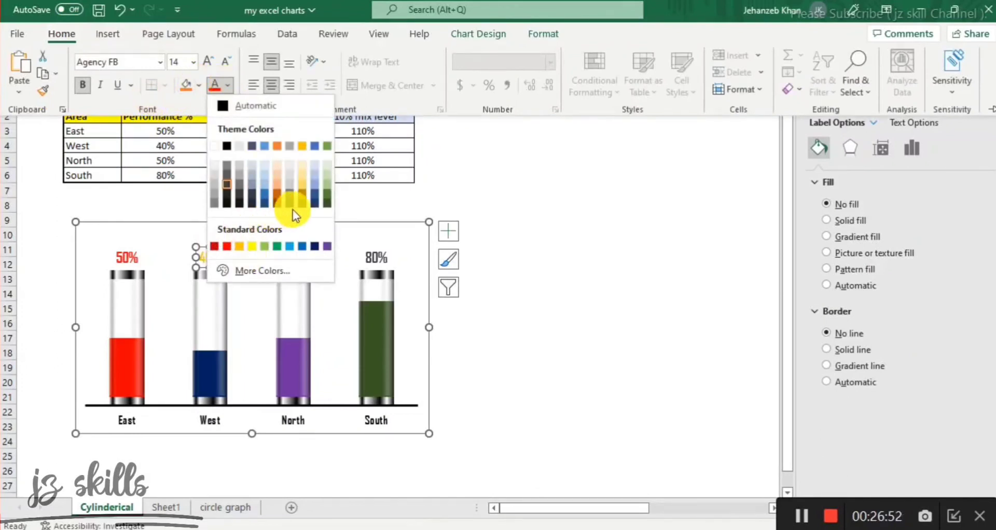
pyautogui.click(316, 203)
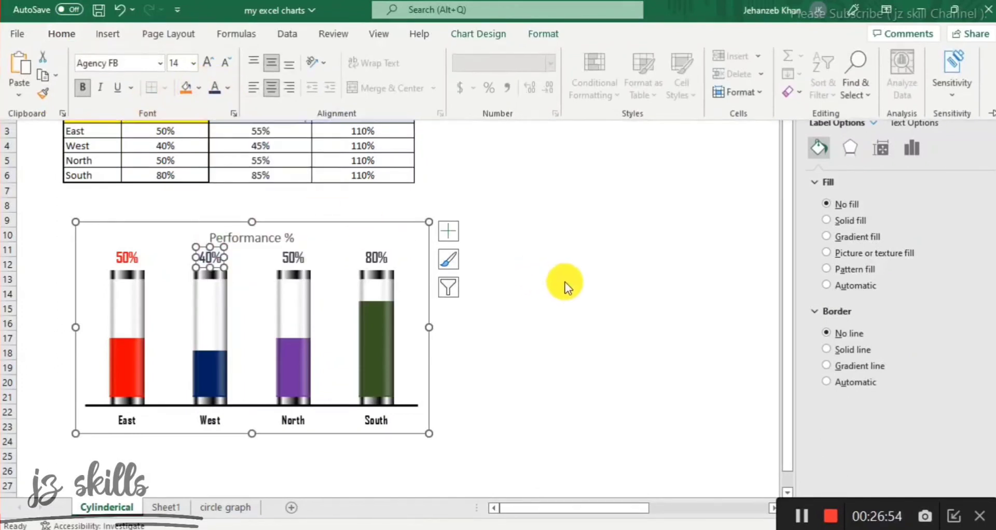
# Change the font colour of only the North cylinder's data label to purple, matching its bar.
pyautogui.click(296, 256)
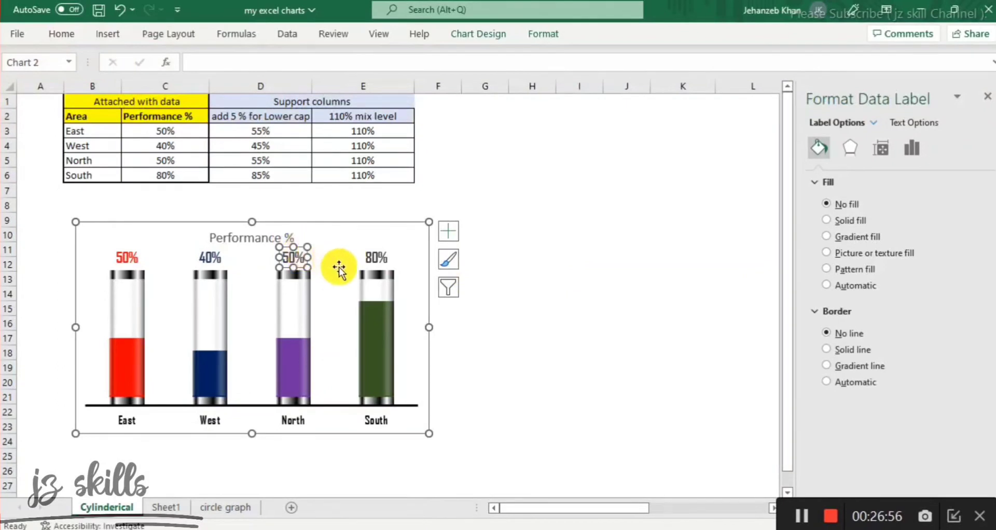
pyautogui.click(80, 37)
pyautogui.click(226, 83)
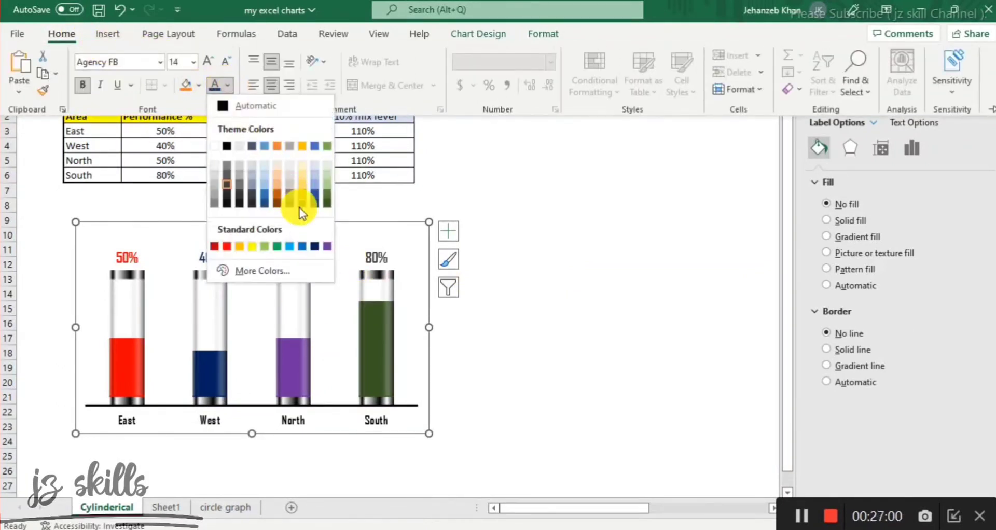
pyautogui.click(321, 244)
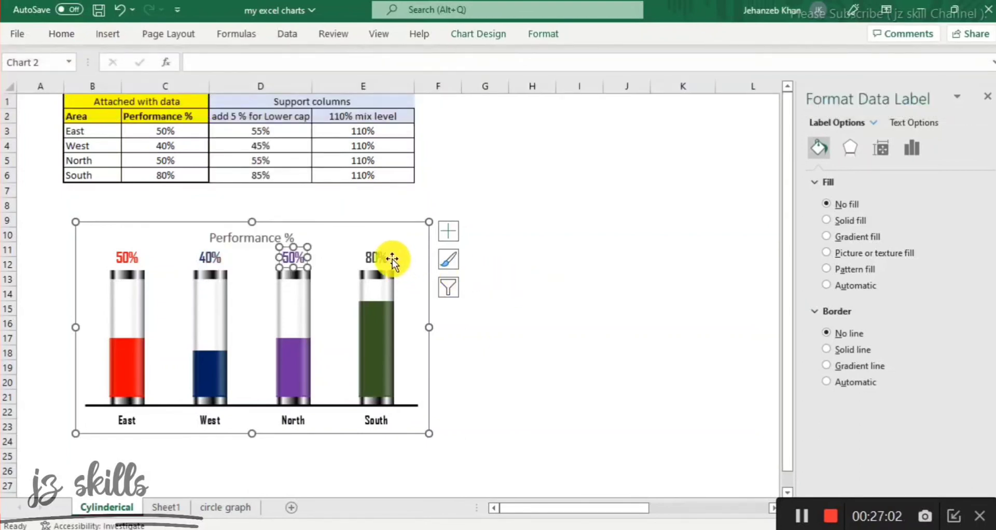
# Change the font colour of only the South cylinder's data label to dark green, matching its bar.
pyautogui.click(393, 258)
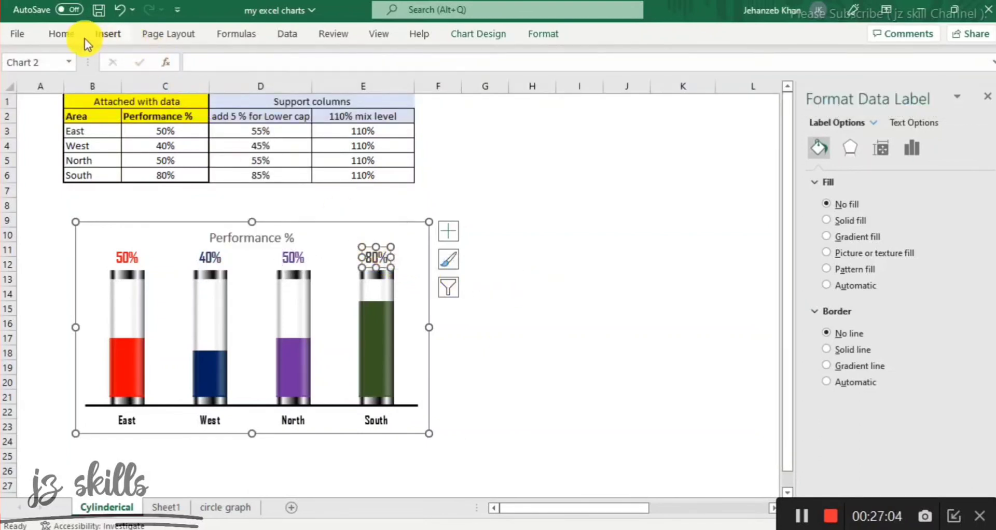
pyautogui.click(63, 34)
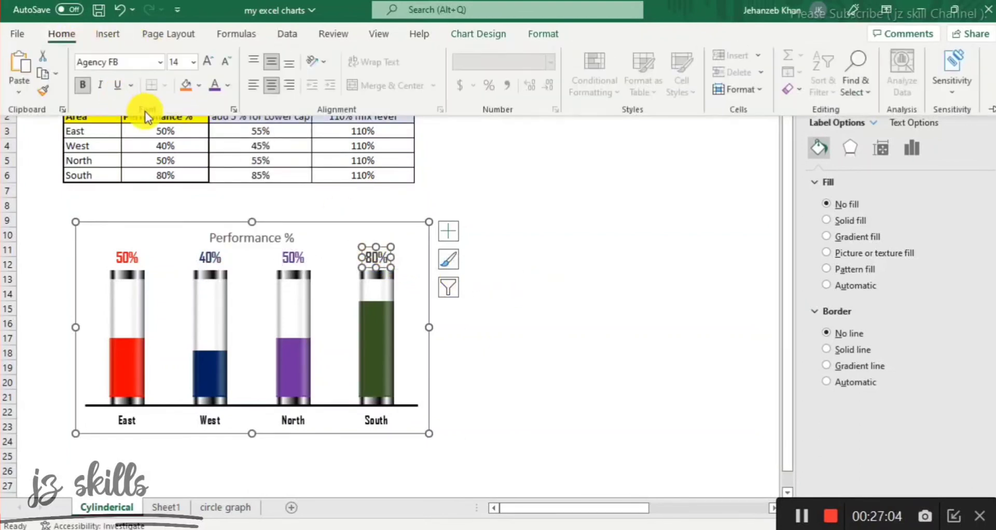
pyautogui.click(229, 86)
pyautogui.click(324, 201)
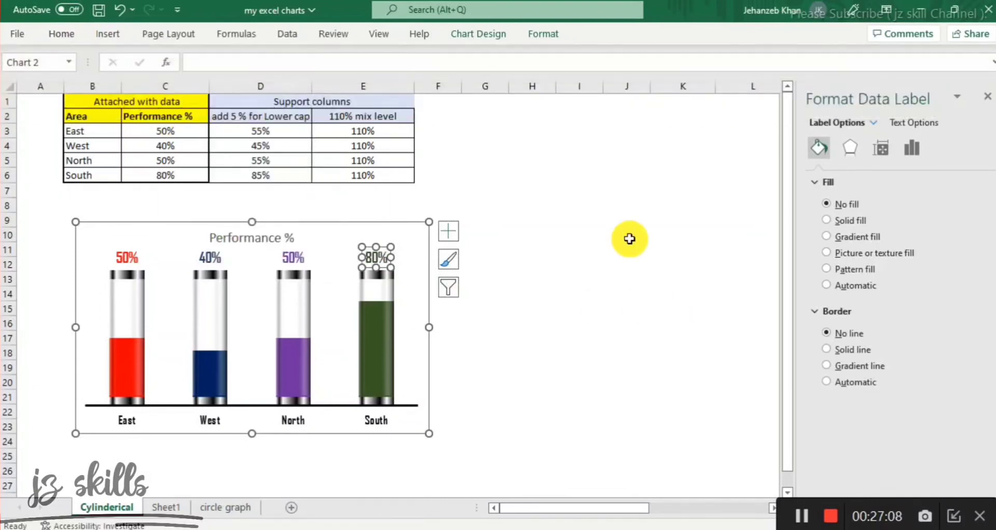
pyautogui.click(630, 234)
# Format the Performance % chart title as bold Agency FB at size 16.
pyautogui.click(275, 226)
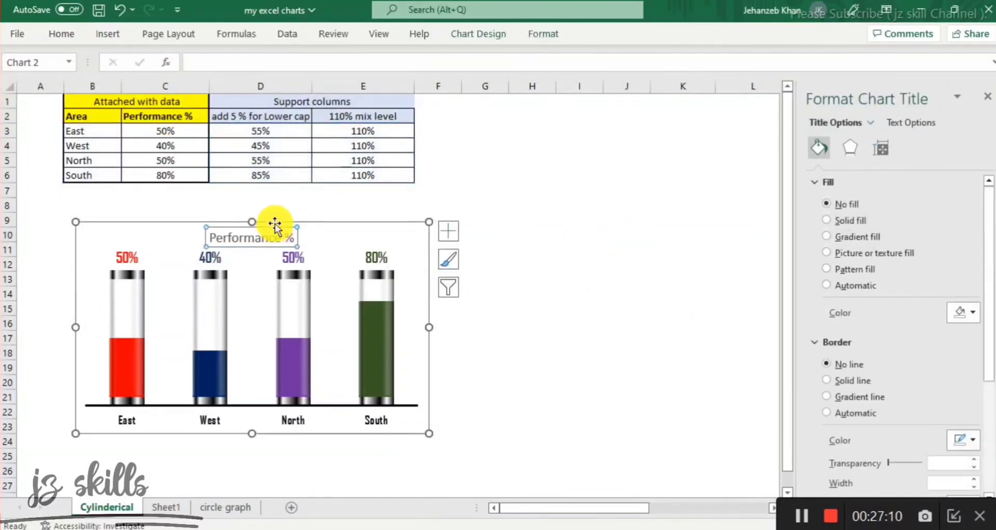
pyautogui.click(73, 32)
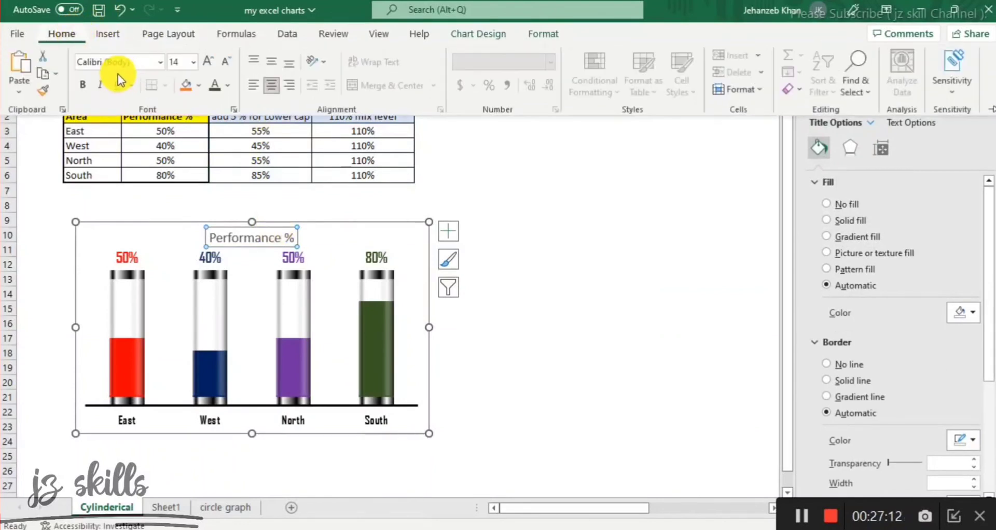
pyautogui.click(161, 63)
pyautogui.click(145, 166)
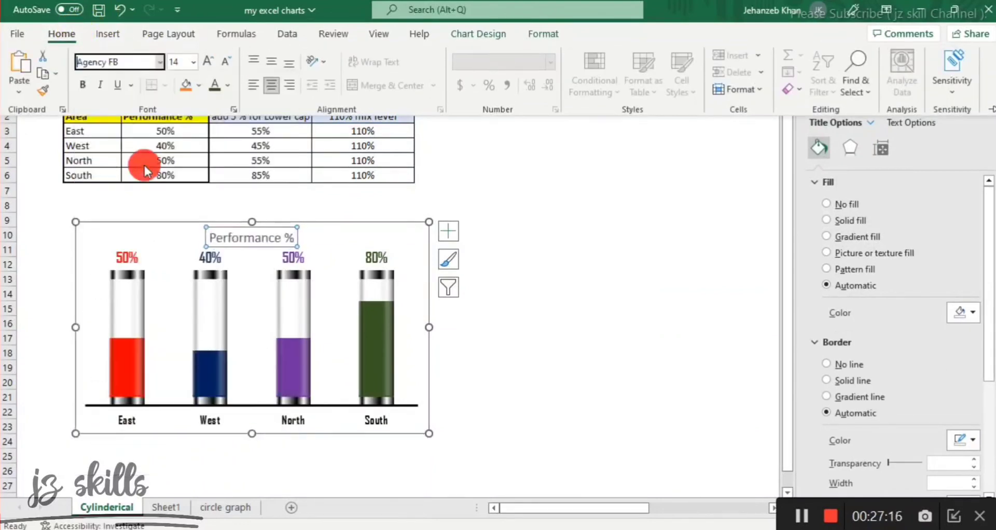
pyautogui.click(83, 85)
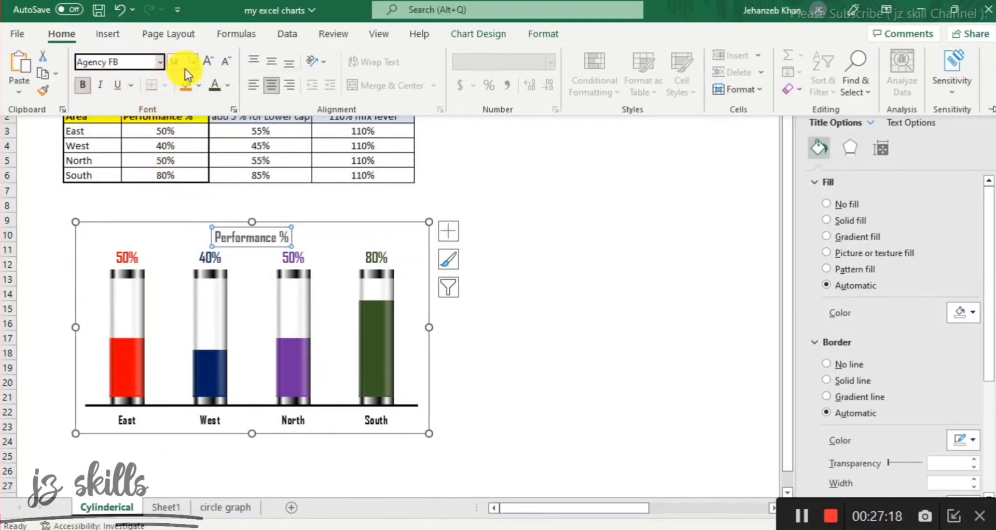
pyautogui.click(207, 60)
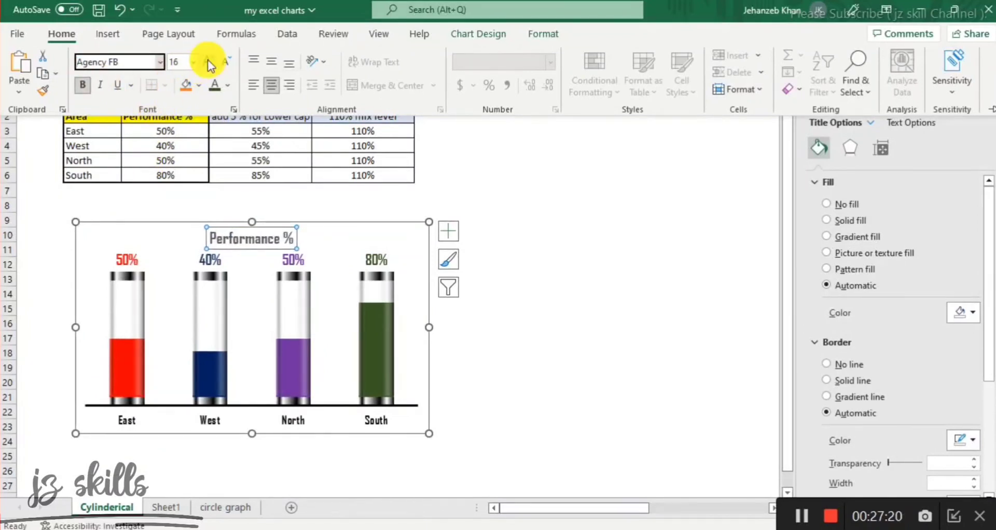
# Change the chart title's font colour to a darker theme blue and deselect the chart.
pyautogui.click(228, 84)
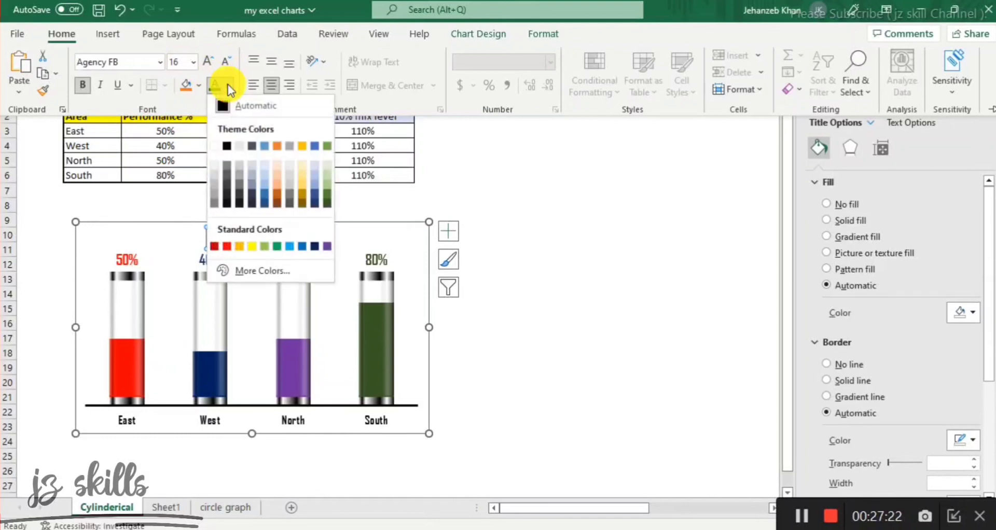
pyautogui.click(264, 196)
pyautogui.click(607, 300)
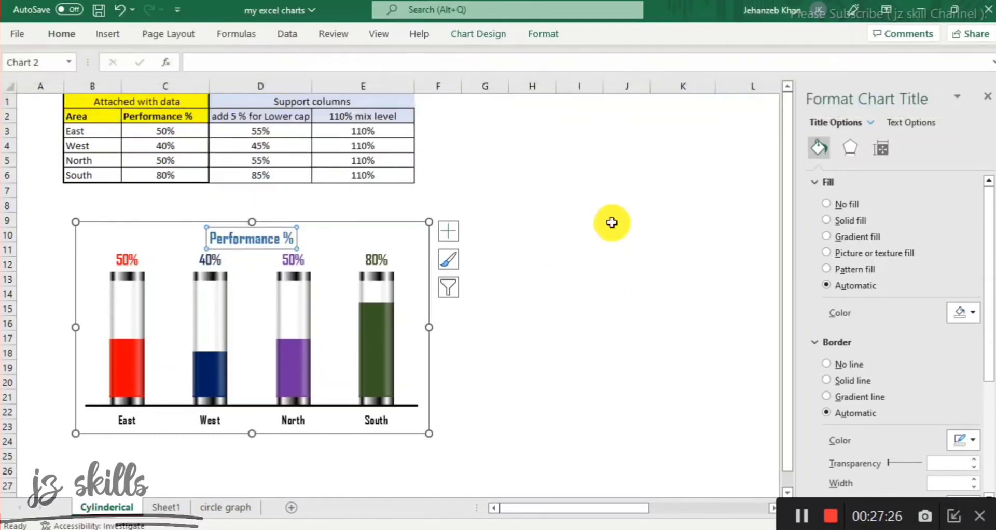
pyautogui.click(610, 222)
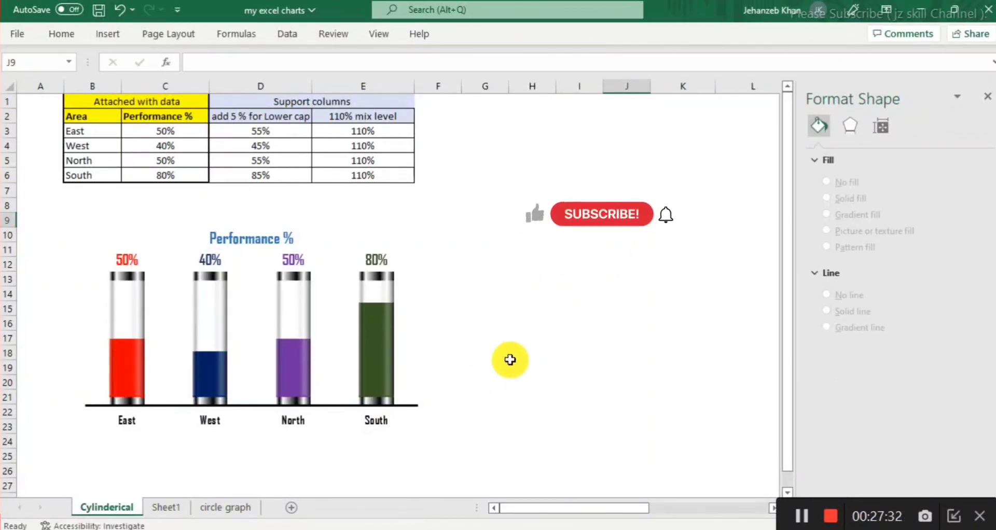
# Set West's Performance % value in cell C4 to 70%.
pyautogui.click(174, 149)
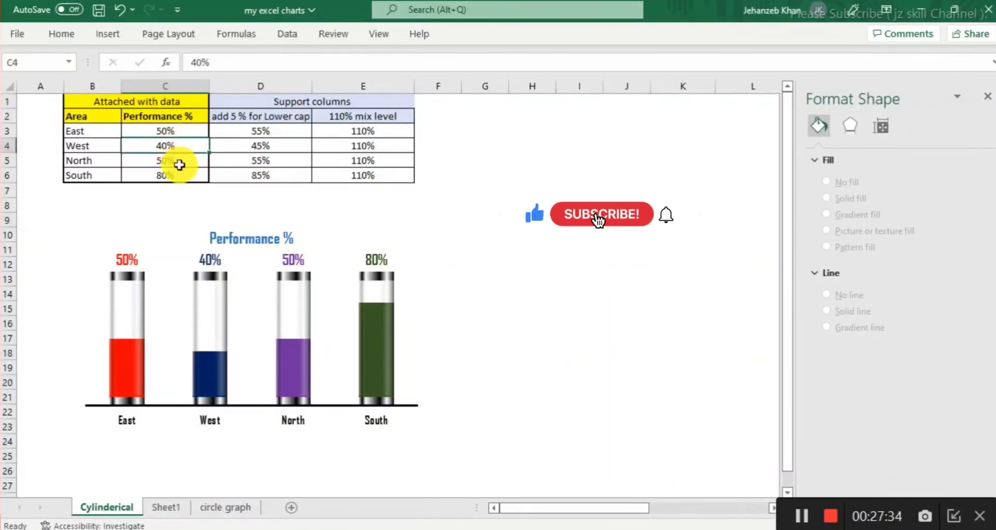
pyautogui.write('70')
pyautogui.press('Return')
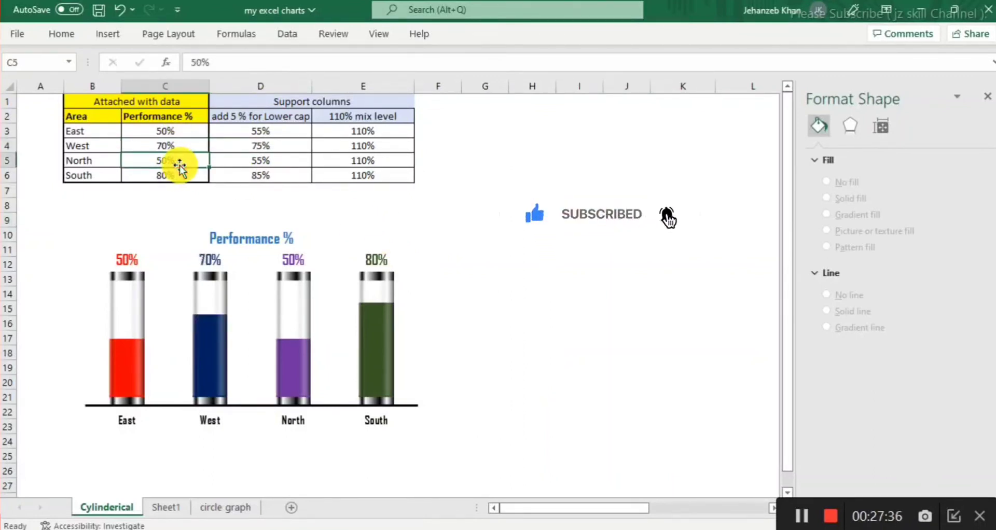
# Set North's Performance % value in cell C5 to 75% and South's in cell C6 to 90%.
pyautogui.write('75')
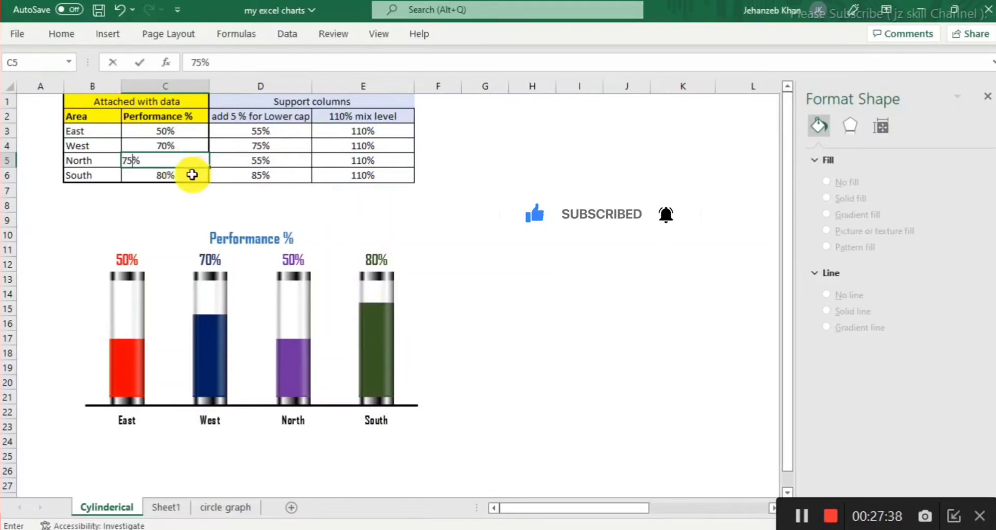
pyautogui.click(193, 175)
pyautogui.write('9')
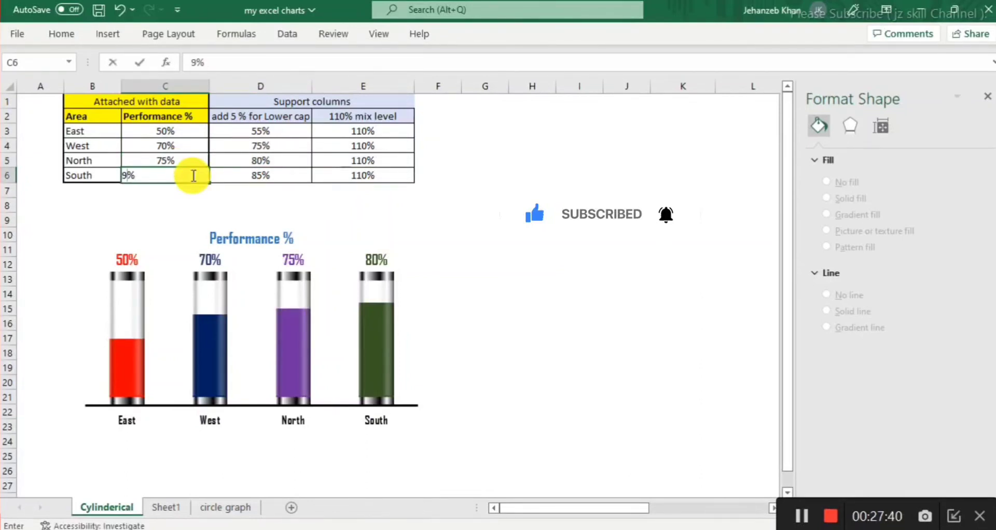
pyautogui.write('0')
# Set East's Performance % value in cell C3 to 78% and move the selection to an empty cell beside the chart.
pyautogui.click(169, 131)
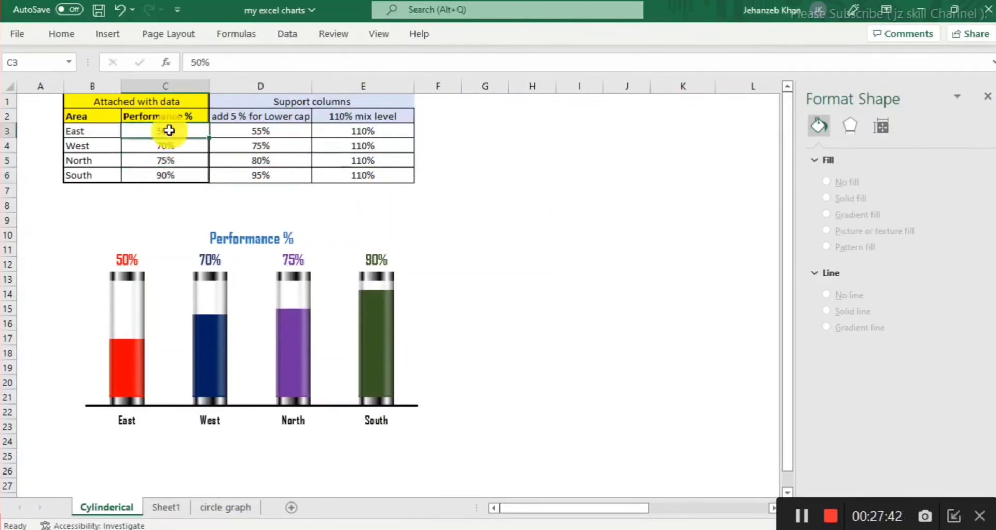
pyautogui.write('78')
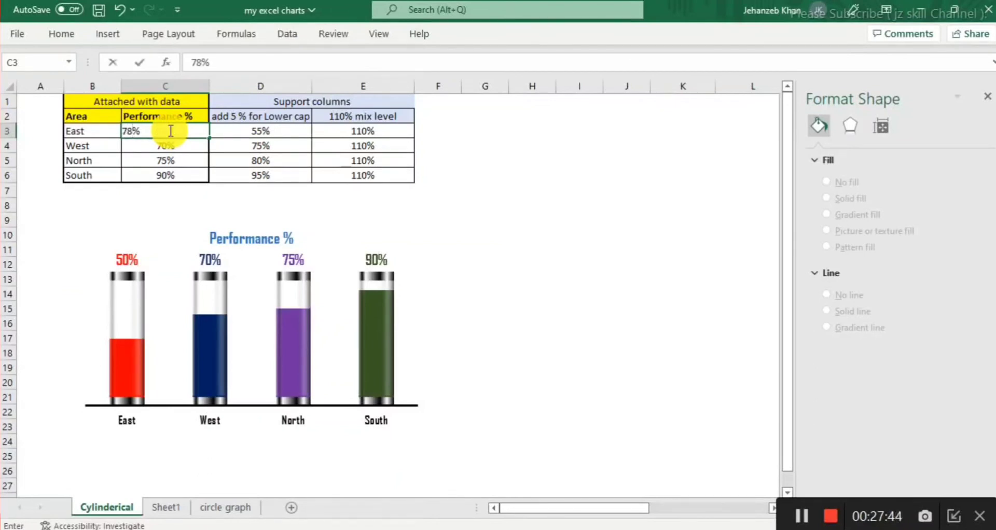
pyautogui.click(485, 235)
pyautogui.click(559, 309)
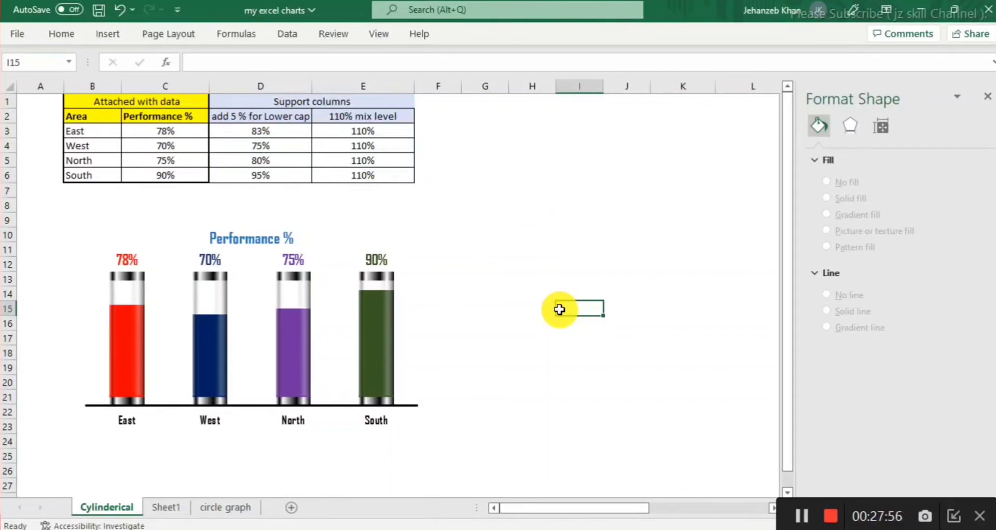
# Select the whole Performance % cylinder chart by its chart area.
pyautogui.scroll(-1, 516, 357)
pyautogui.scroll(1, 516, 357)
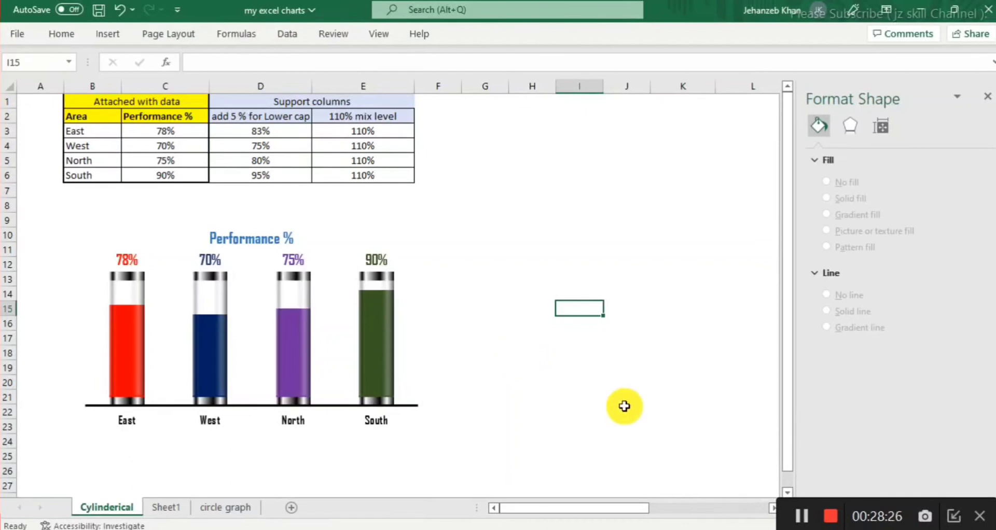
pyautogui.scroll(-3, 607, 340)
pyautogui.scroll(3, 609, 342)
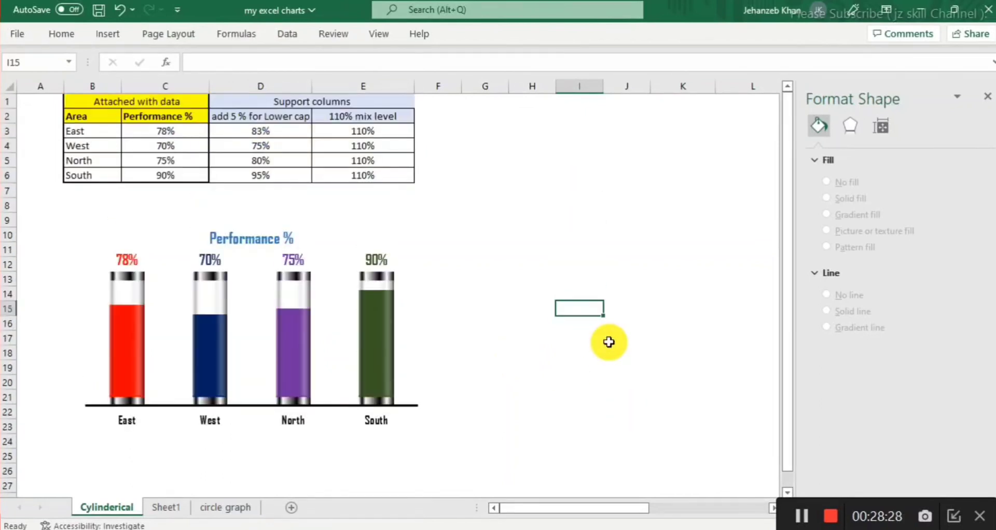
pyautogui.click(416, 227)
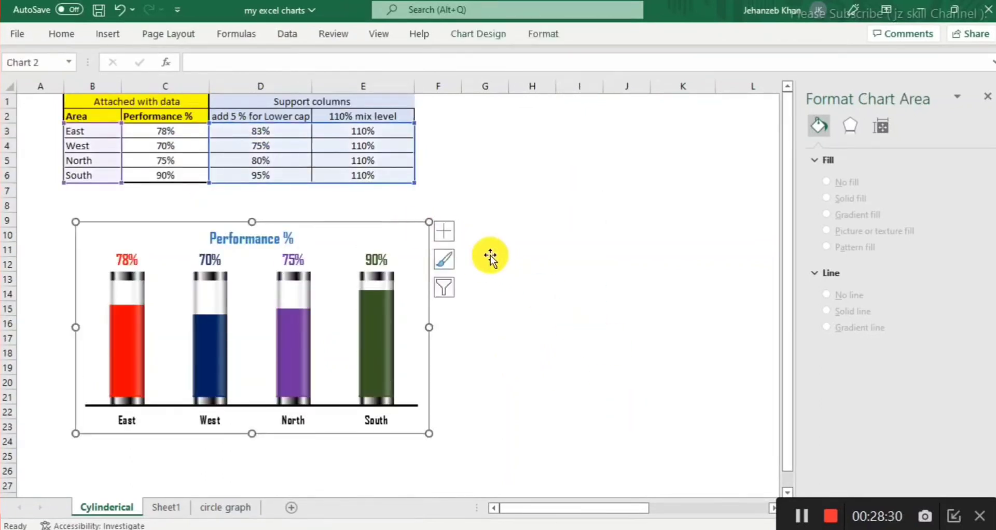